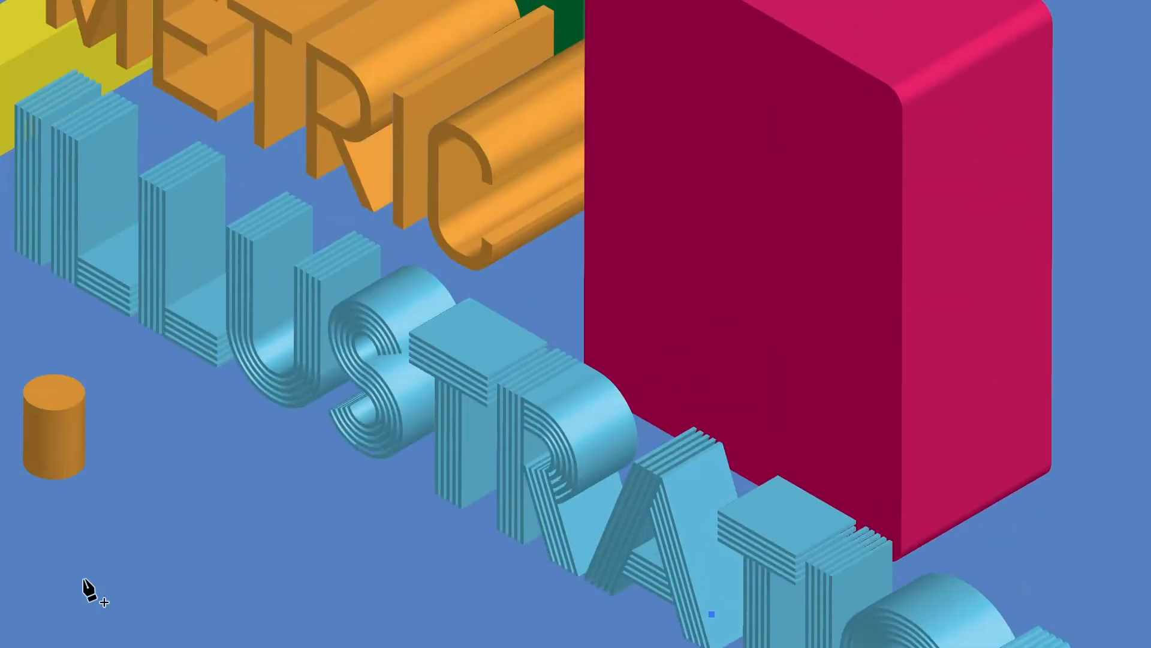
Step: Draw the box's closed top face with the Pen tool, joining the upper corners of both side faces along the isometric grid
left_click(415, 205)
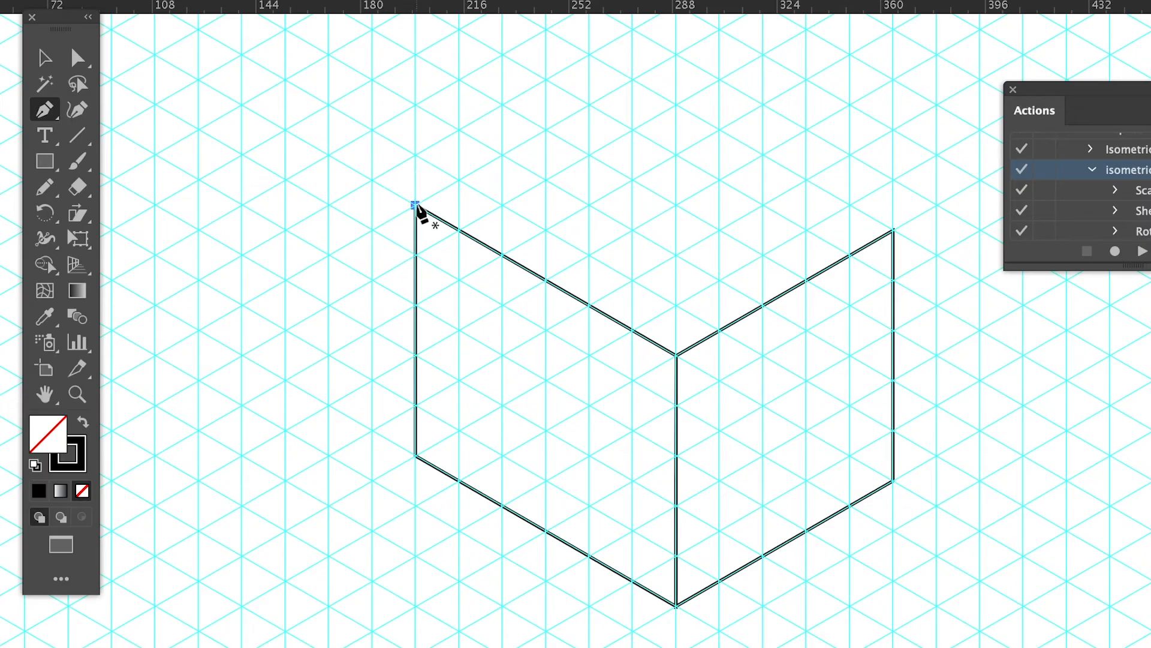
left_click(633, 79)
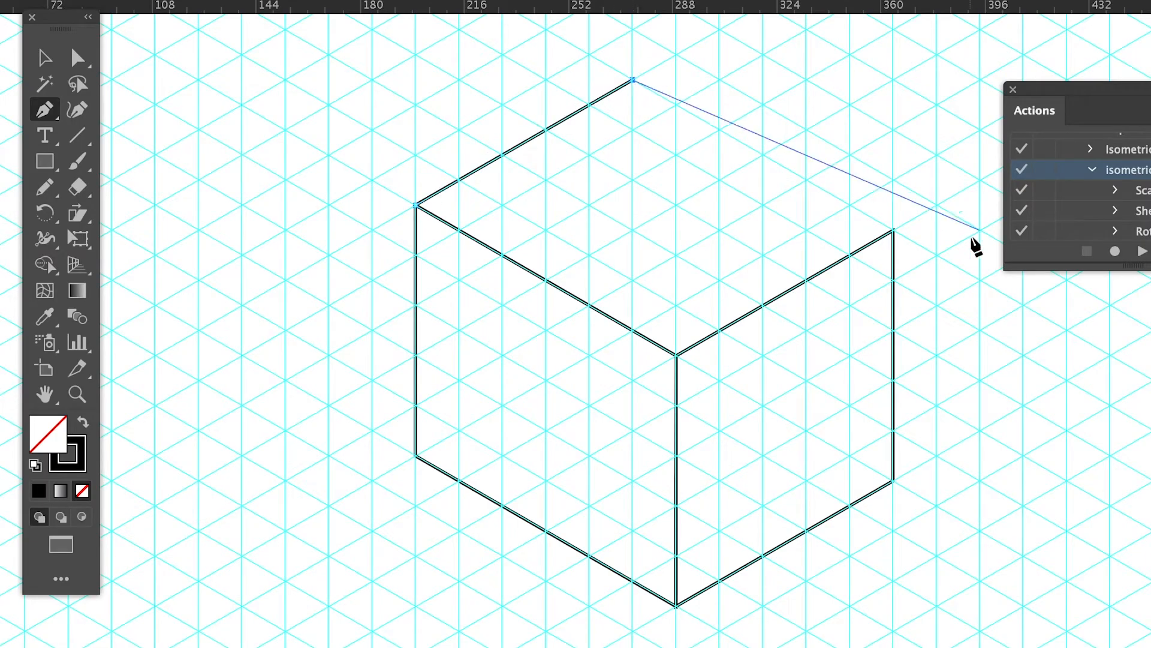
left_click(893, 231)
left_click(676, 355)
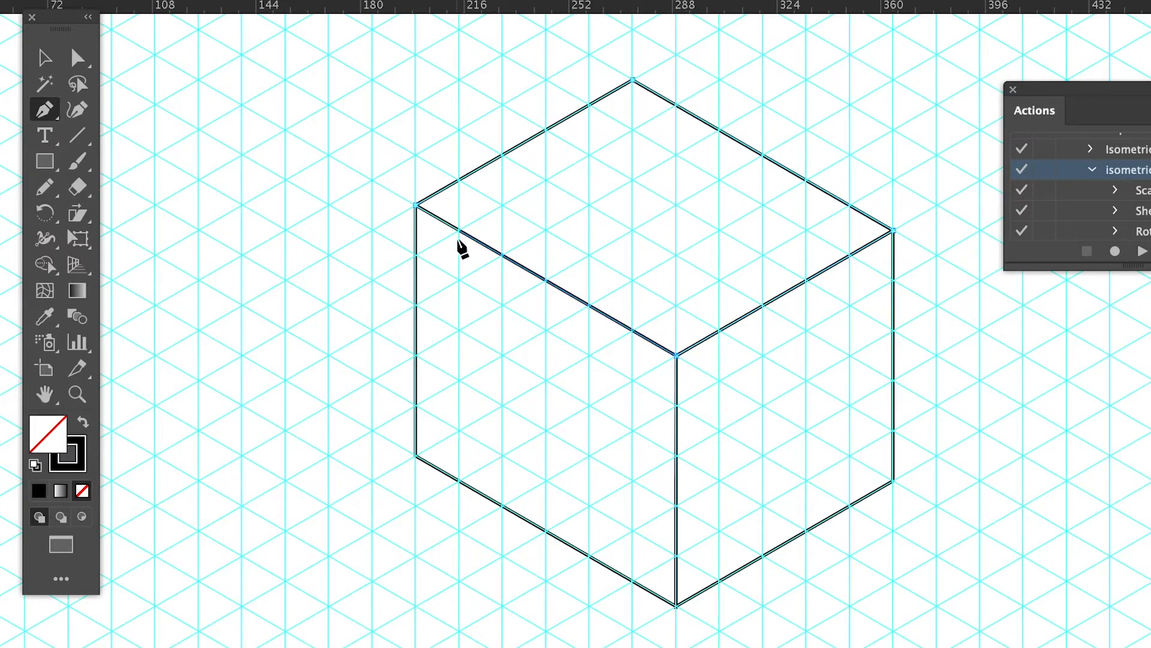
left_click(416, 206)
scroll(426, 116, "down", 1)
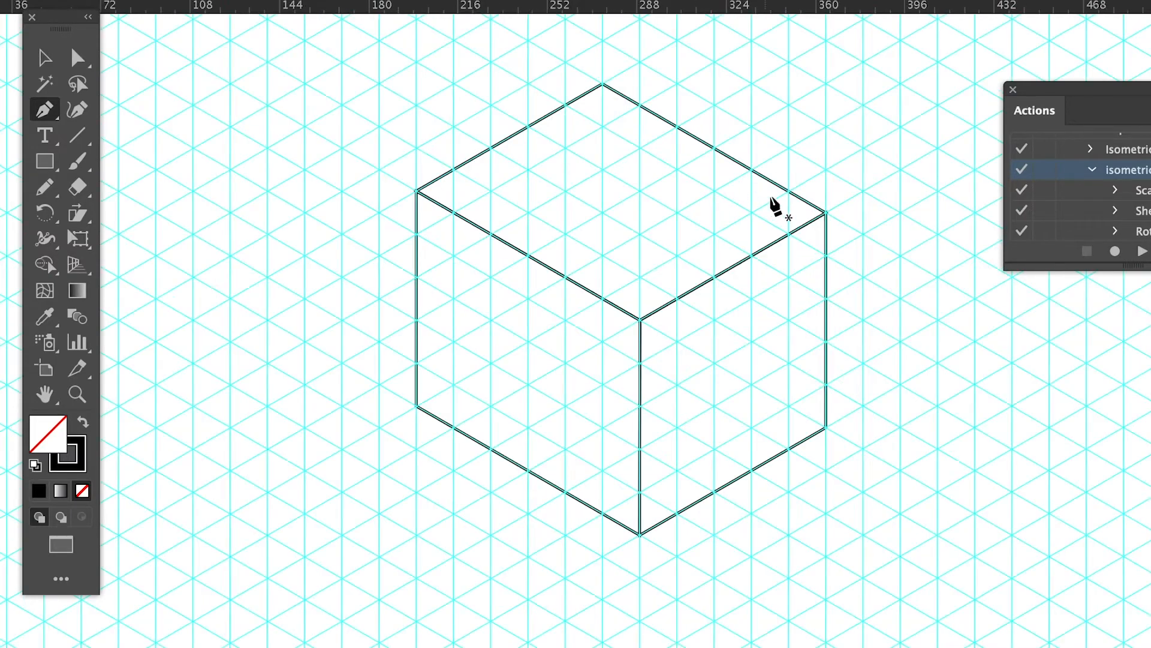
key("v")
left_click_drag(674, 87, 705, 168)
left_click(998, 419, "super")
left_click_drag(919, 503, 804, 406)
left_click(544, 529)
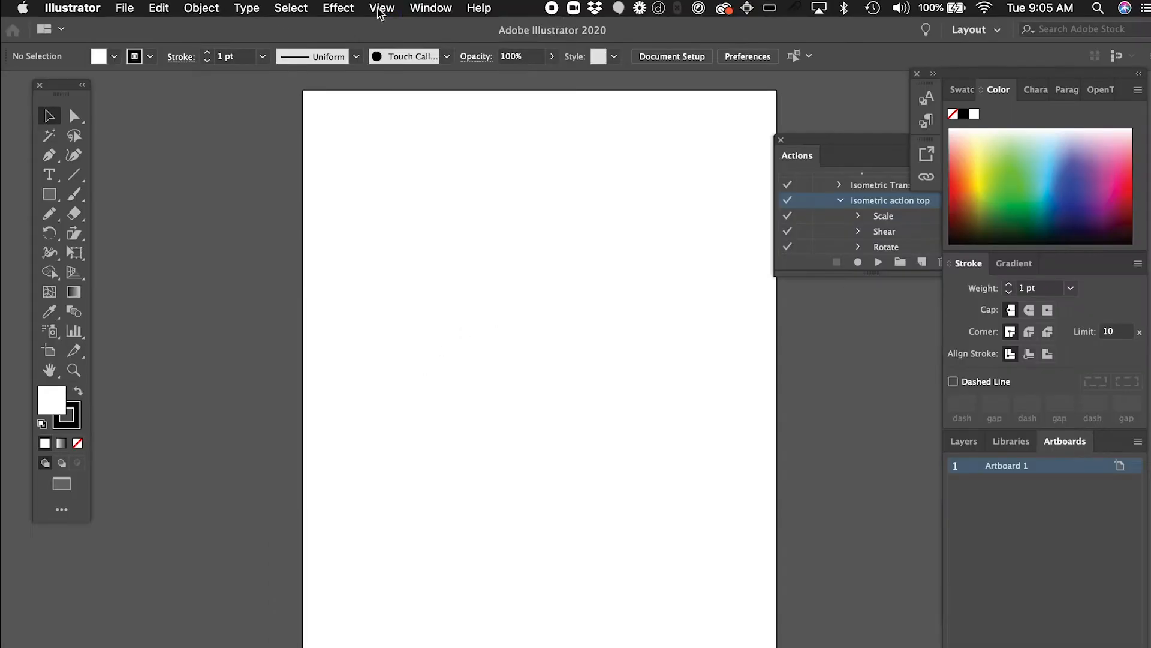
Step: Unlock the guides and show the rulers in the blank document
left_click(382, 8)
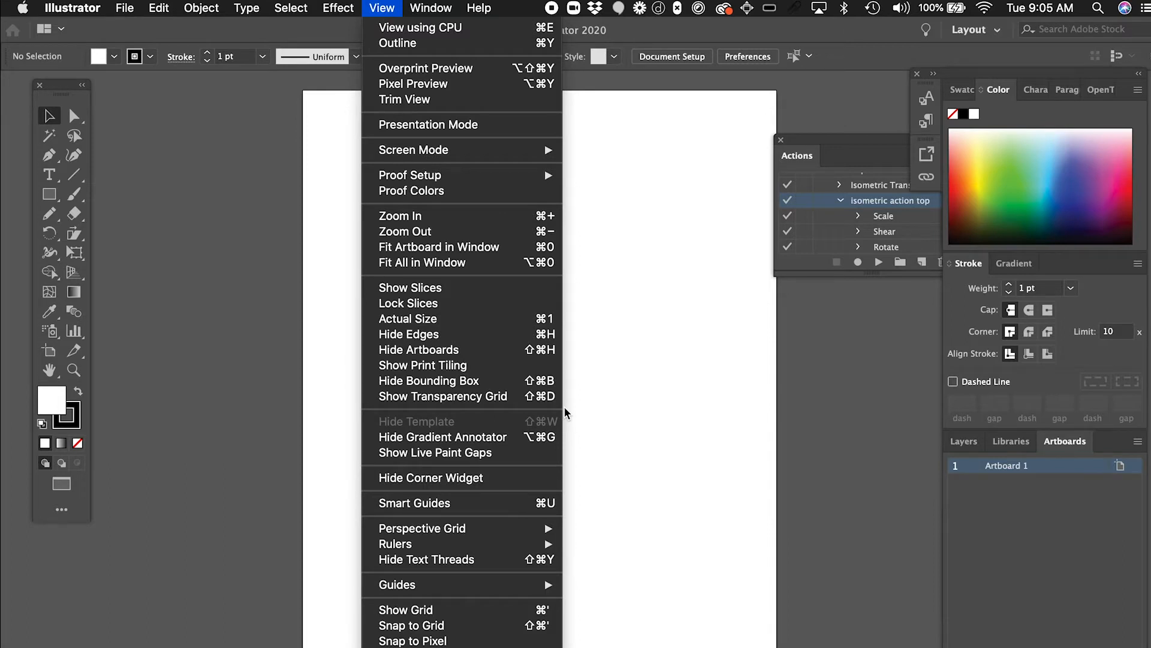
mouse_move(463, 591)
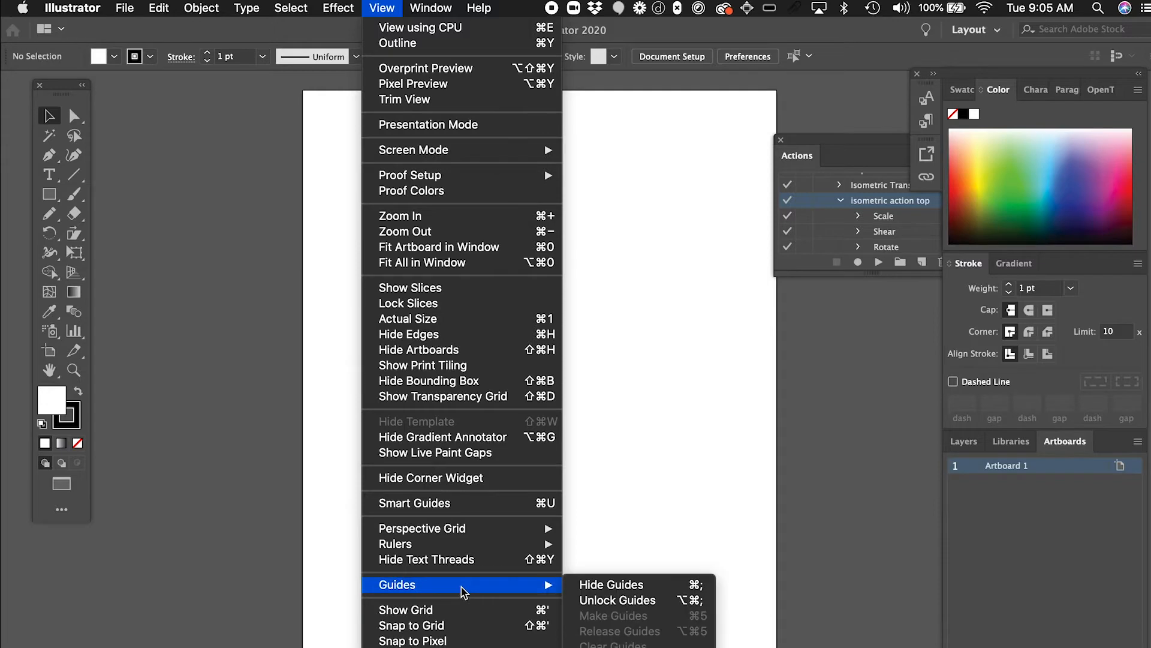
left_click(607, 585)
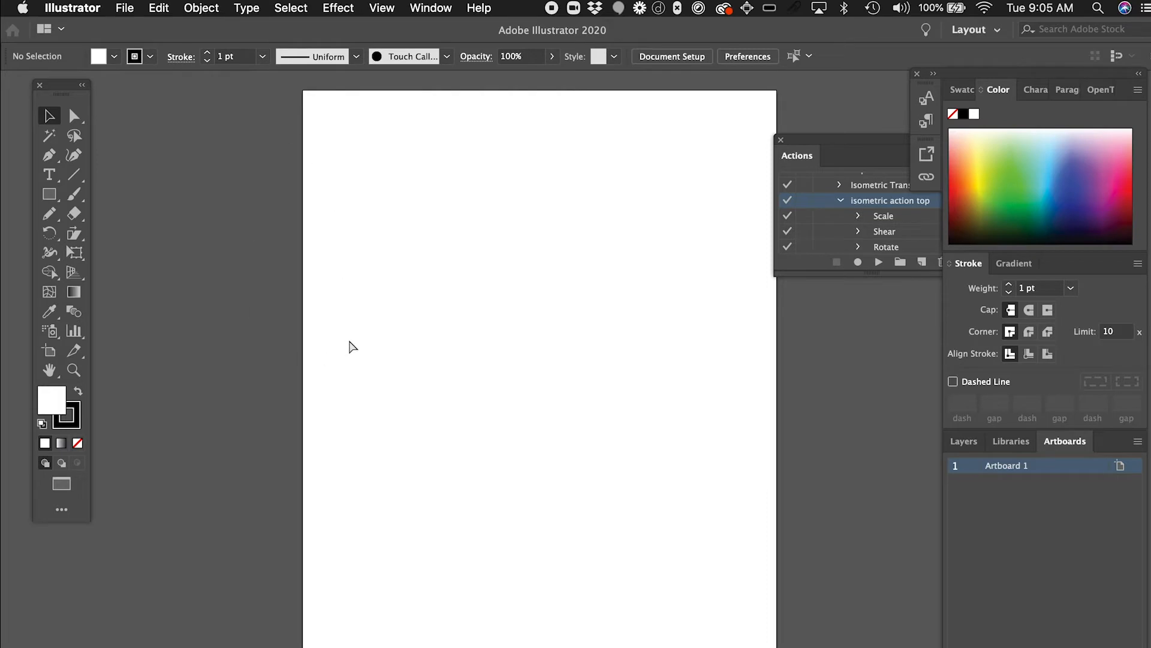
key("super+r")
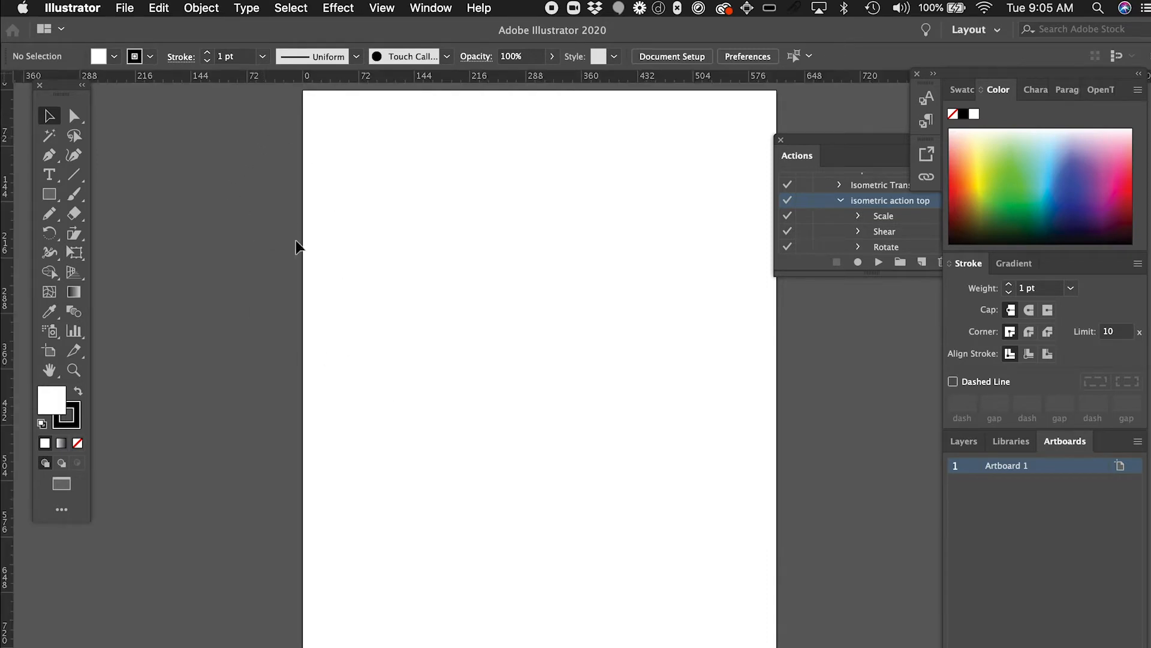
Step: Place a vertical guide just outside the artboard's left edge
left_click(8, 191)
left_click_drag(67, 192, 278, 204)
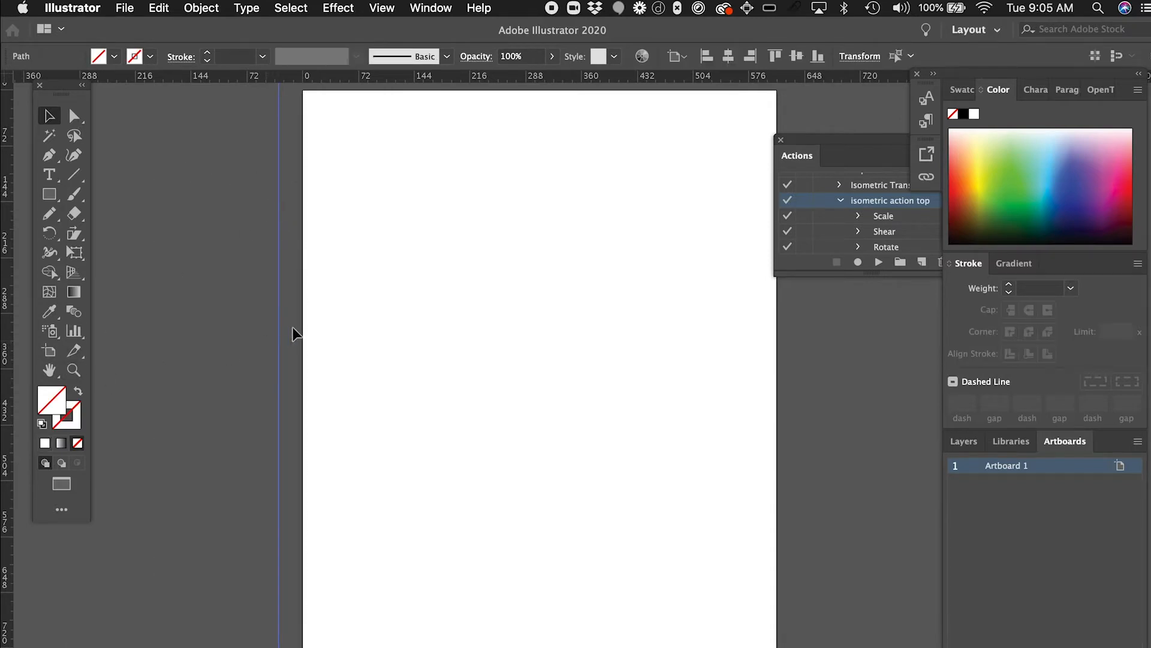
left_click_drag(314, 77, 318, 252)
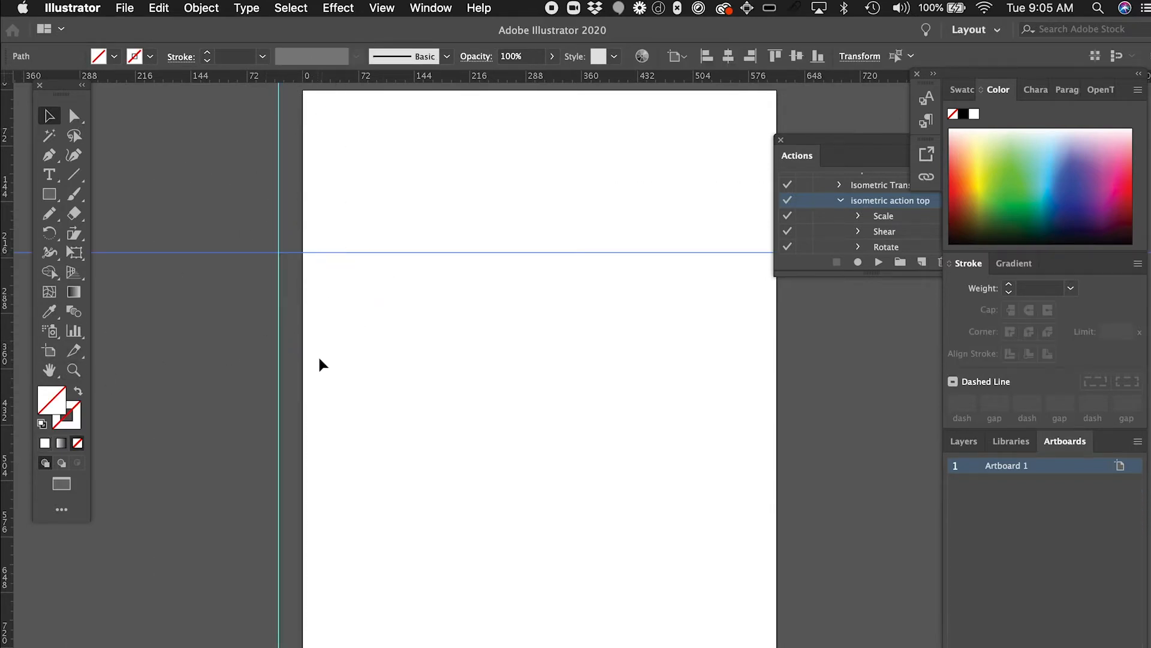
key("super+z")
mouse_move(282, 386)
left_mouse_down()
mouse_move(347, 372)
mouse_move(268, 372)
mouse_move(287, 379)
left_mouse_up()
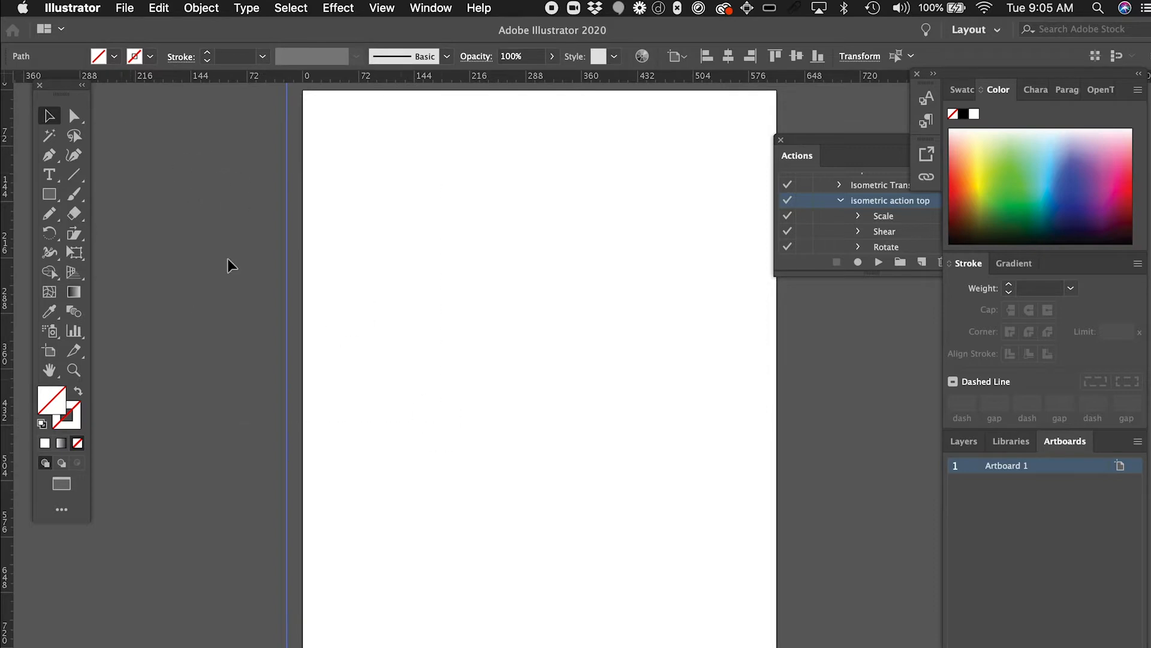
Step: Make a copy of the vertical guide offset 15 pt horizontally and 0 pt vertically
left_click(267, 199)
left_click_drag(221, 245, 291, 255)
double_click(50, 116)
left_click_drag(155, 99, 147, 130)
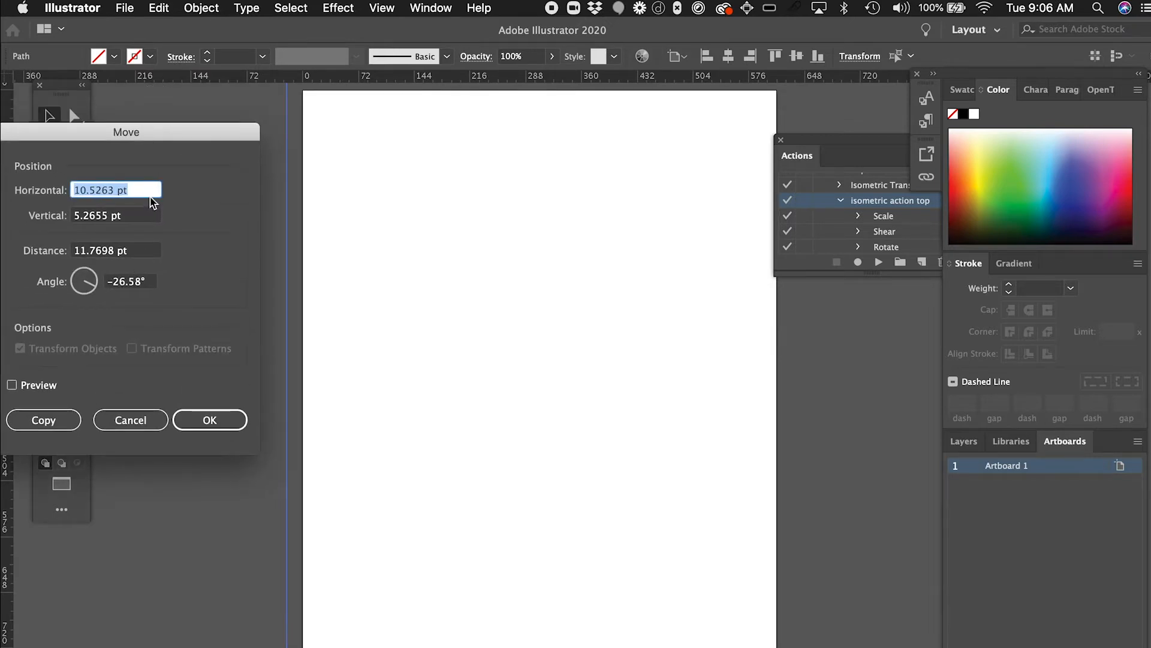
key("BackSpace")
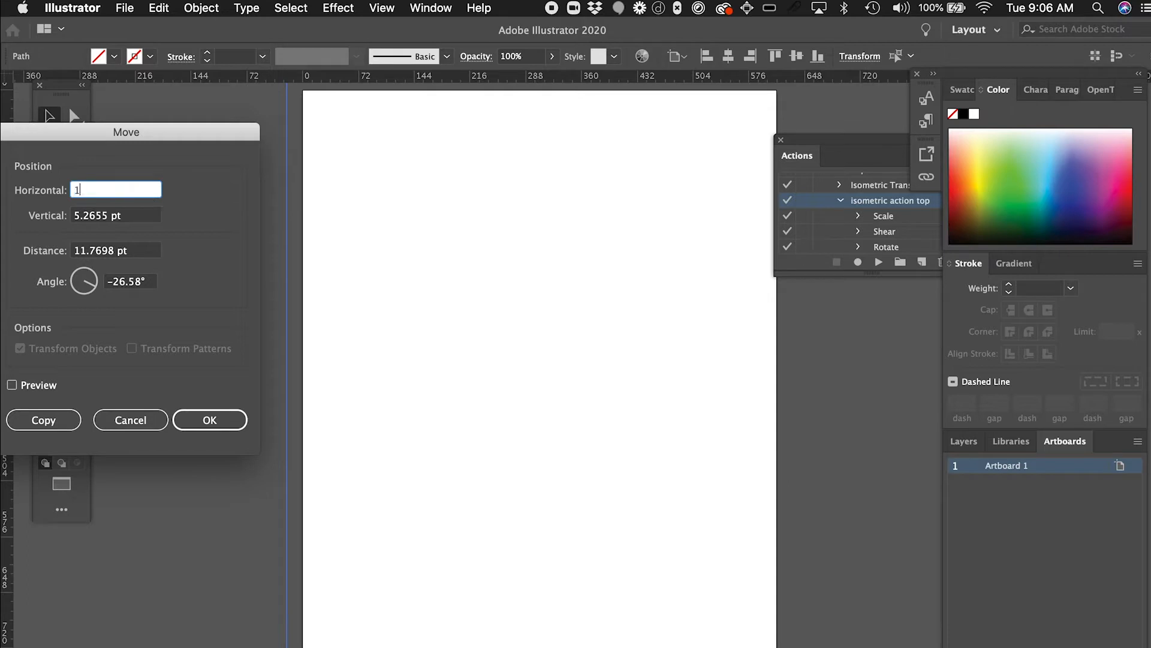
type("15")
left_click(130, 216)
type("0")
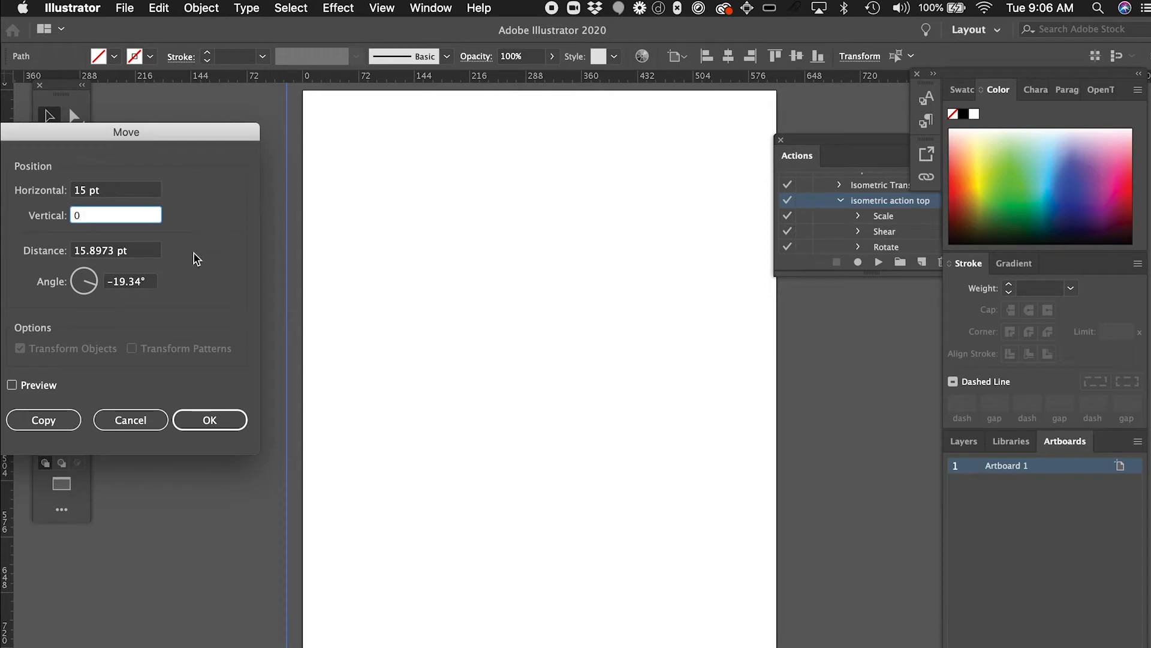
left_click(43, 419)
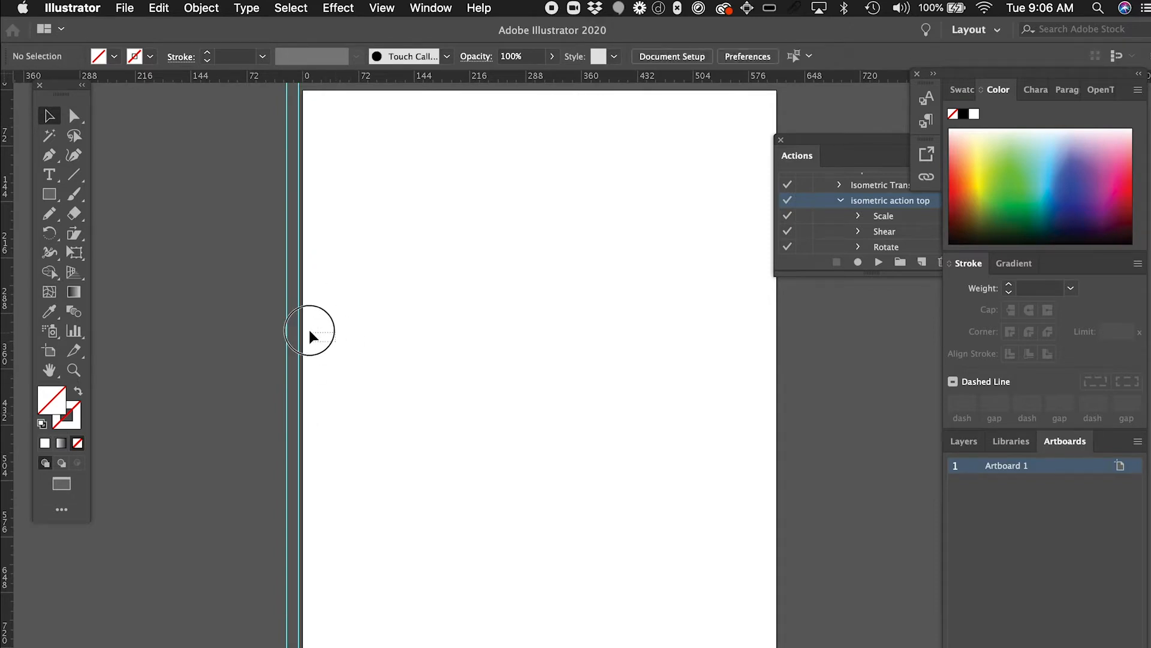
Step: Repeat the 15 pt guide copy until evenly spaced vertical guides span the artboard and extend well past its right edge
left_click(294, 315)
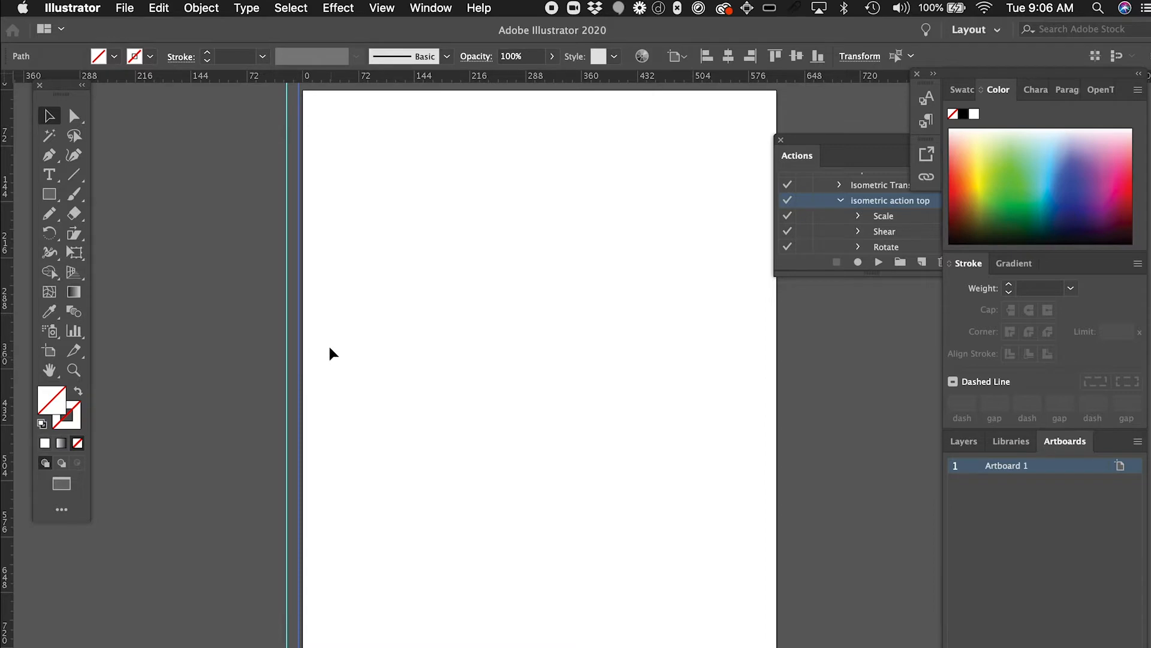
key("super+d")
key("super+d")
key("super+d")
key("super+d")
key("super+d")
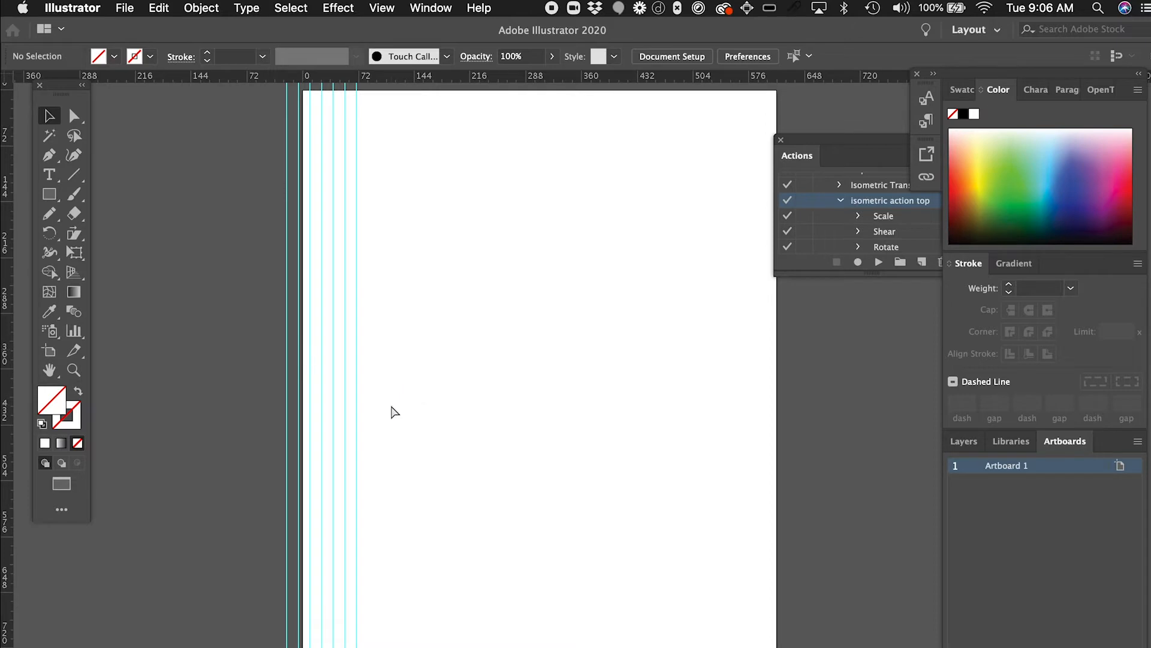
key("super+z")
key("super+d")
key("super+d")
key("super+d")
key("super+d")
key("super+d")
key("super+d")
key("super+d")
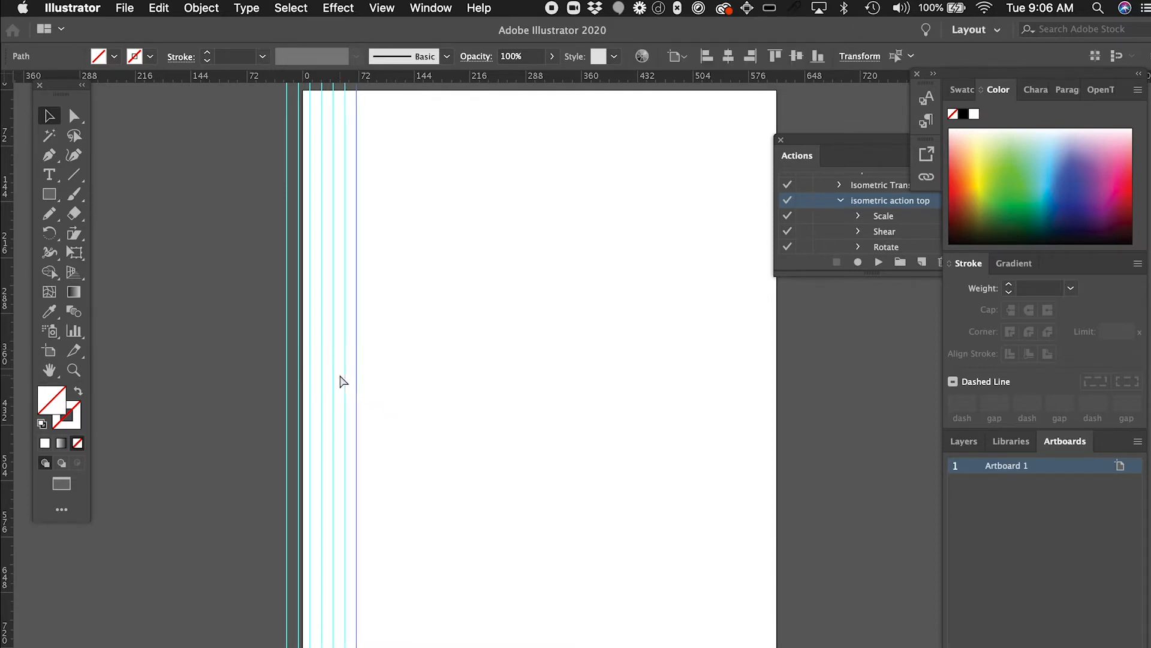
key("super+d")
key("super+d")
key("super+d")
key("super+d")
key("super+d")
key("super+d")
key("super+d")
key("super+d")
key("super+d")
key("super+d")
key("super+d")
key("super+d")
key("super+d")
key("super+d")
key("super+d")
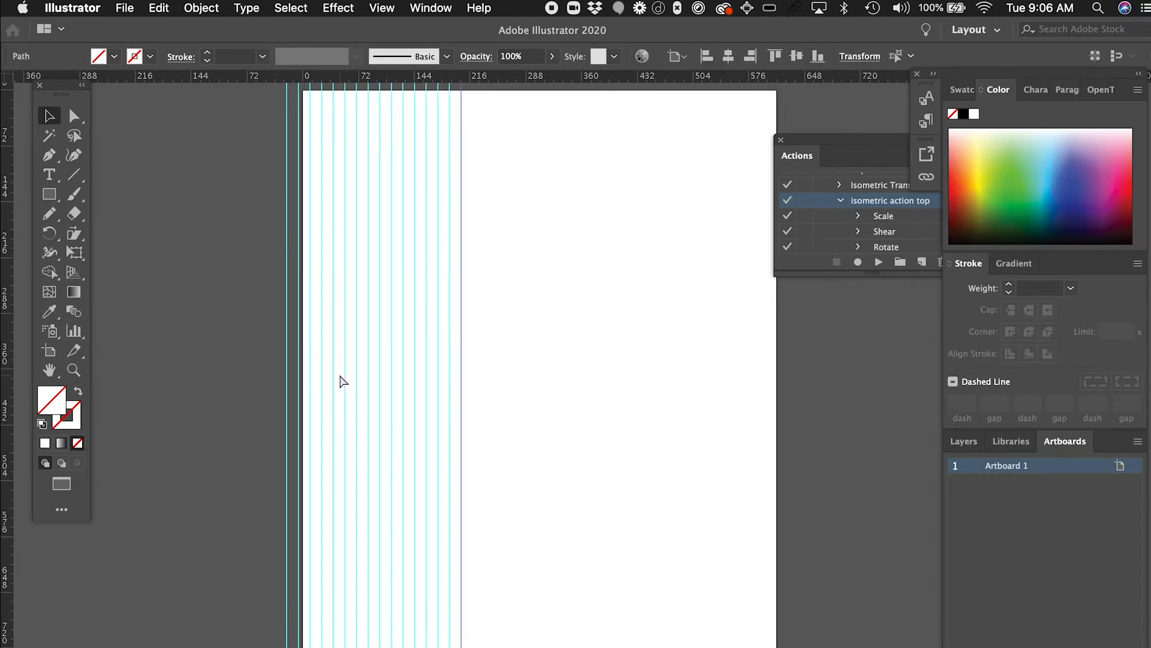
key("super+d")
key("super+d")
key("super+d")
key("super+d")
key("super+d")
key("super+d")
key("super+d")
key("super+d")
key("super+d")
key("super+d")
key("super+d")
key("super+d")
key("super+d")
key("super+d")
key("super+d")
key("super+d")
key("super+d")
key("super+d")
key("super+d")
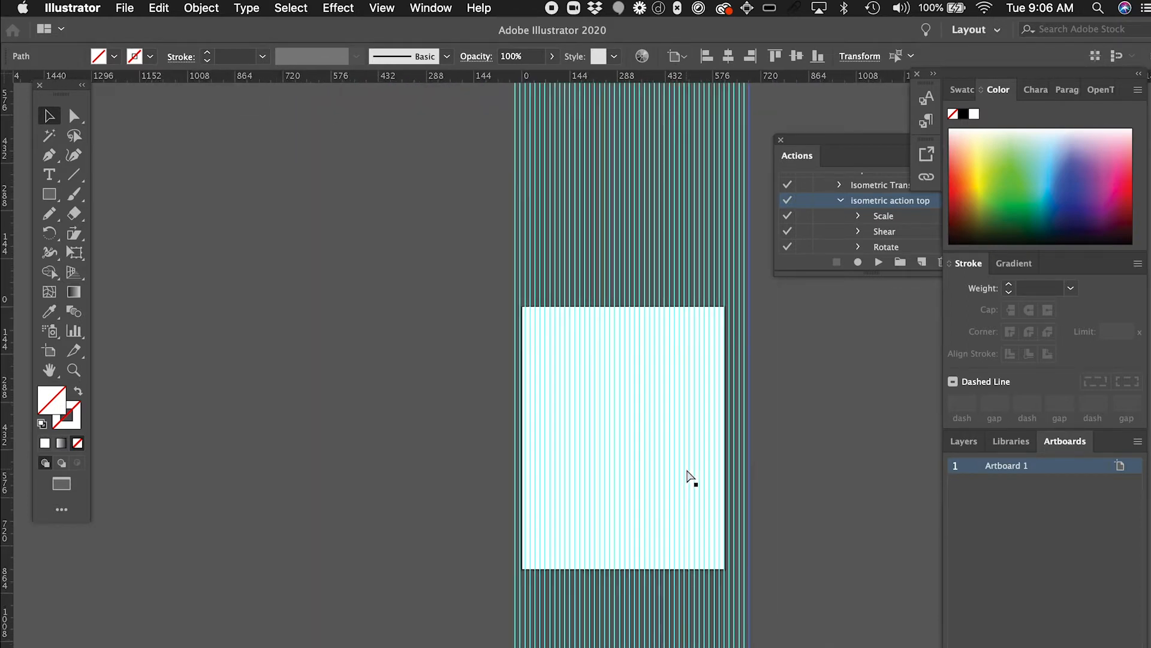
key("super+d")
key("super+d")
key("super+d")
key("super+d")
key("super+d")
key("super+d")
key("super+d")
key("super+d")
key("super+d")
key("super+d")
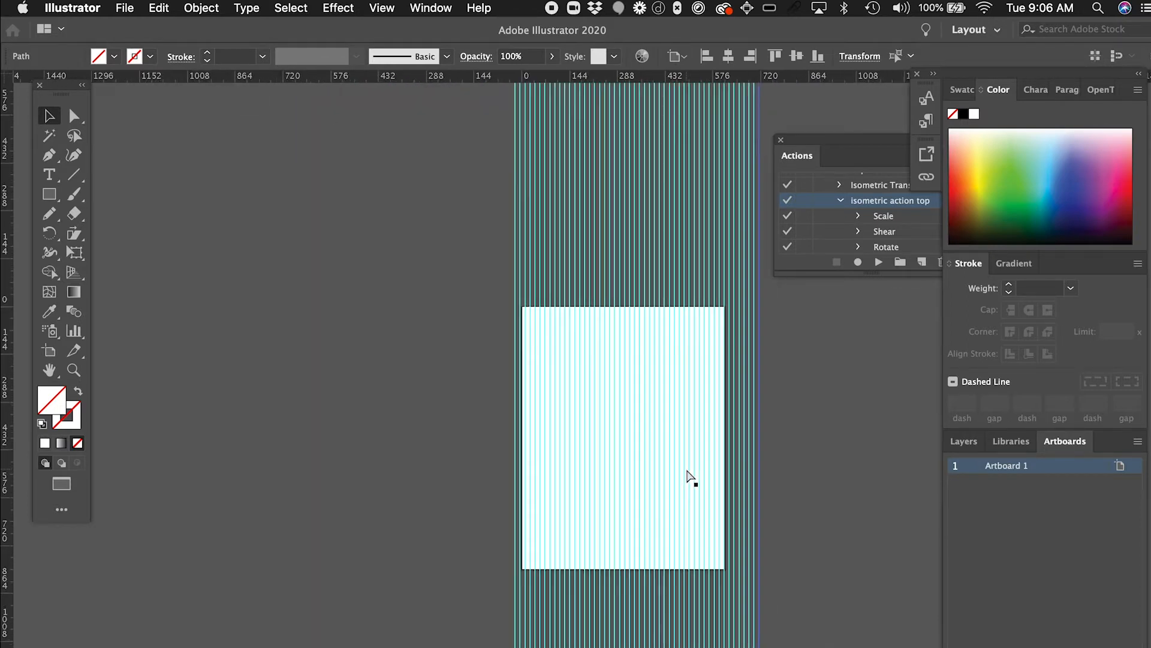
key("super+d")
key("super+d")
key("super+d")
key("super+d")
key("super+d")
key("super+d")
key("super+d")
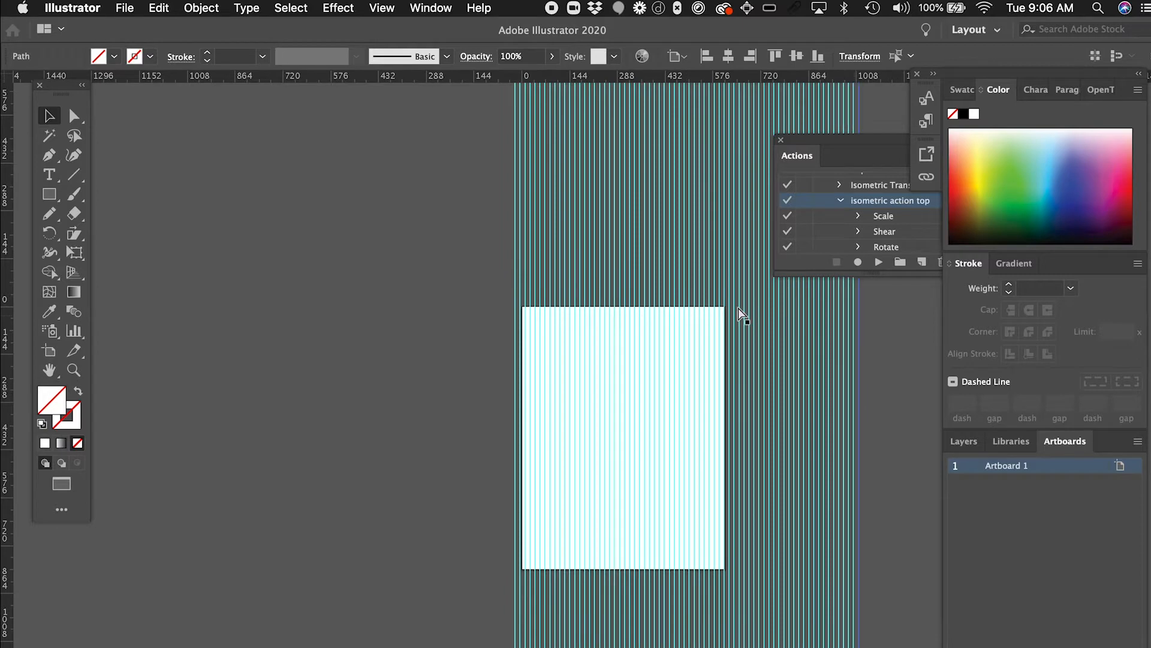
scroll(708, 311, "right", 2)
scroll(721, 316, "right", 3)
Step: Select all the vertical guides and shift them left so they are roughly centred over the artboard
left_click(865, 461)
left_click(383, 409)
key("super+a")
left_click_drag(767, 420, 687, 441)
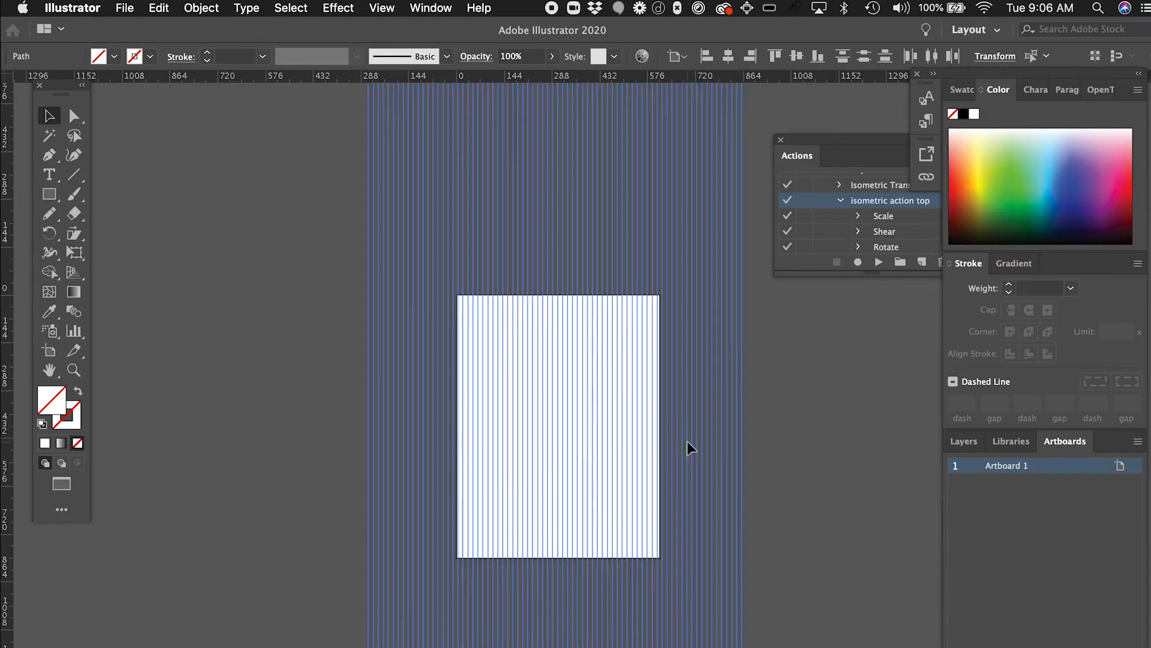
Step: Copy the whole set of vertical guides and paste a duplicate over it
left_click(753, 451)
left_click(742, 414)
left_click(770, 403)
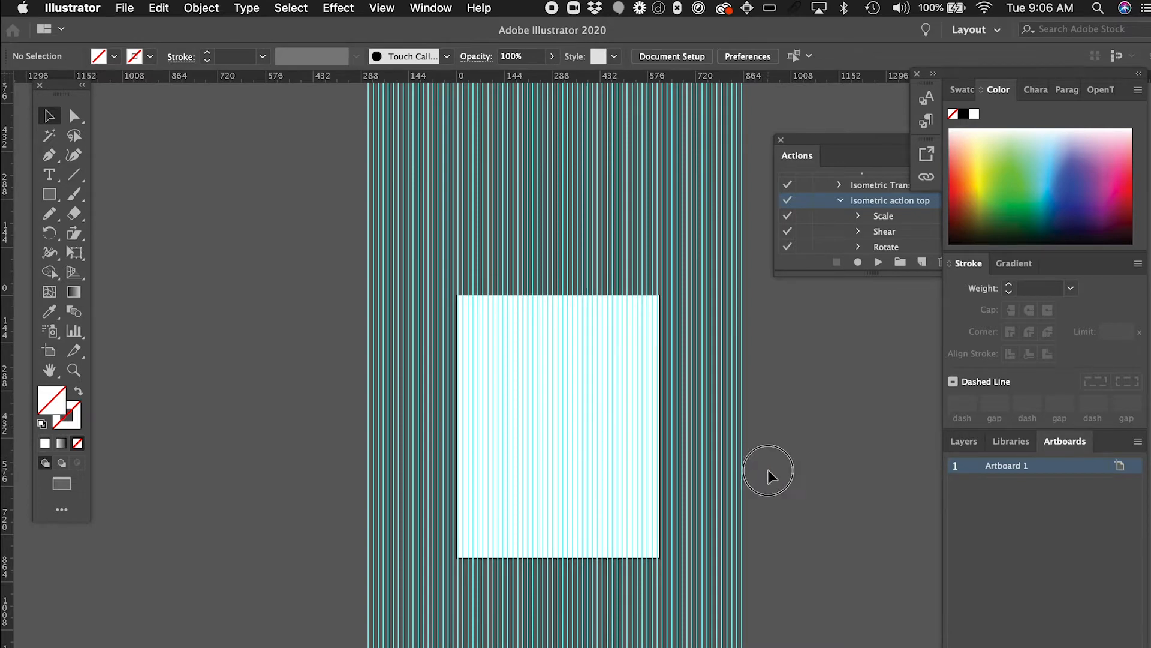
left_click_drag(315, 419, 316, 419)
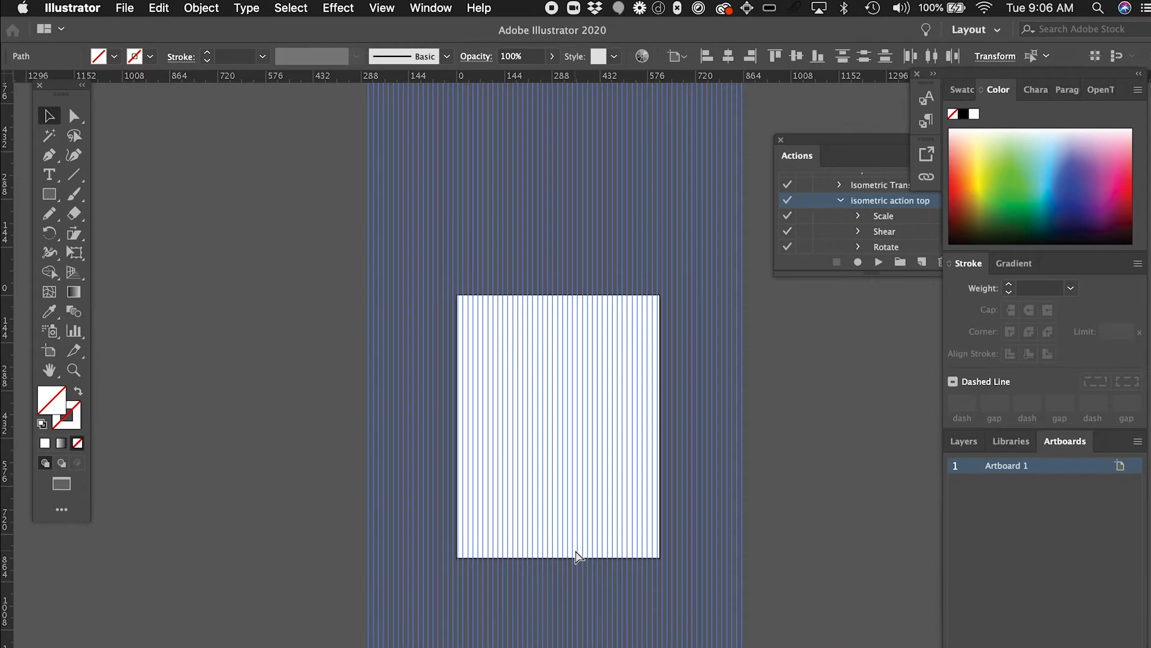
key("super+c")
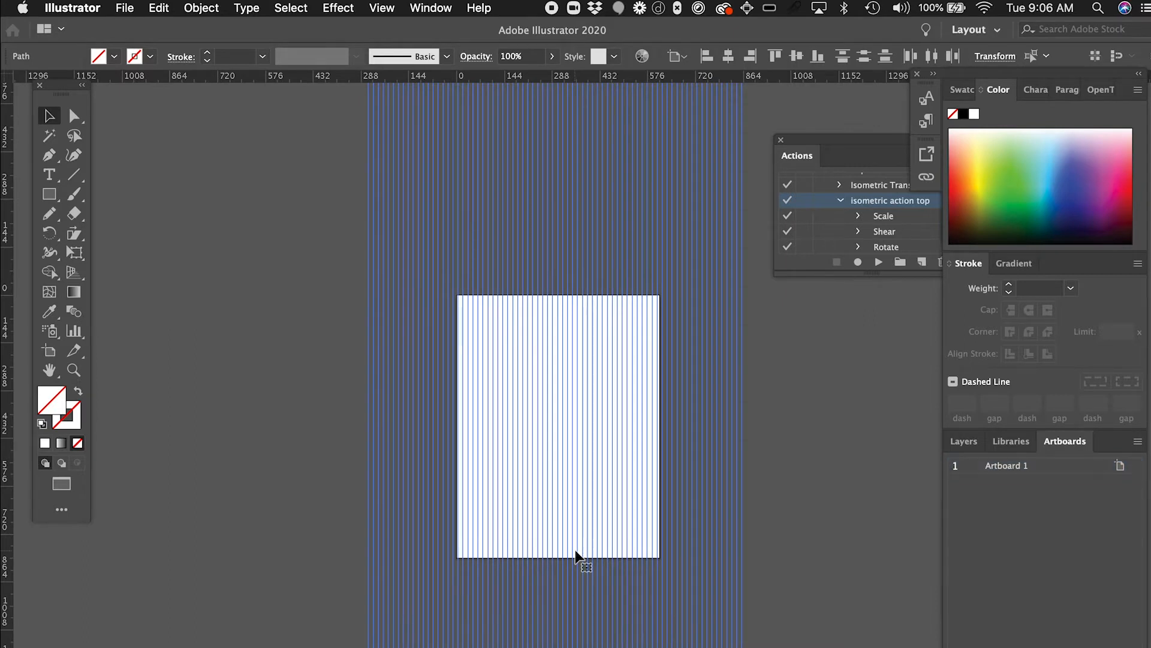
key("super+v")
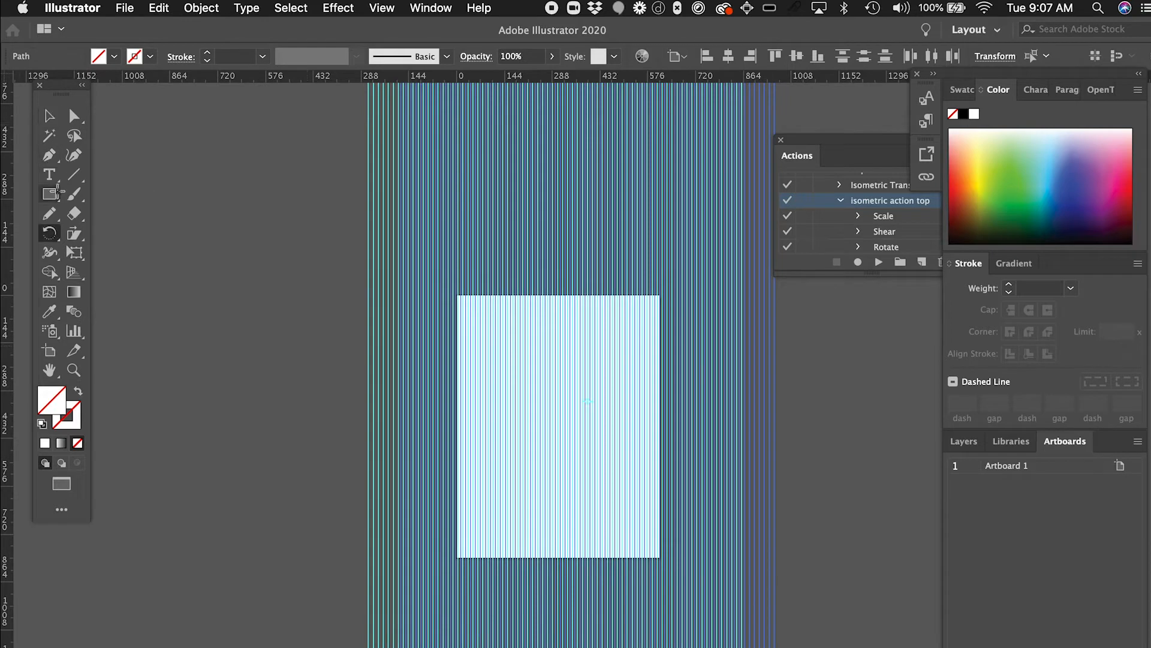
Step: Rotate the pasted set of guides by 60°
left_click(54, 238)
double_click(54, 237)
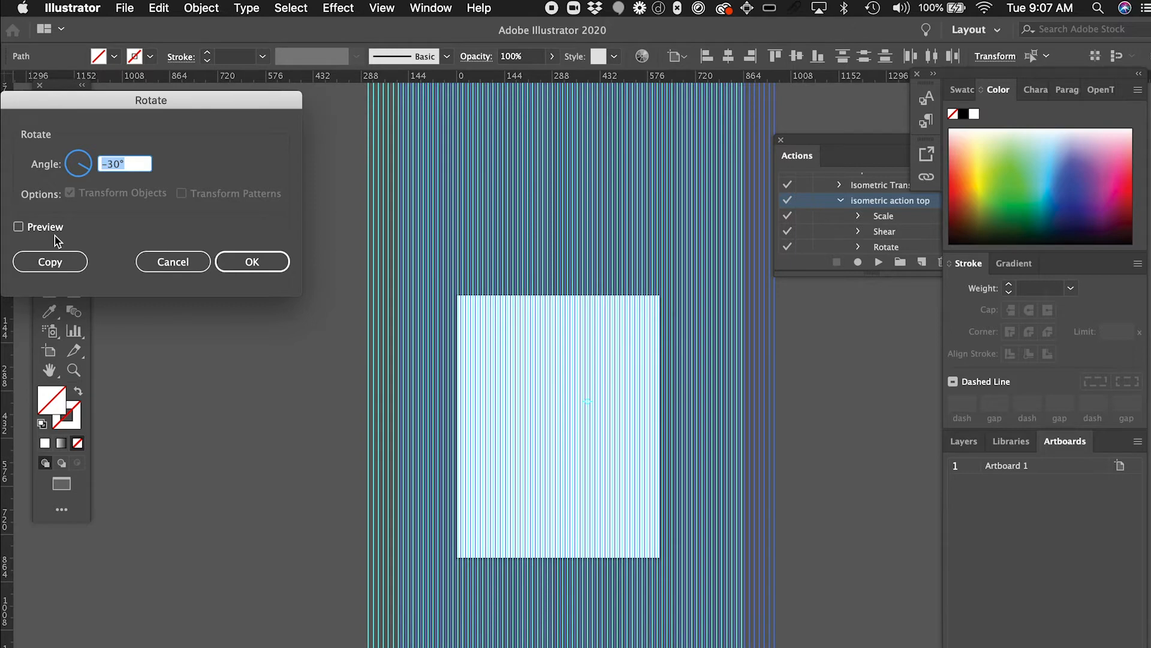
type("600")
key("BackSpace")
left_click(251, 263)
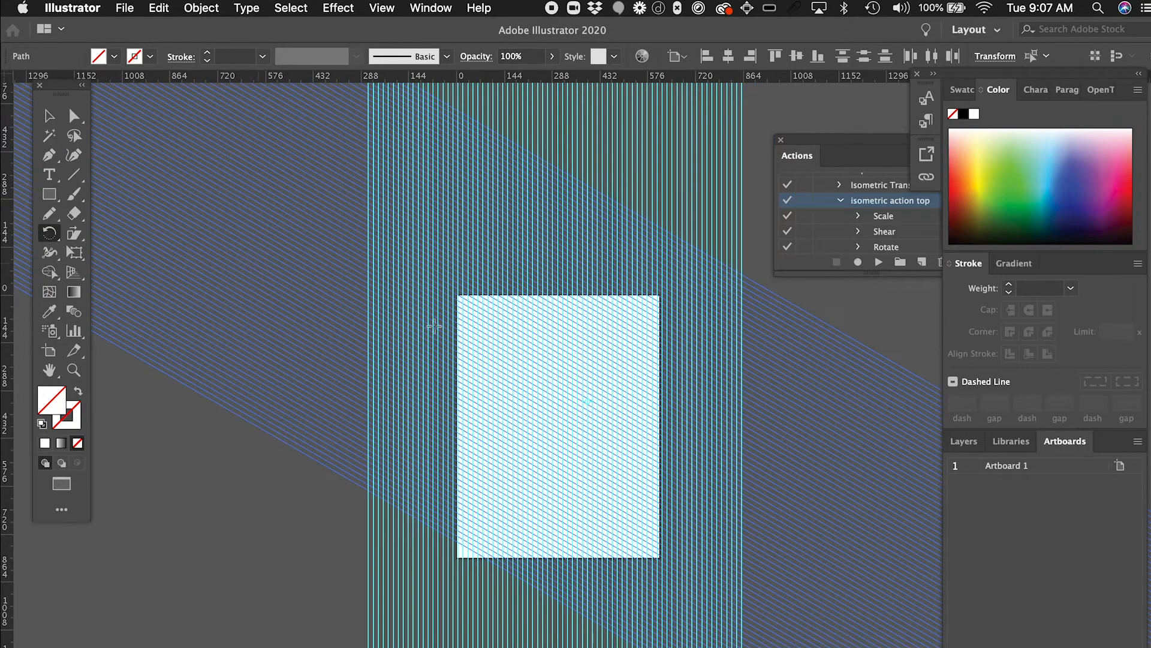
Step: Paste another set of the copied vertical guides and rotate it by -120°
scroll(594, 358, "up", 2)
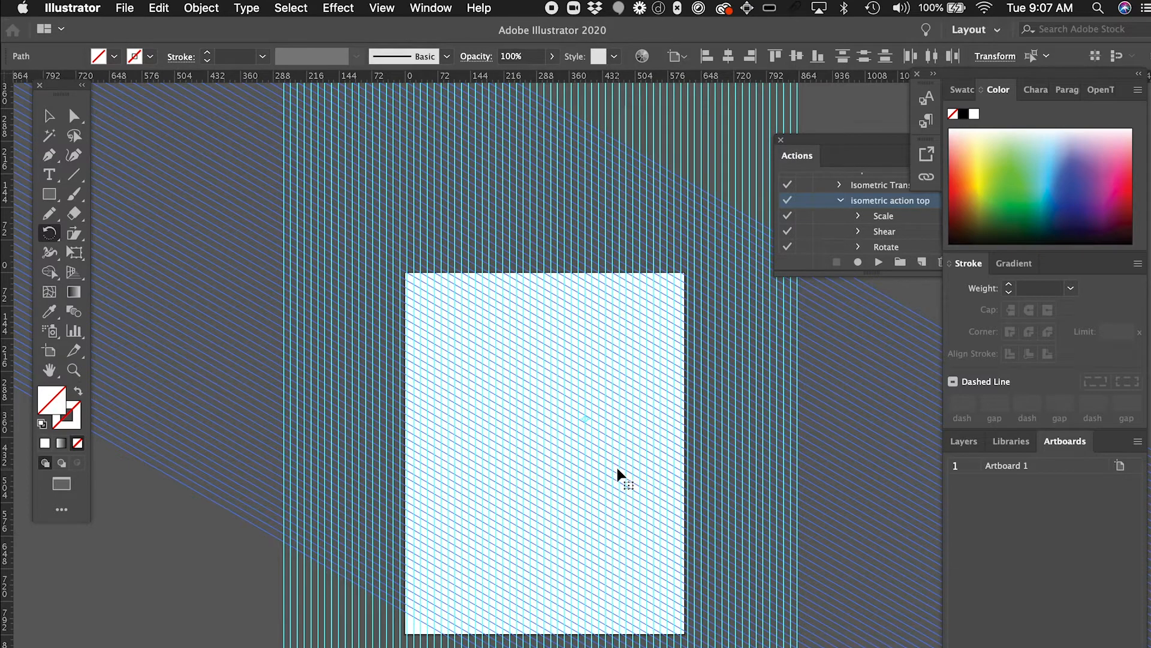
key("super+v")
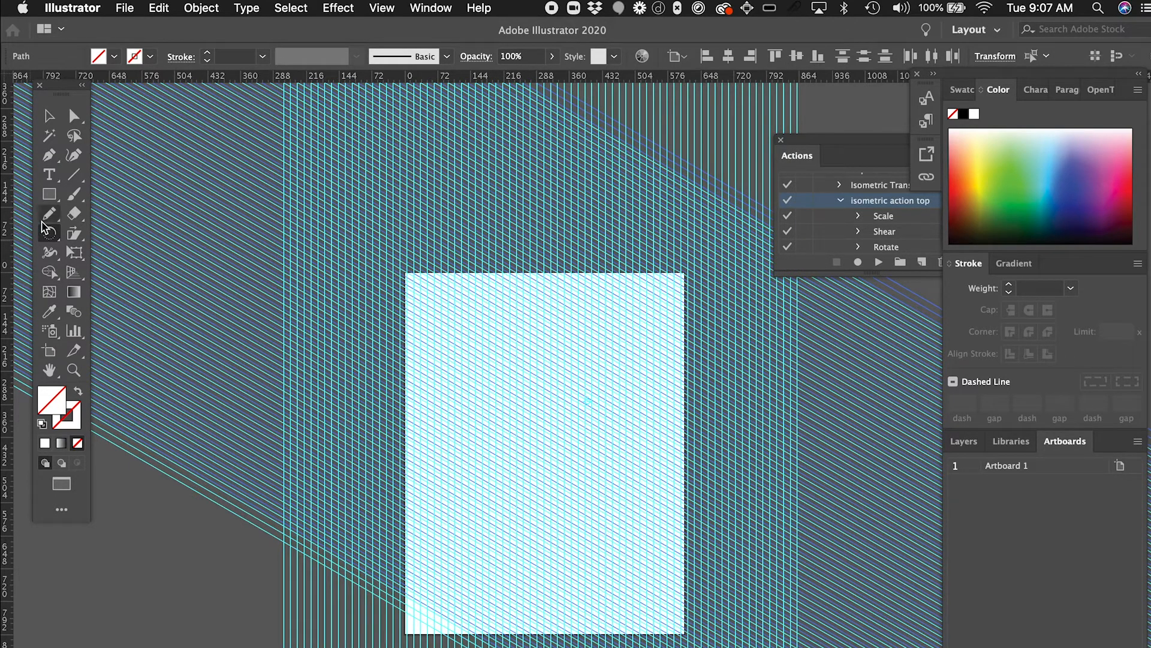
double_click(49, 233)
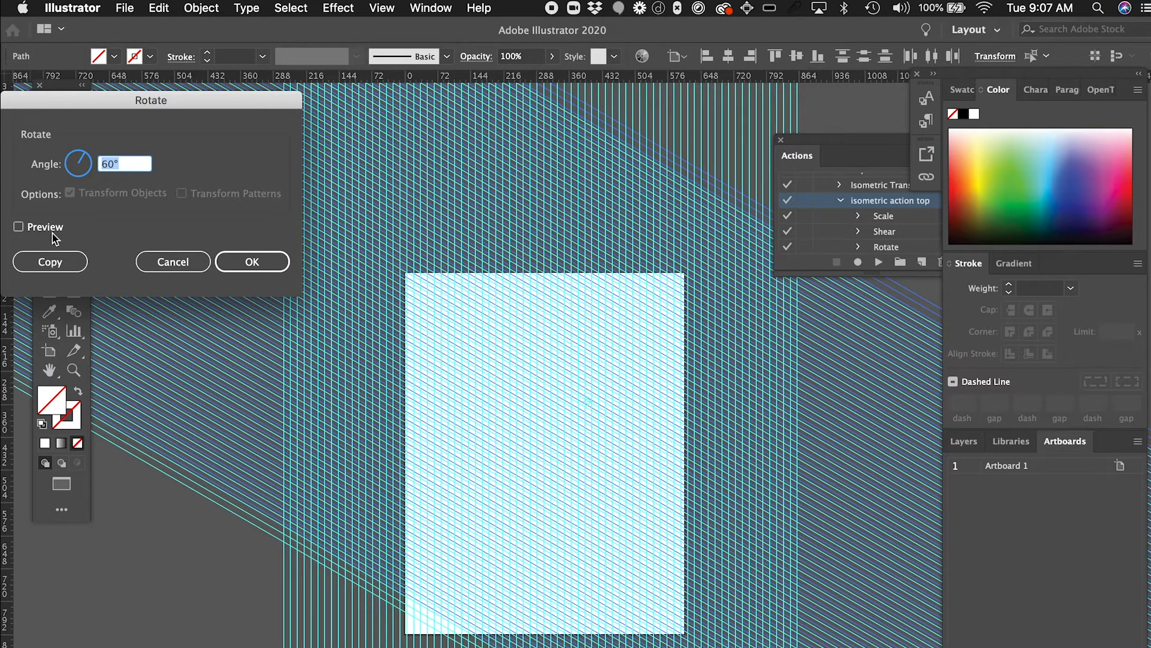
type("-120")
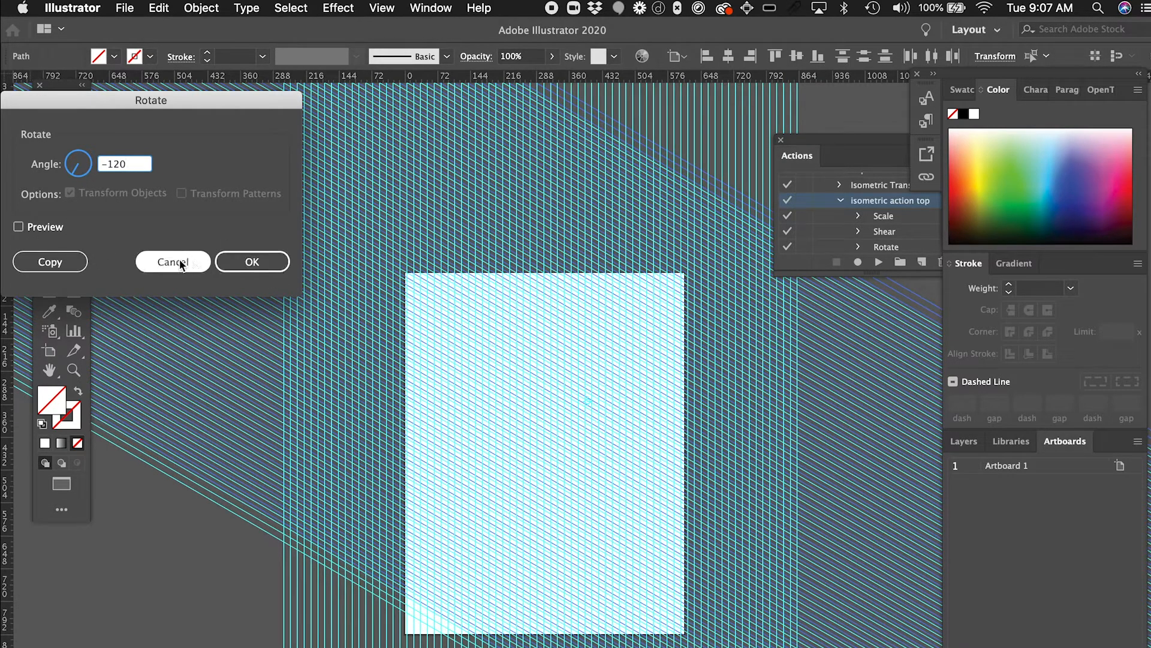
left_click(253, 262)
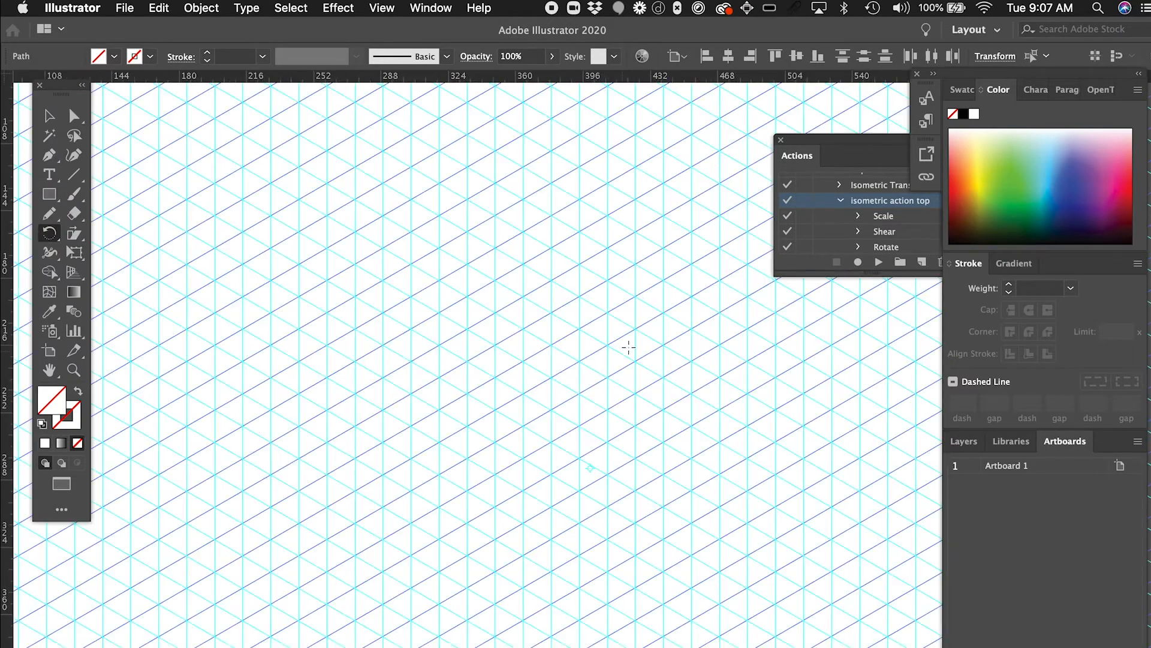
Step: Nudge the selected set of rotated guides right until its lines pass through the intersections of the other two guide sets
scroll(653, 303, "up", 3)
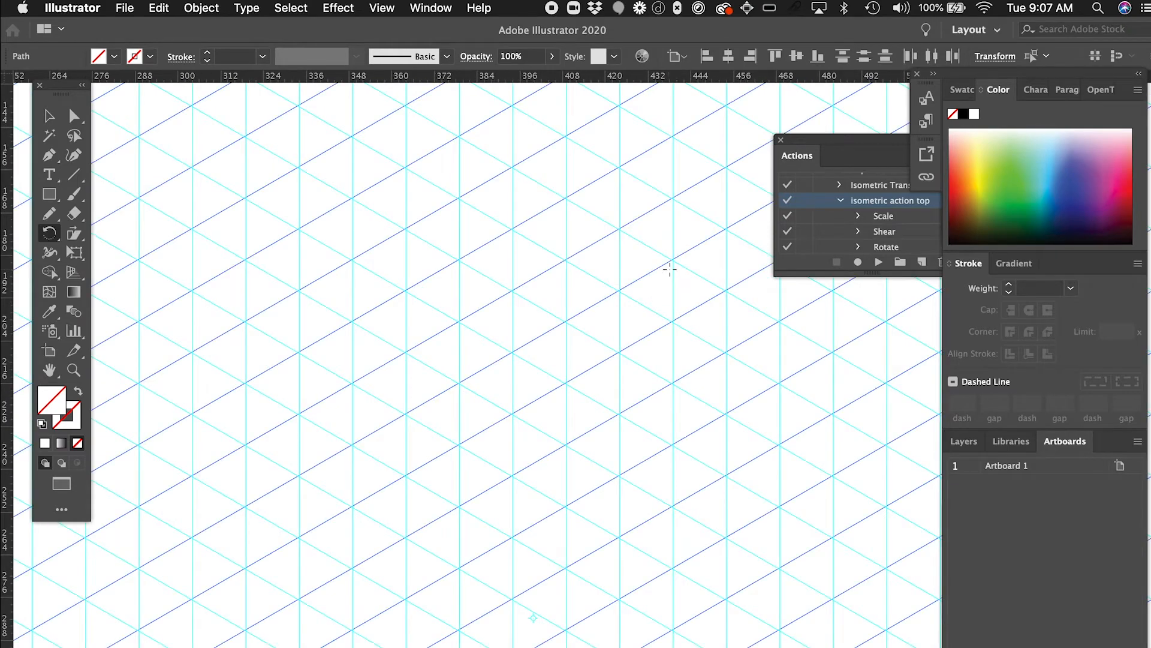
scroll(669, 268, "up", 2)
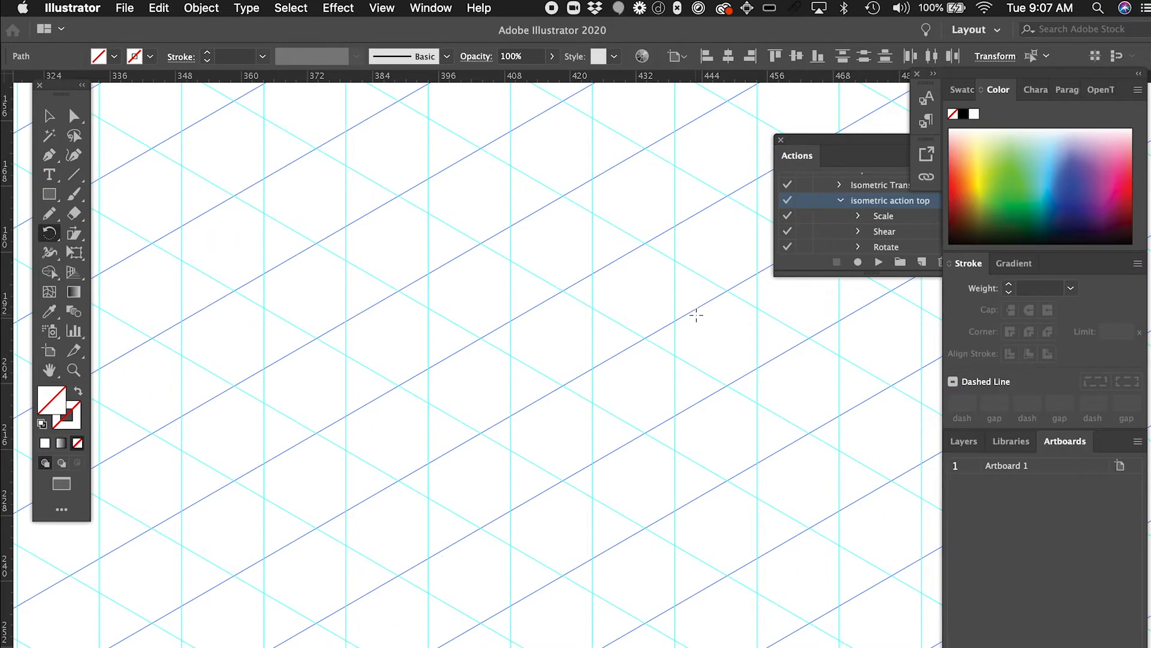
scroll(610, 235, "up", 1)
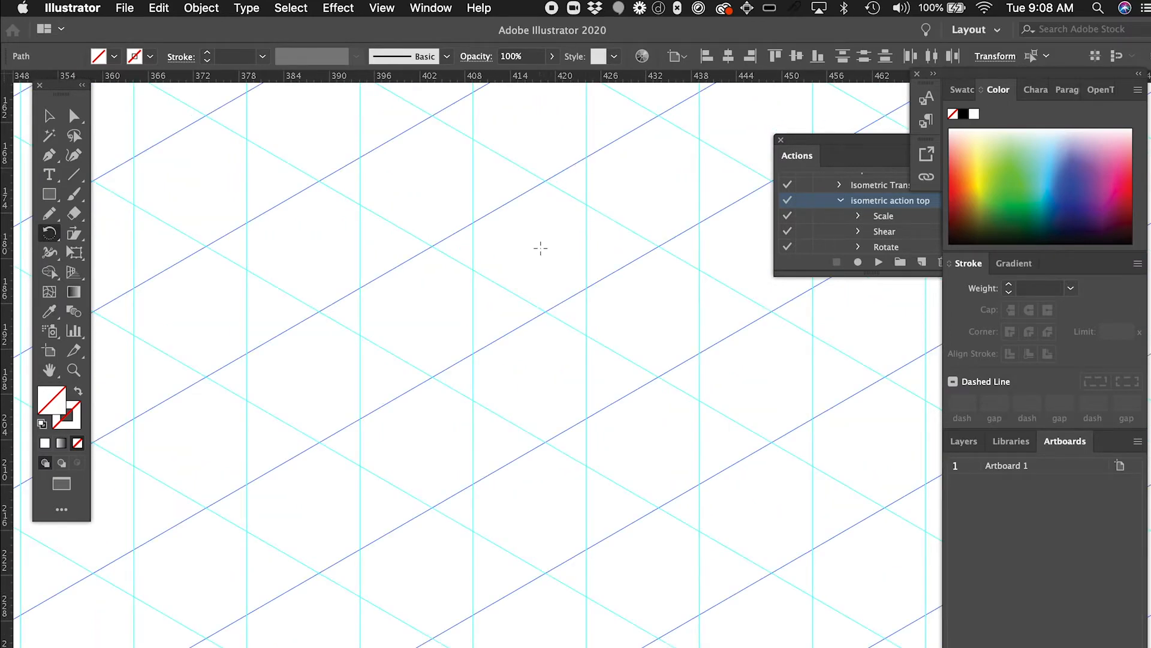
key("Right")
key("Left")
key("Left")
key("Right")
key("Right")
key("Right")
key("Right")
key("Right")
key("Right")
key("Right")
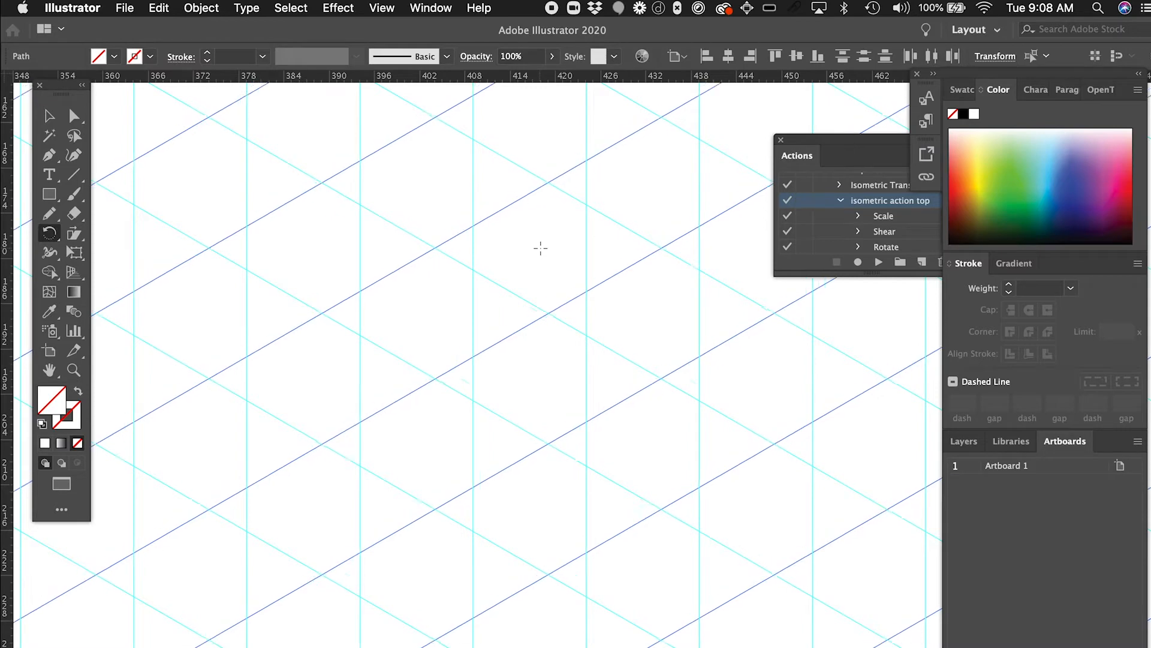
key("Right")
key("Right")
key("Right")
key("Right")
key("Right")
key("Right")
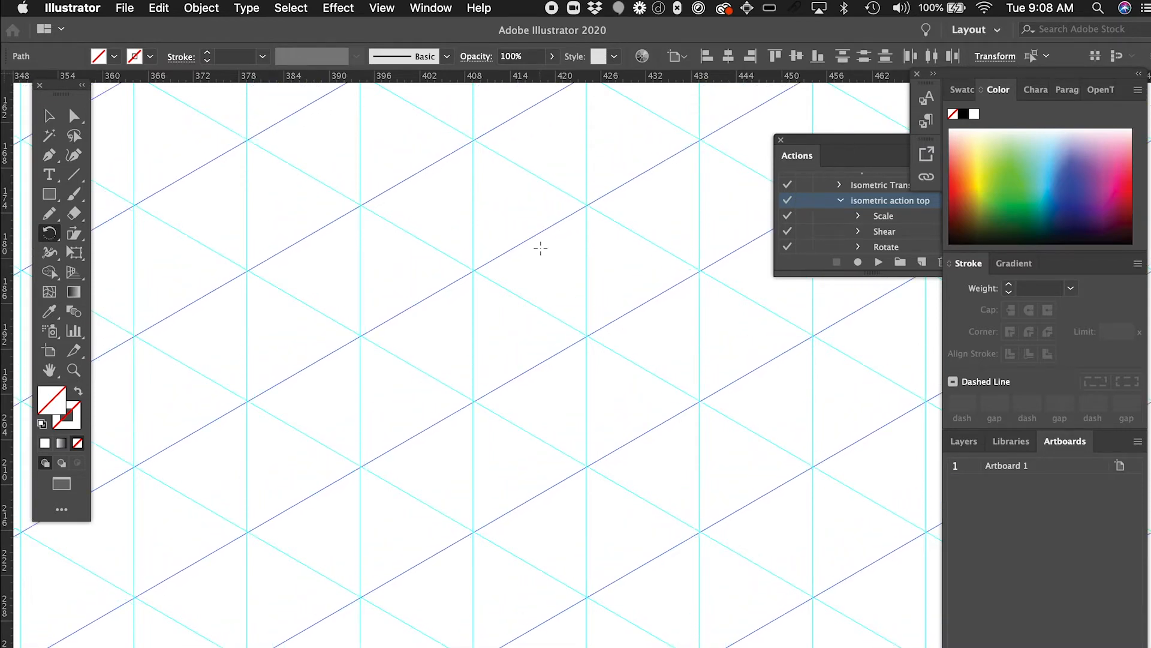
scroll(579, 285, "up", 2)
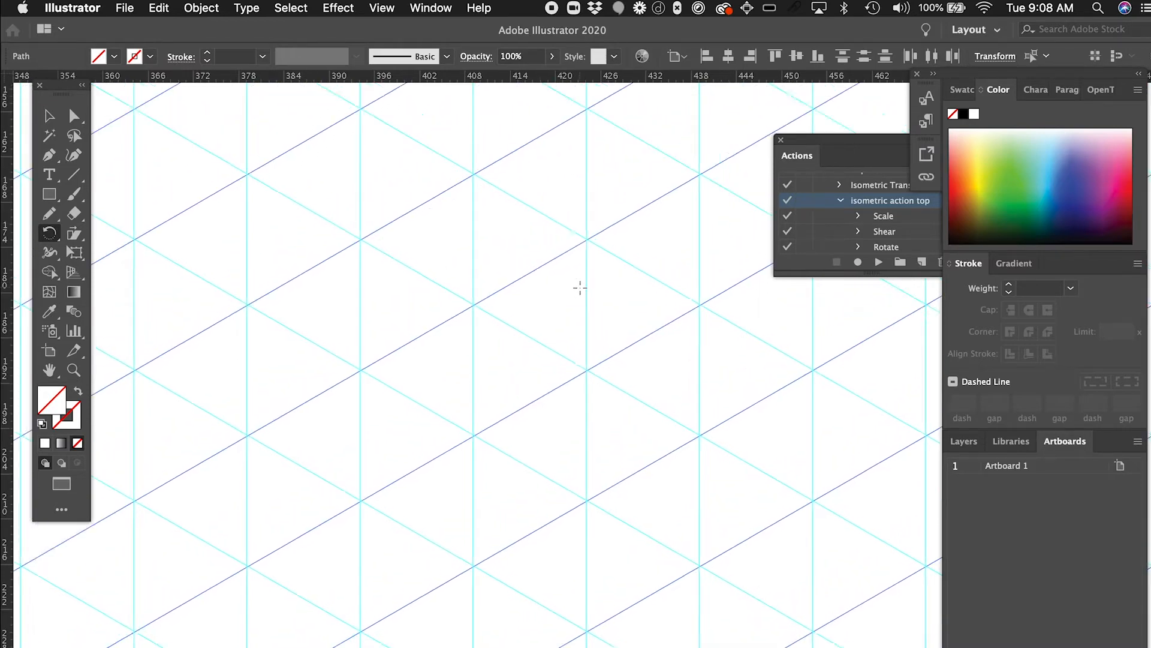
scroll(580, 282, "up", 2)
Step: Lock all the guides of the isometric grid
key("super+minus")
scroll(579, 288, "down", 5)
scroll(575, 290, "down", 1)
scroll(575, 290, "down", 3)
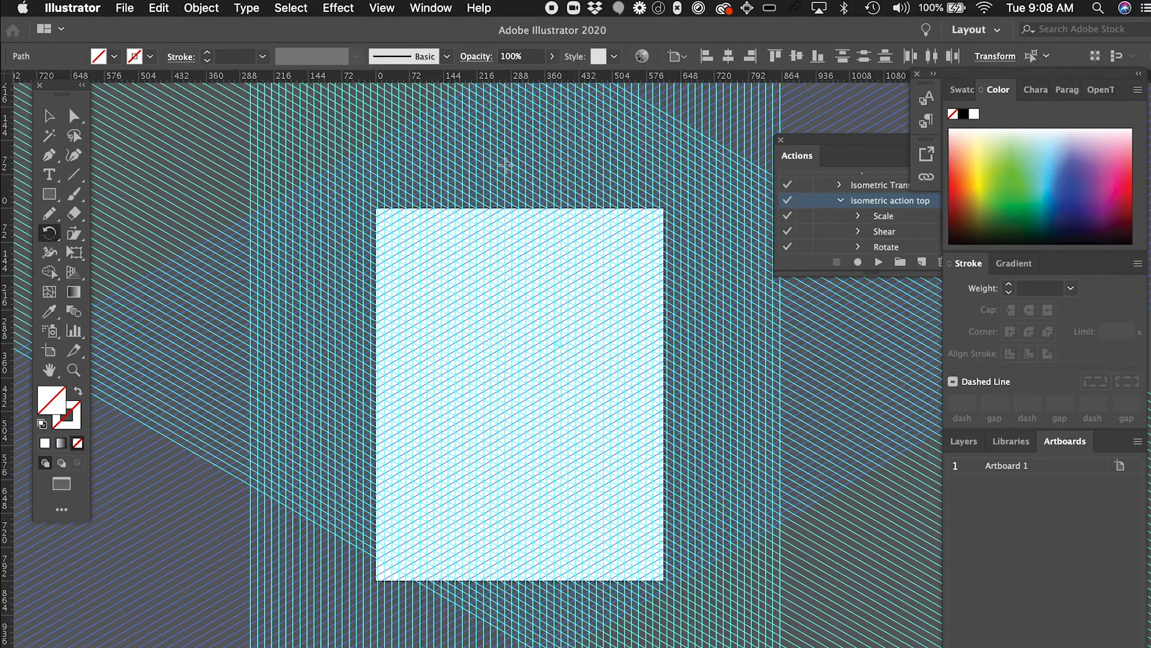
left_click(381, 8)
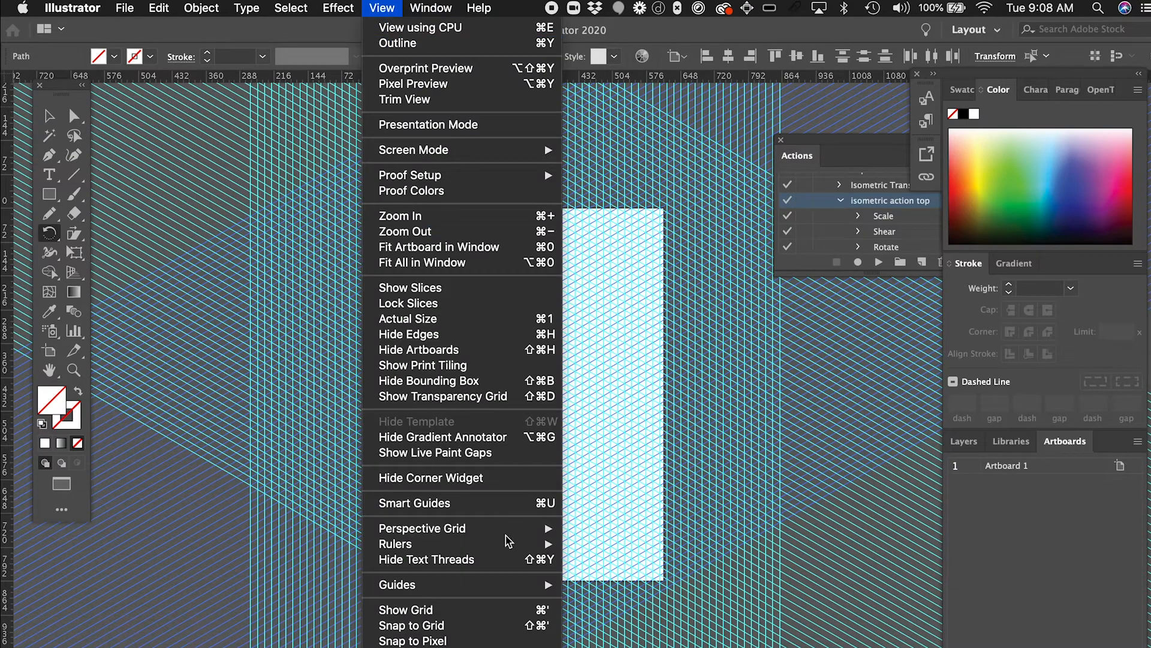
mouse_move(484, 587)
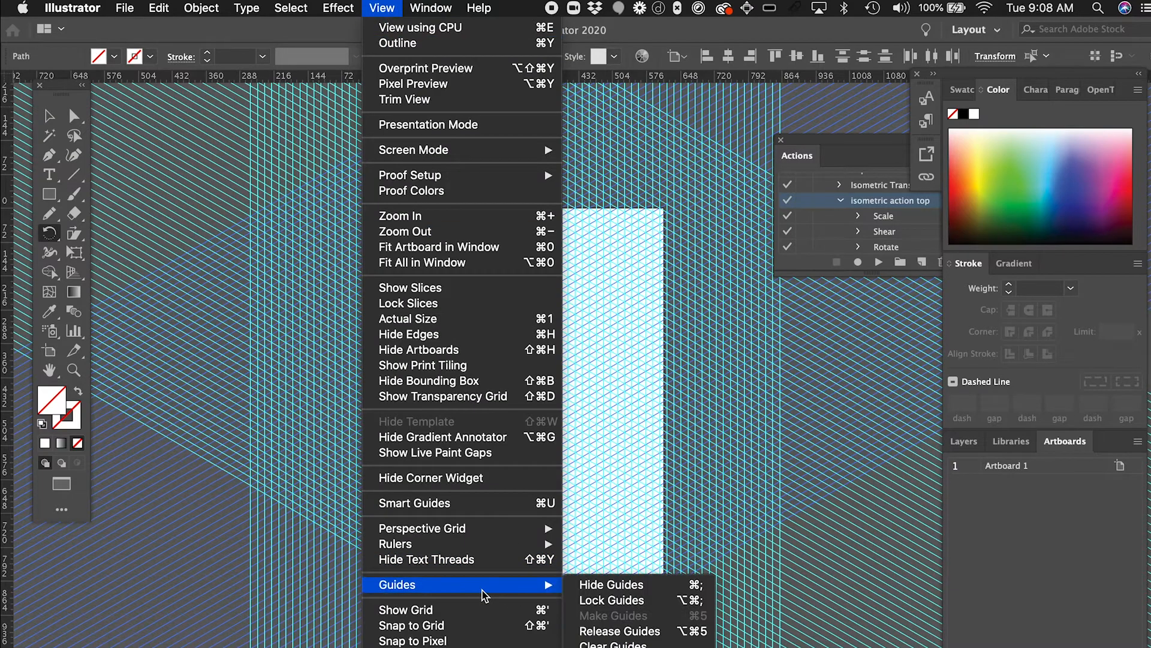
left_click(640, 600)
scroll(543, 435, "up", 3)
scroll(547, 423, "up", 5)
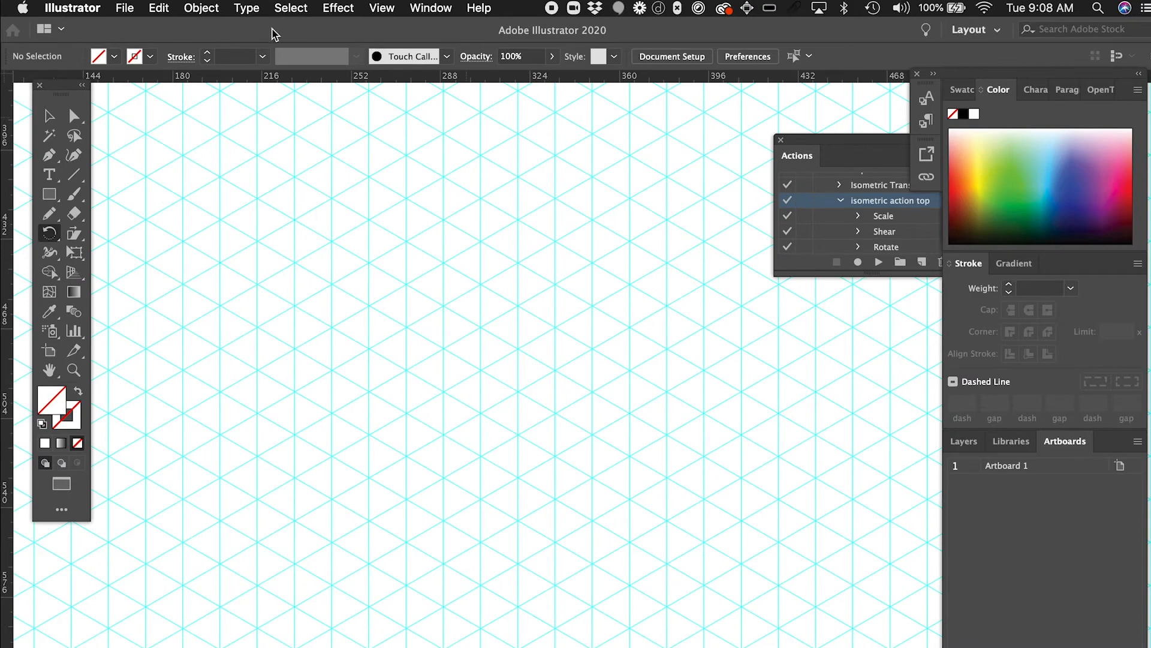
left_click(377, 7)
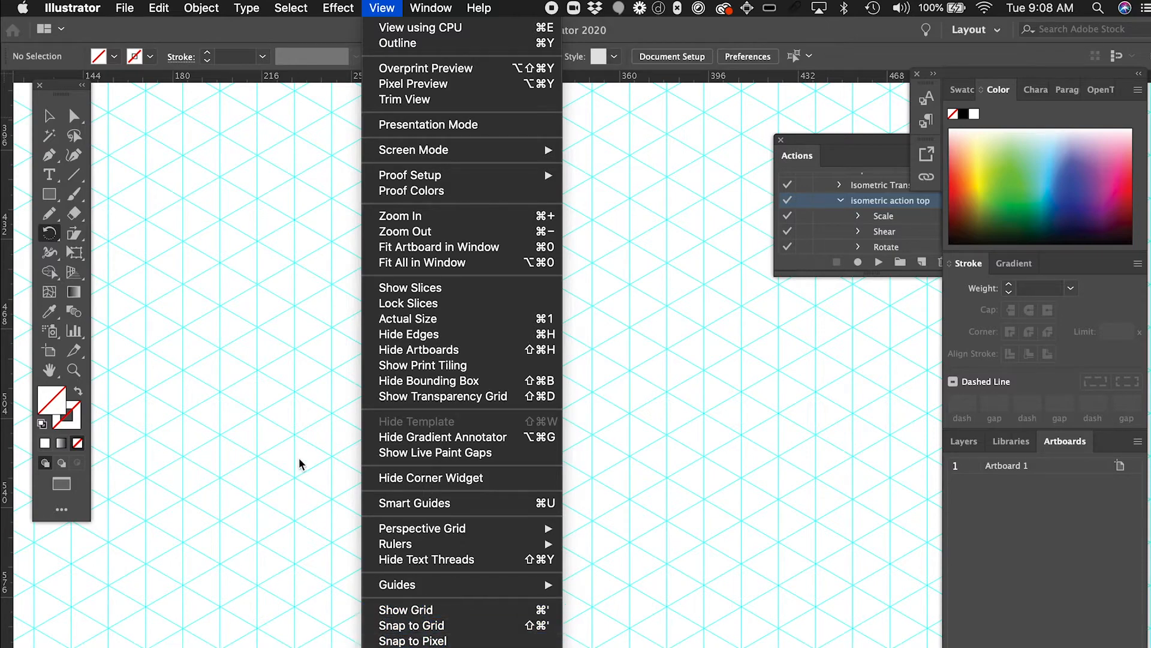
left_click(353, 304)
Step: Set a black stroke with no fill and activate the Pen tool
scroll(342, 322, "up", 2)
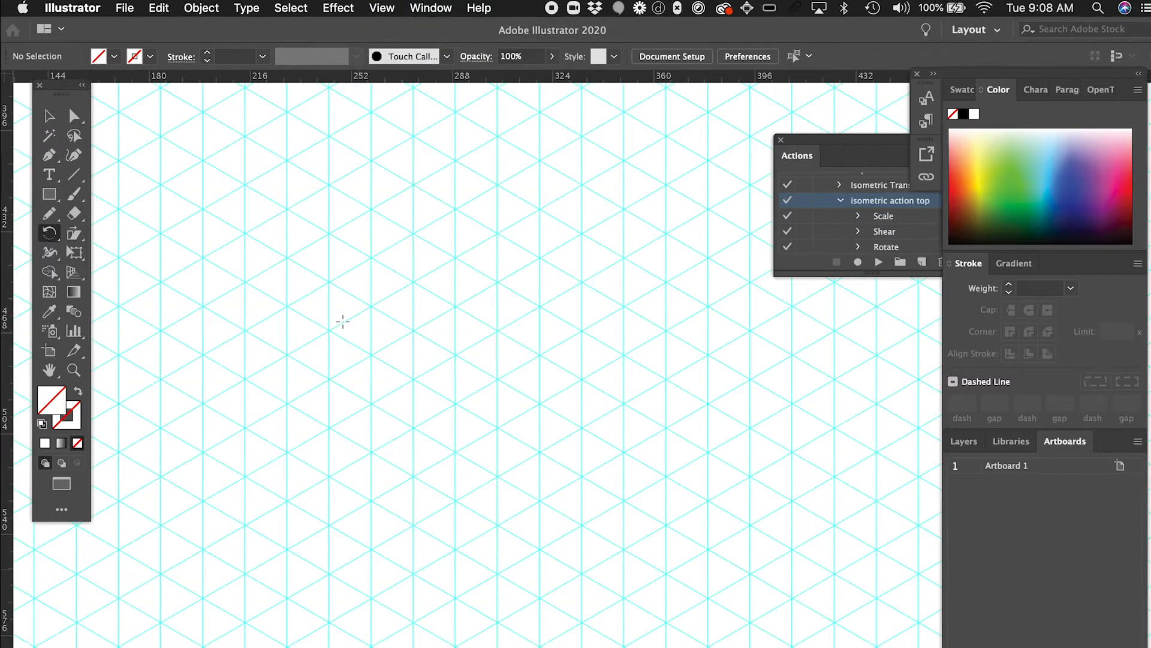
scroll(343, 322, "up", 1)
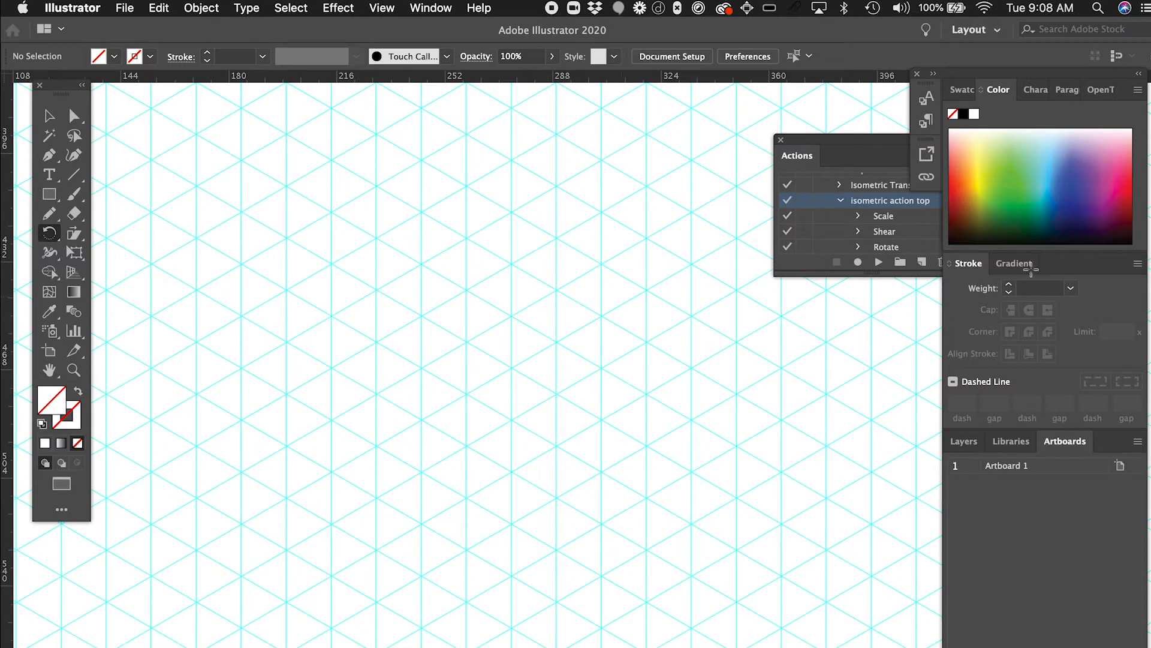
left_click(965, 114)
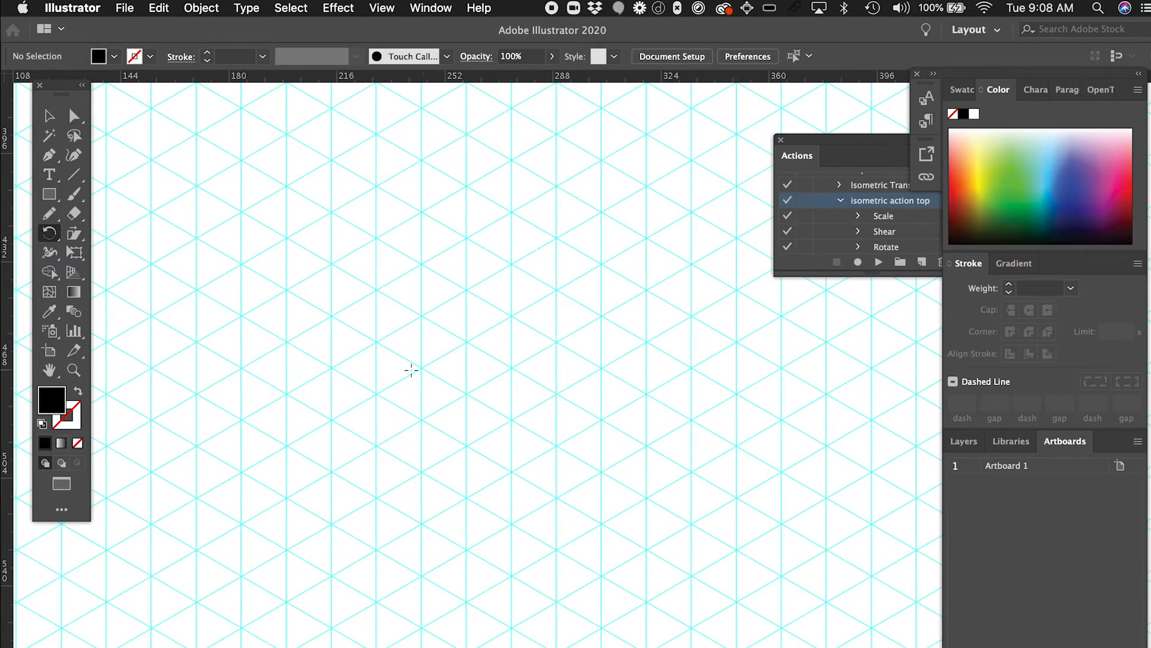
key("shift+x")
key("p")
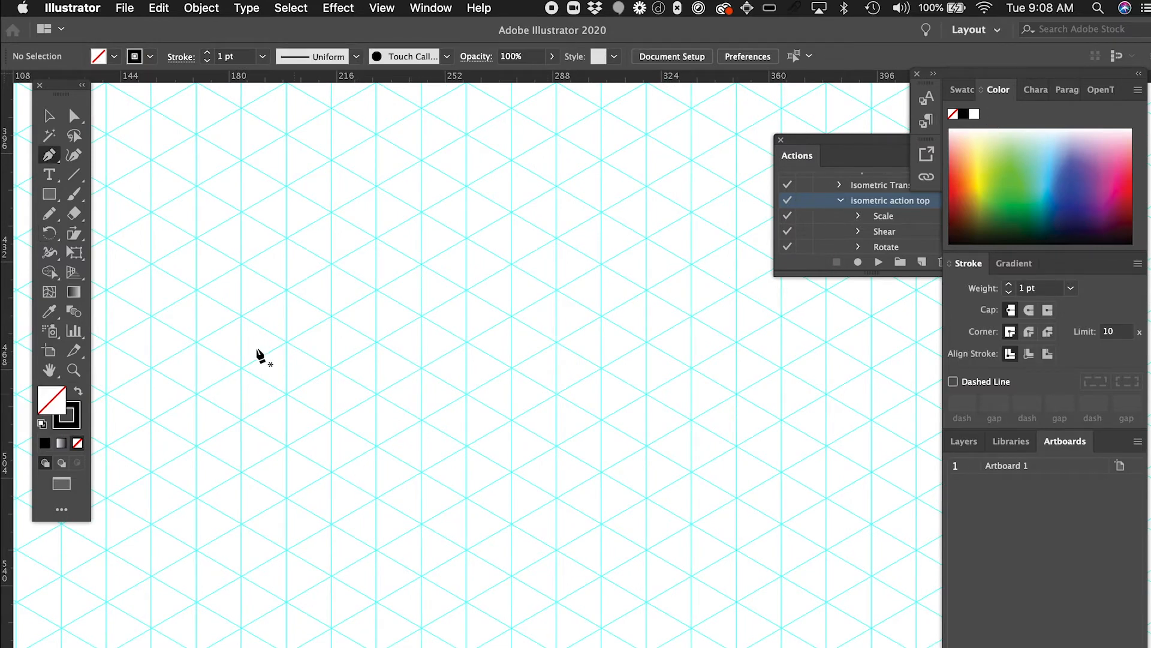
Step: Draw the left face of an isometric box along the guides as a closed path, about 90 pt wide with vertical edges about 87 pt tall
left_click(286, 238)
left_click(311, 446, "shift")
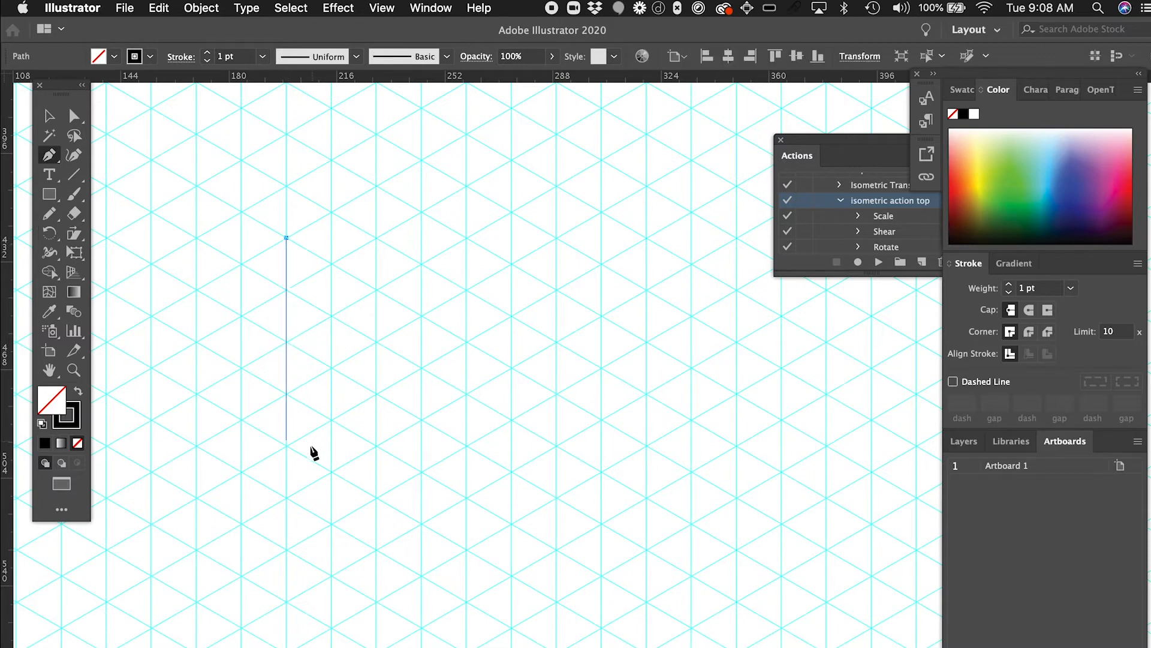
left_click(286, 498)
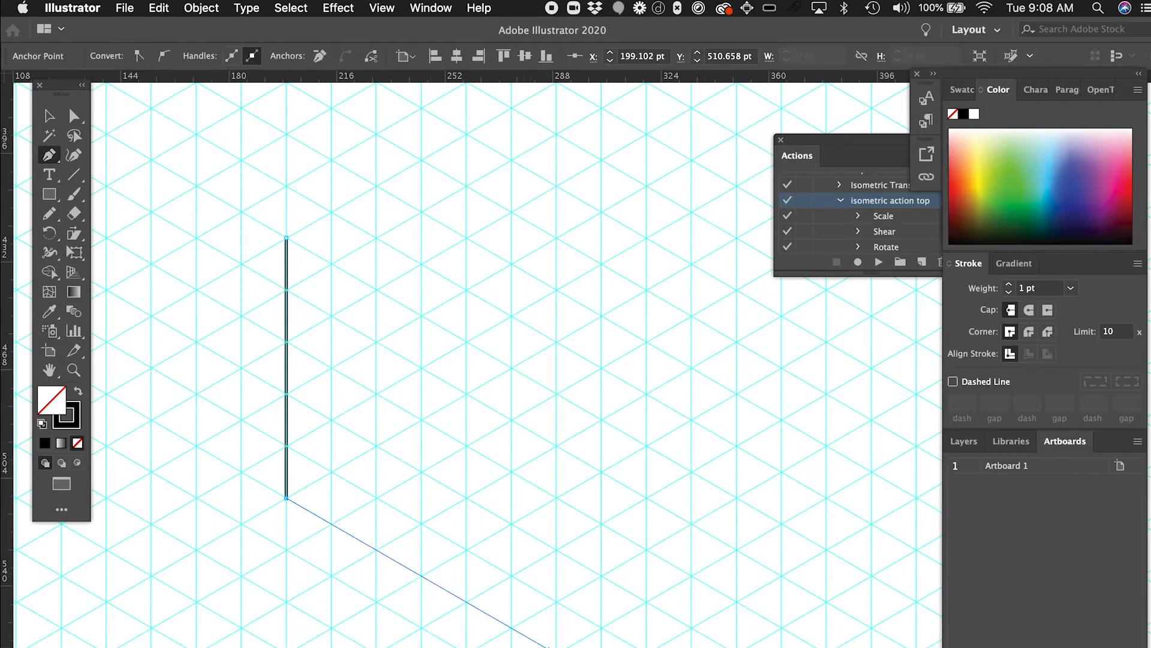
left_click(557, 647)
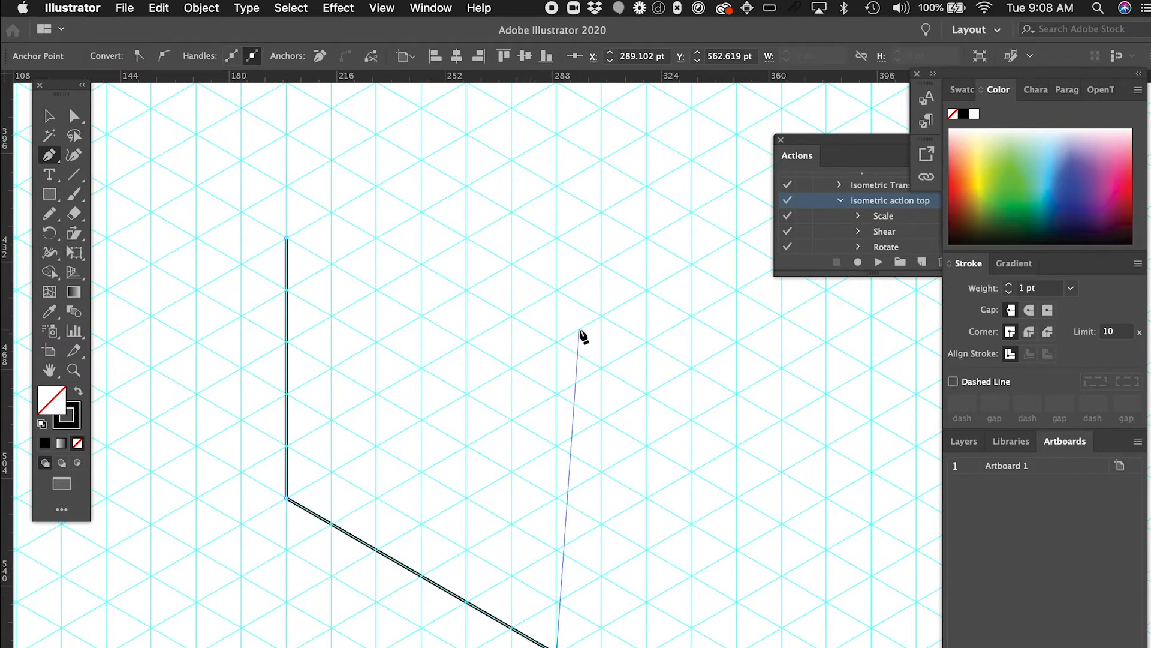
left_click(557, 394)
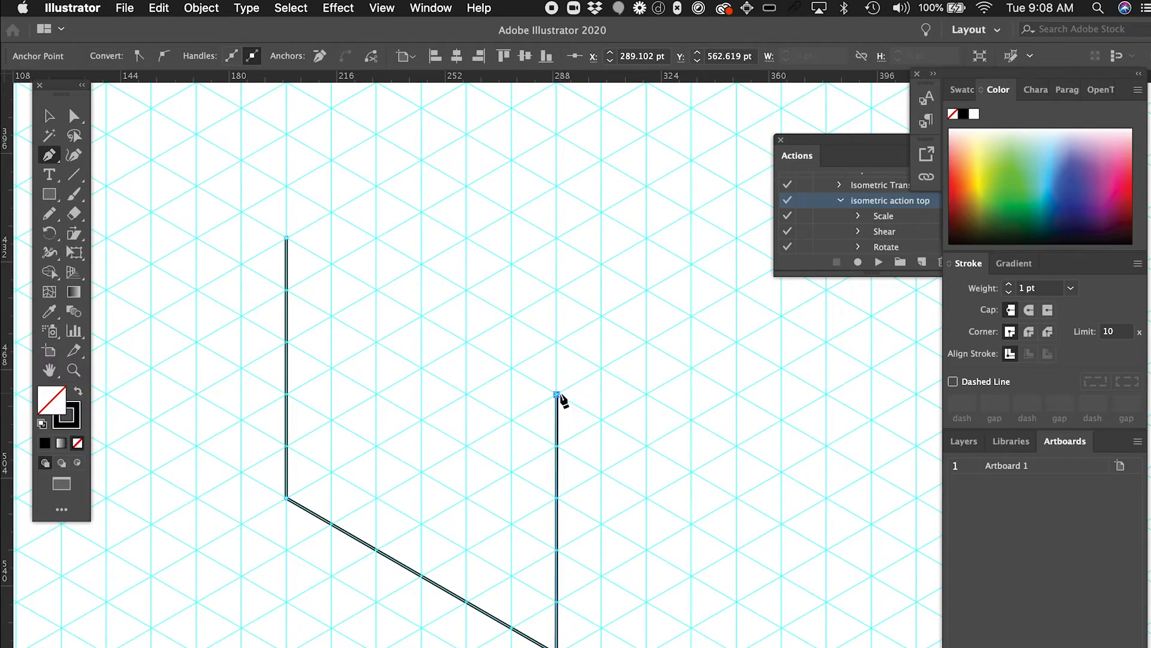
left_click(287, 238)
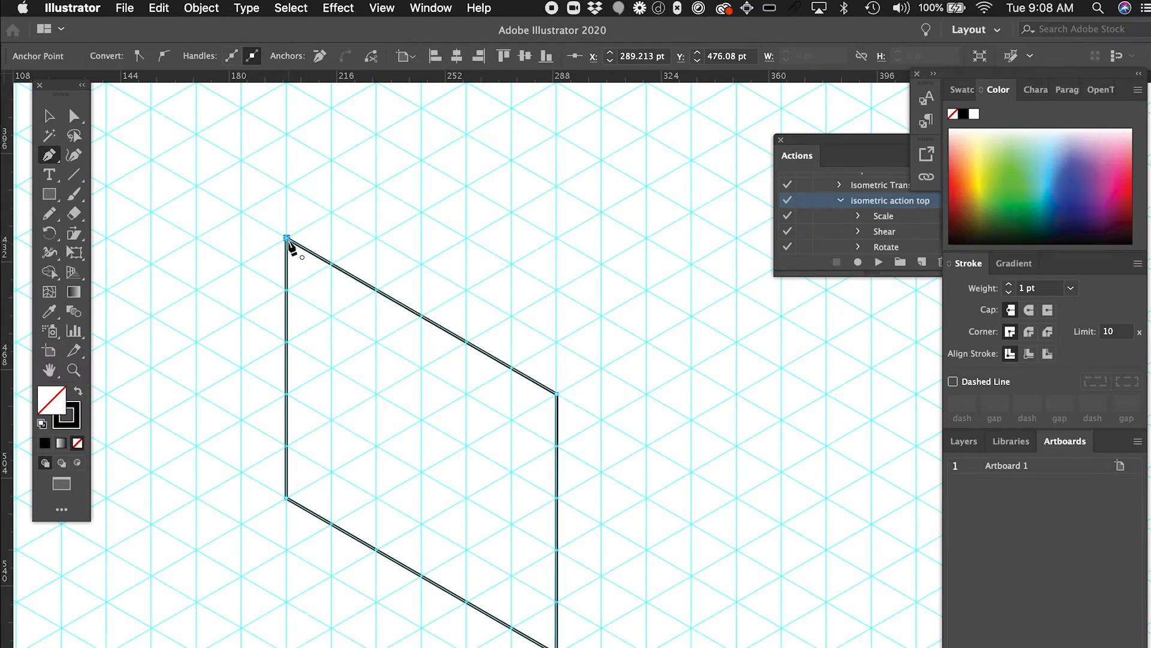
left_click(449, 204, "super")
scroll(450, 205, "down", 1)
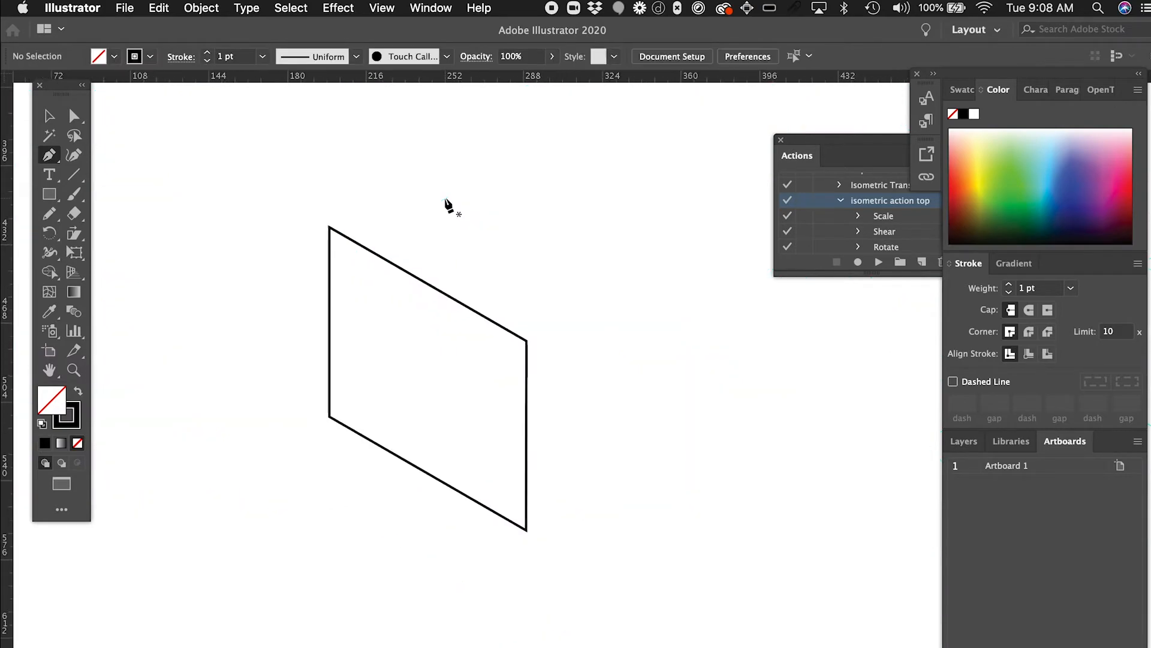
Step: Draw the box's right face as a closed path about 75 pt wide, sharing the left face's front vertical edge, and deselect it
left_click(526, 340)
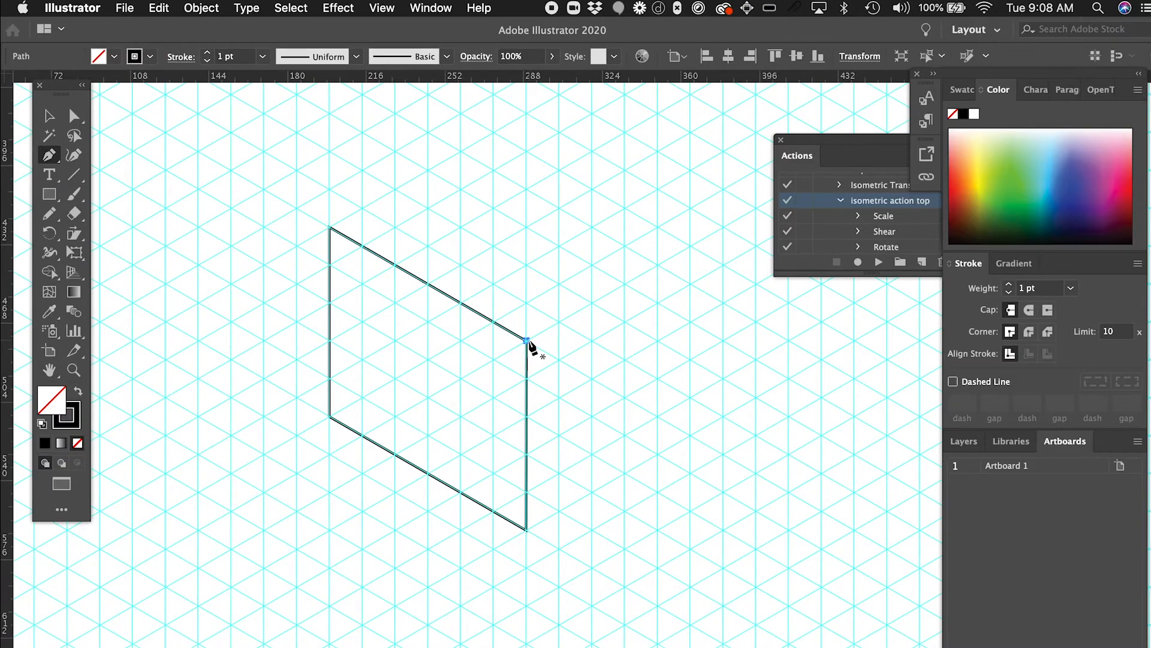
left_click(691, 247)
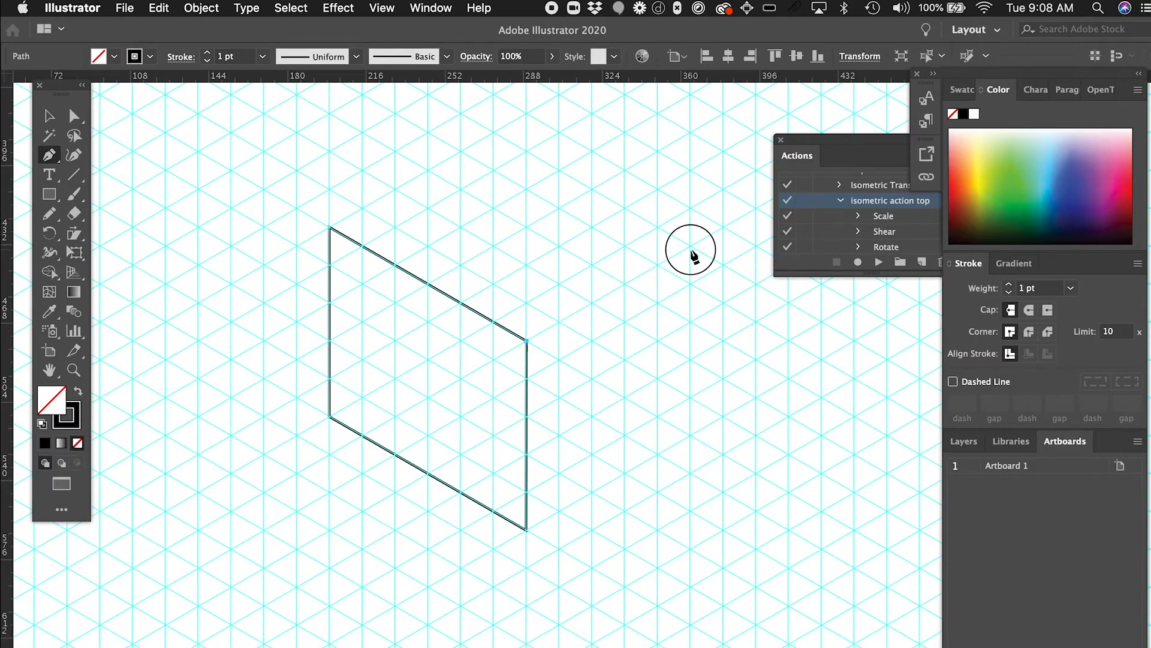
left_click(690, 436)
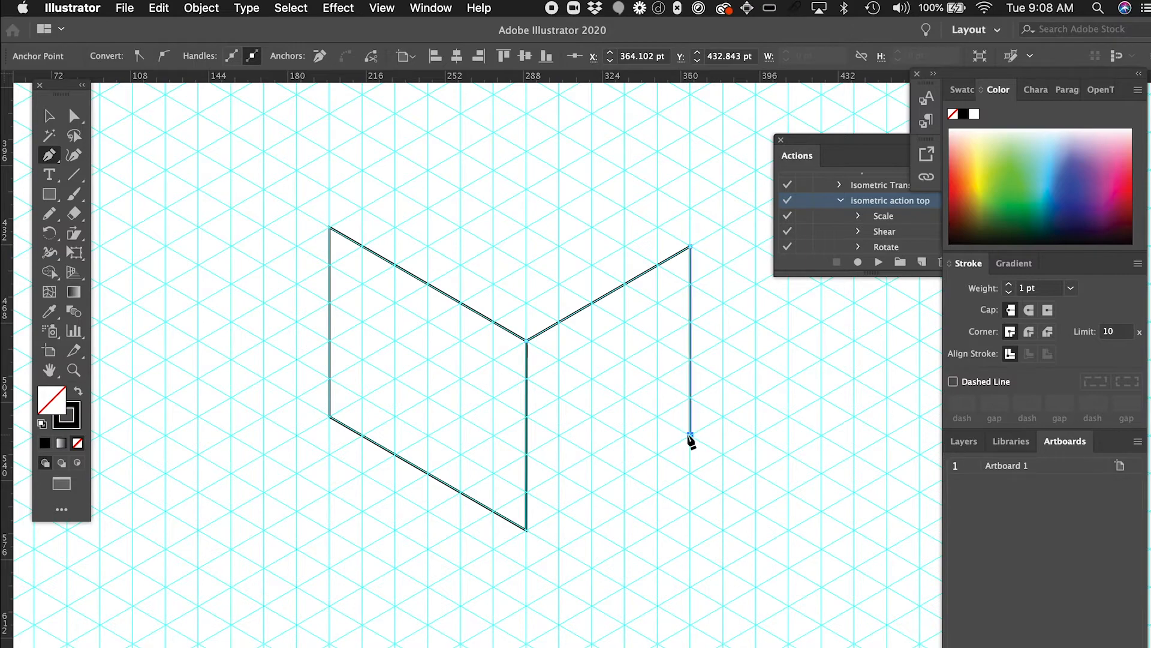
left_click(526, 530)
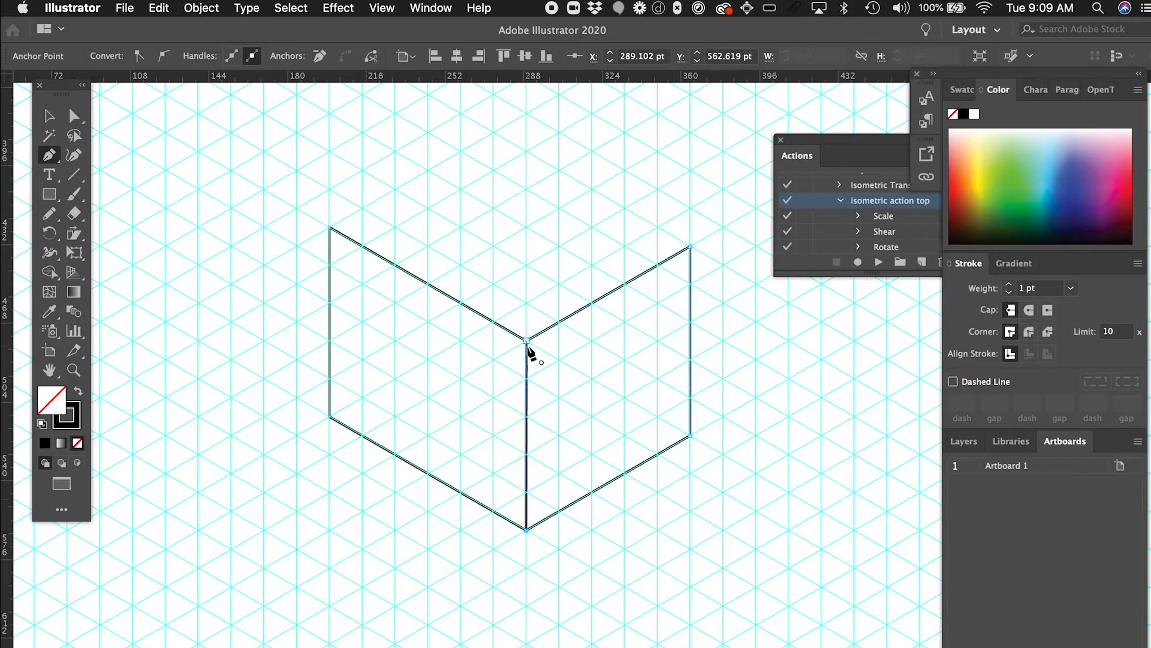
key("super+shift+a")
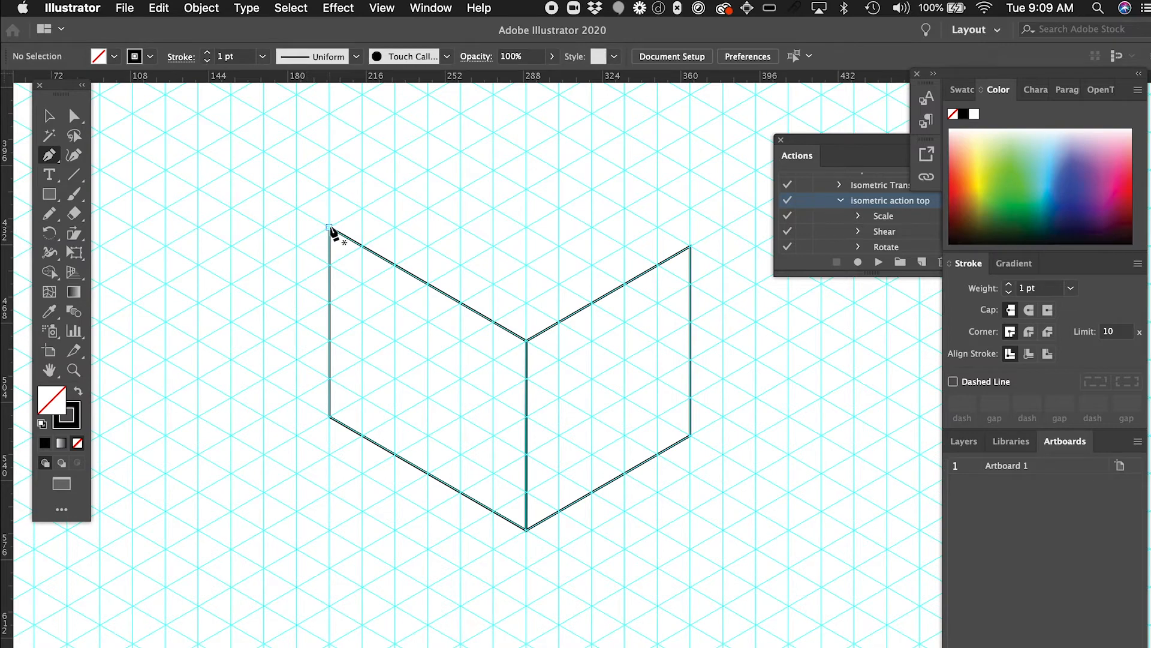
Step: Draw the box's top face as a closed path joining the upper corners of both side faces, and deselect it
left_click(330, 228)
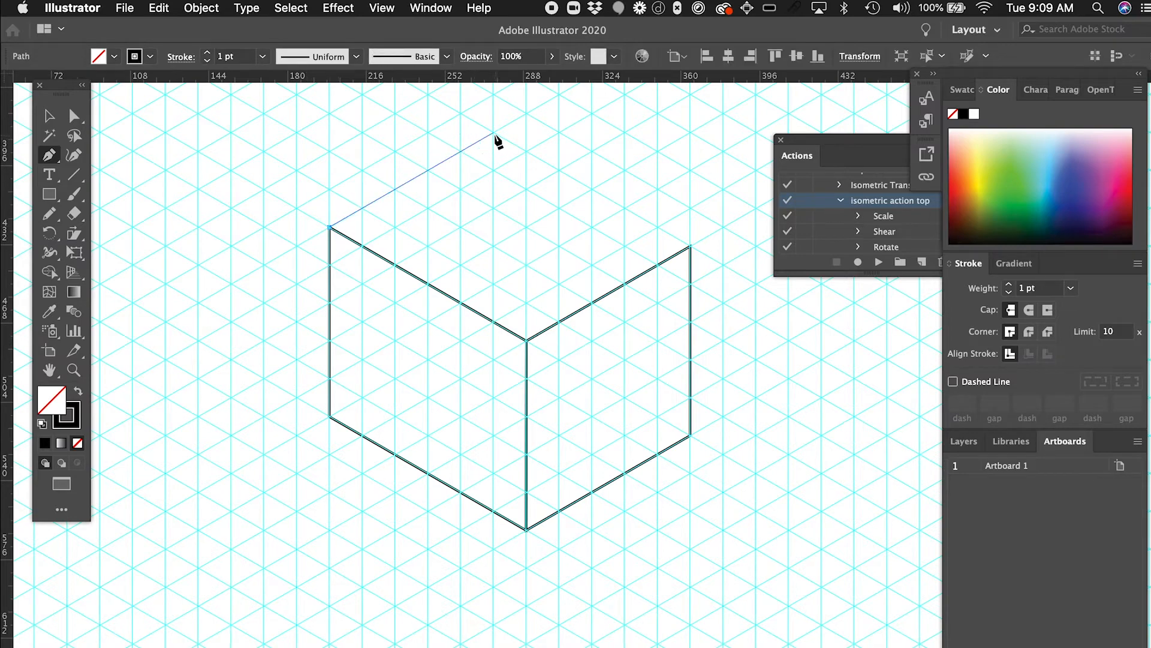
left_click(493, 133)
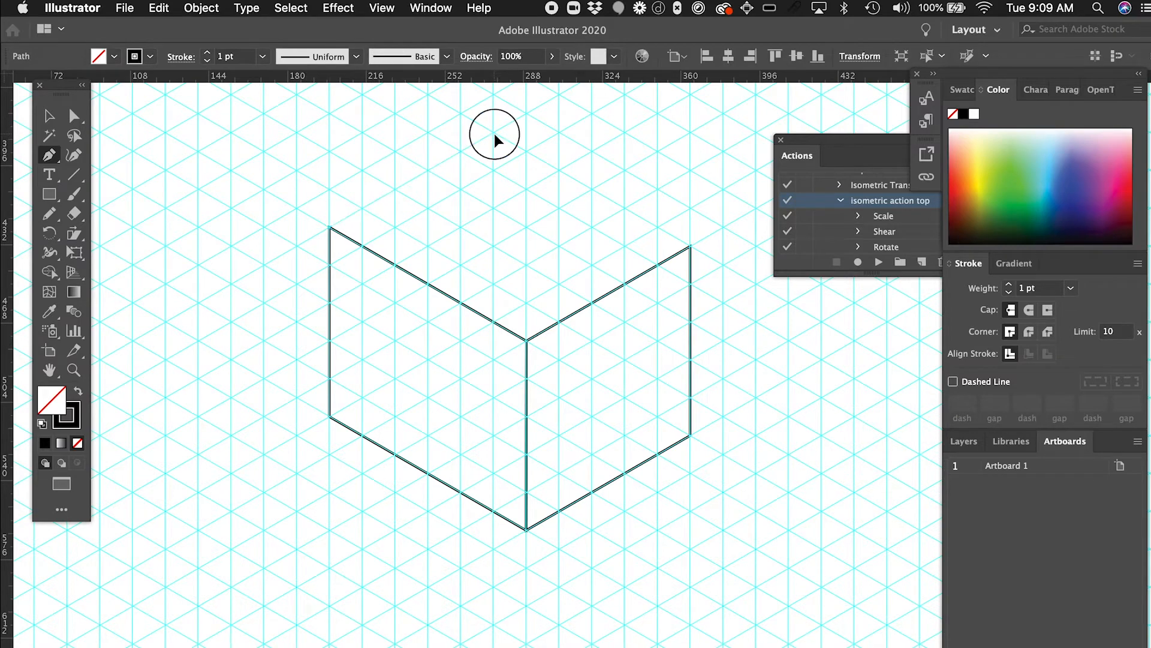
left_click(691, 246)
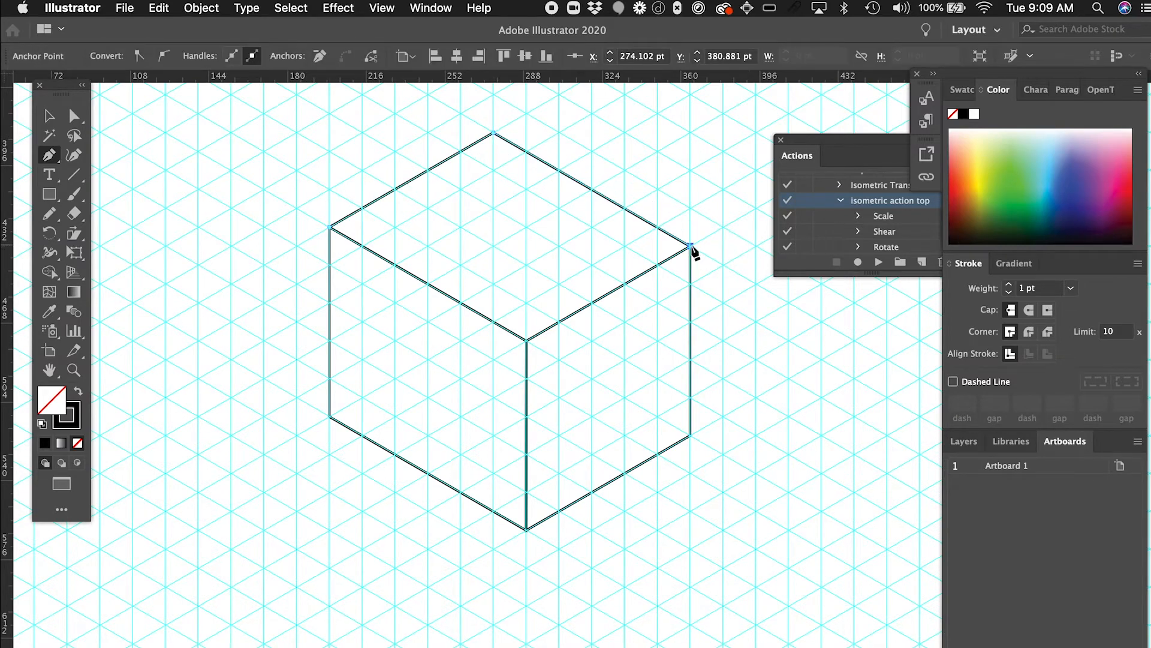
left_click(526, 340)
left_click(329, 229)
left_click(335, 158, "super")
scroll(335, 153, "down", 2)
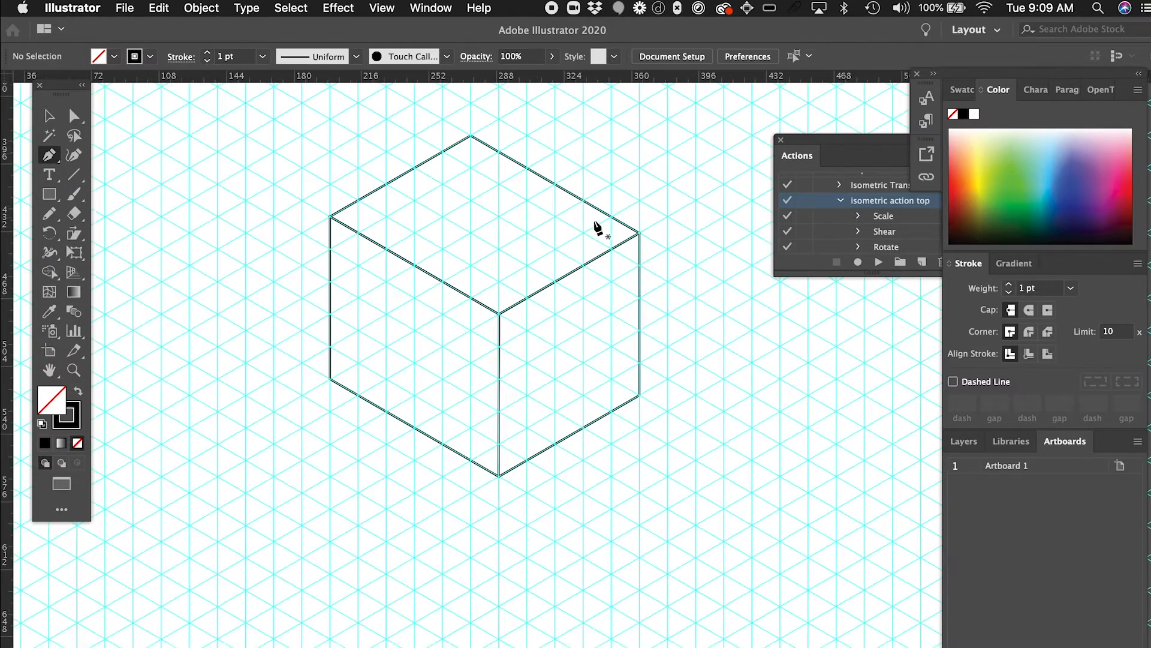
Step: Fill the top face of the box with green and deselect it
key("v")
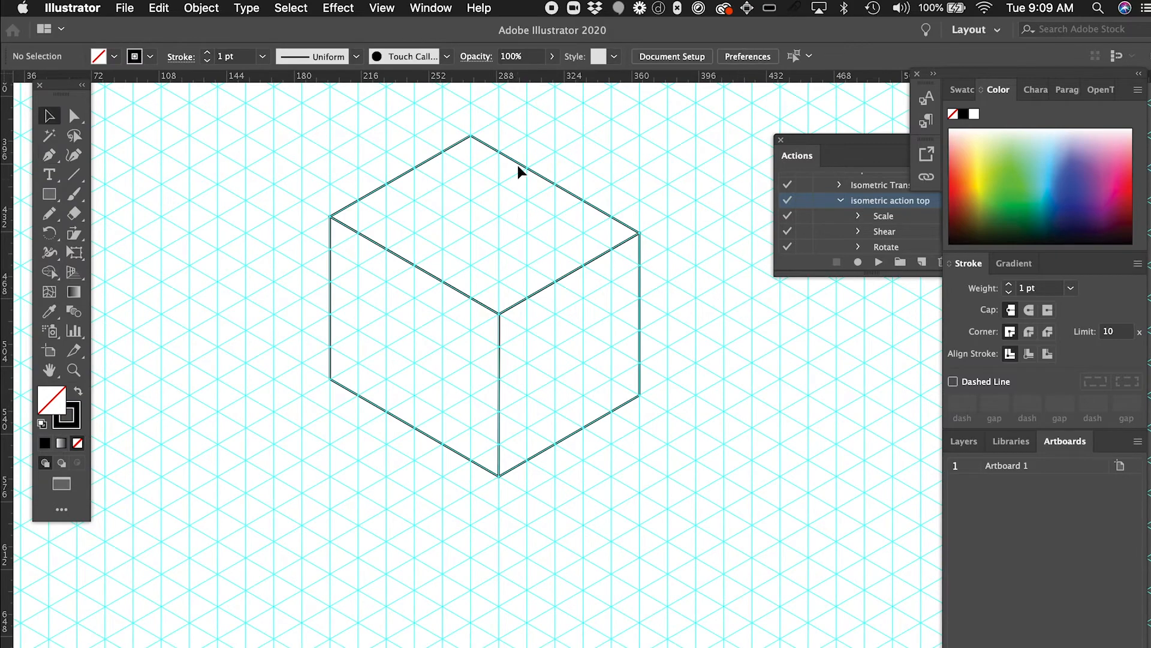
left_click(552, 198)
left_click(1020, 173)
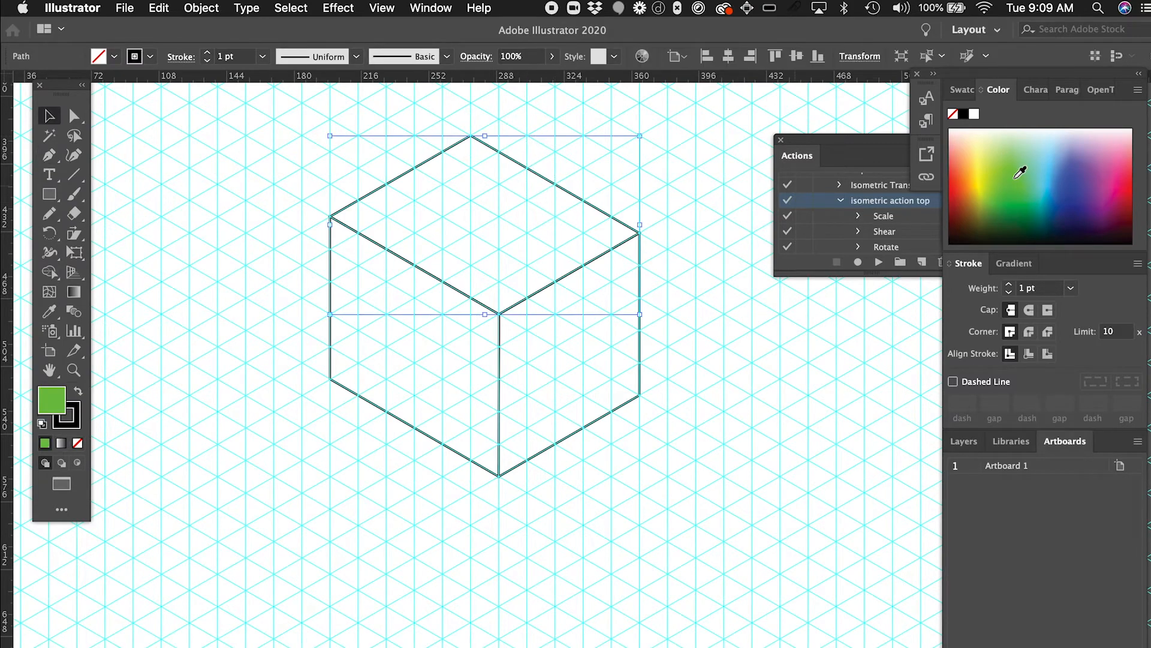
left_click(773, 395)
Step: Fill the right face of the box with pink and deselect it
left_click(621, 374)
left_click(1125, 174)
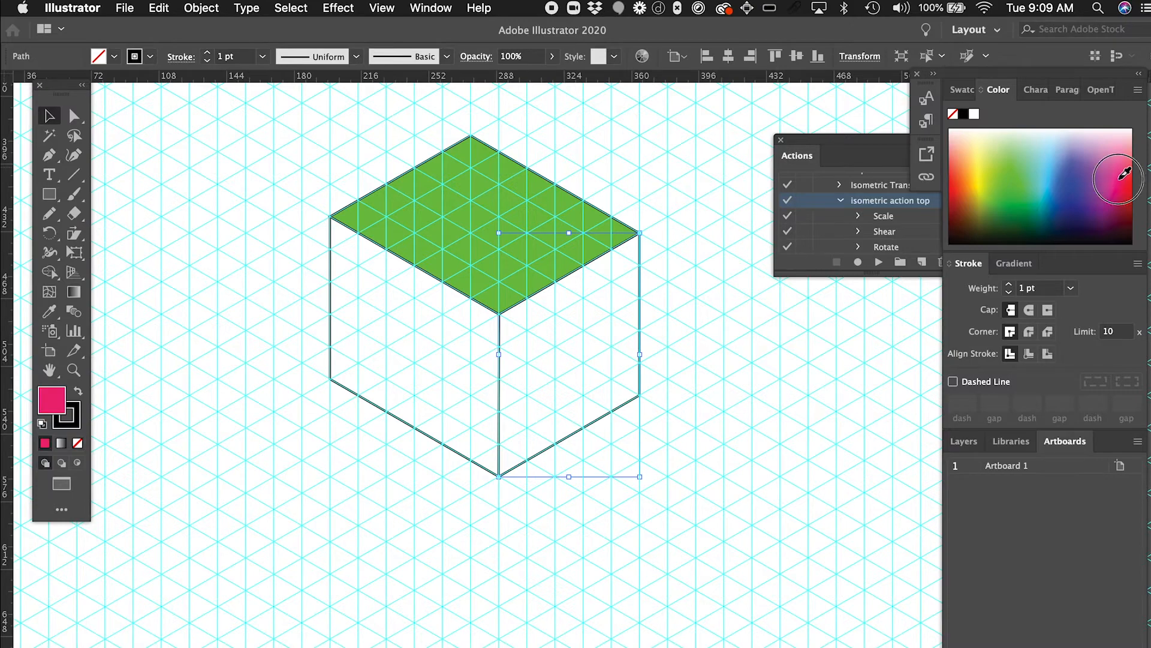
left_click(671, 351)
Step: Fill the left face of the box with yellow and deselect it
left_click(420, 392)
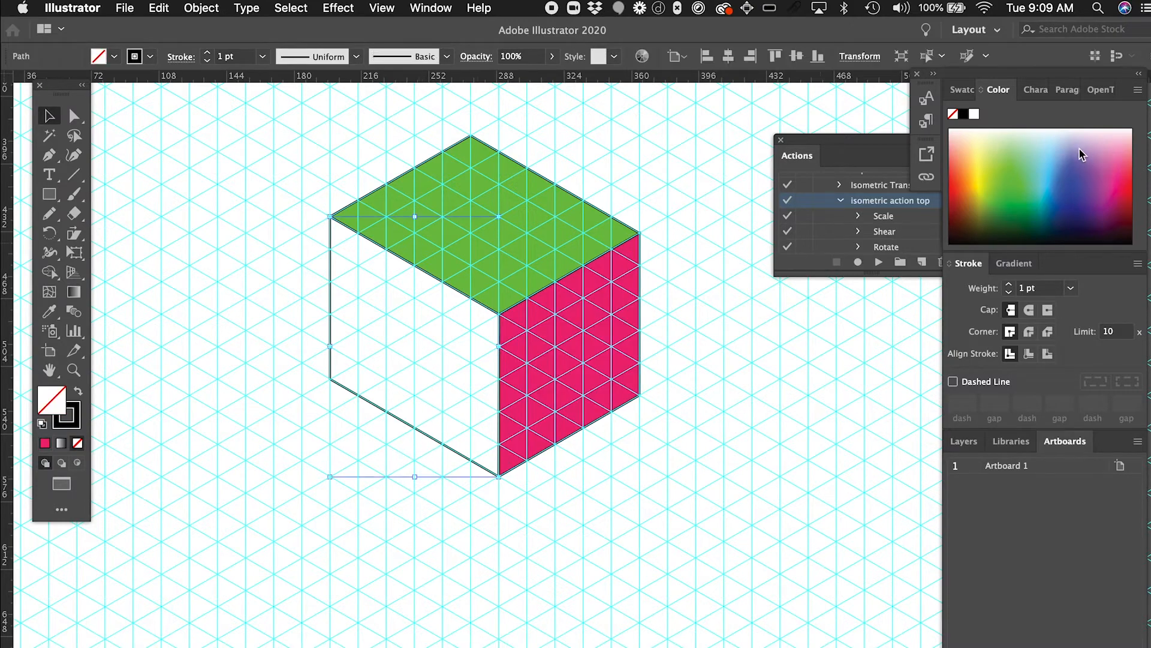
left_click(798, 488)
left_click(416, 378)
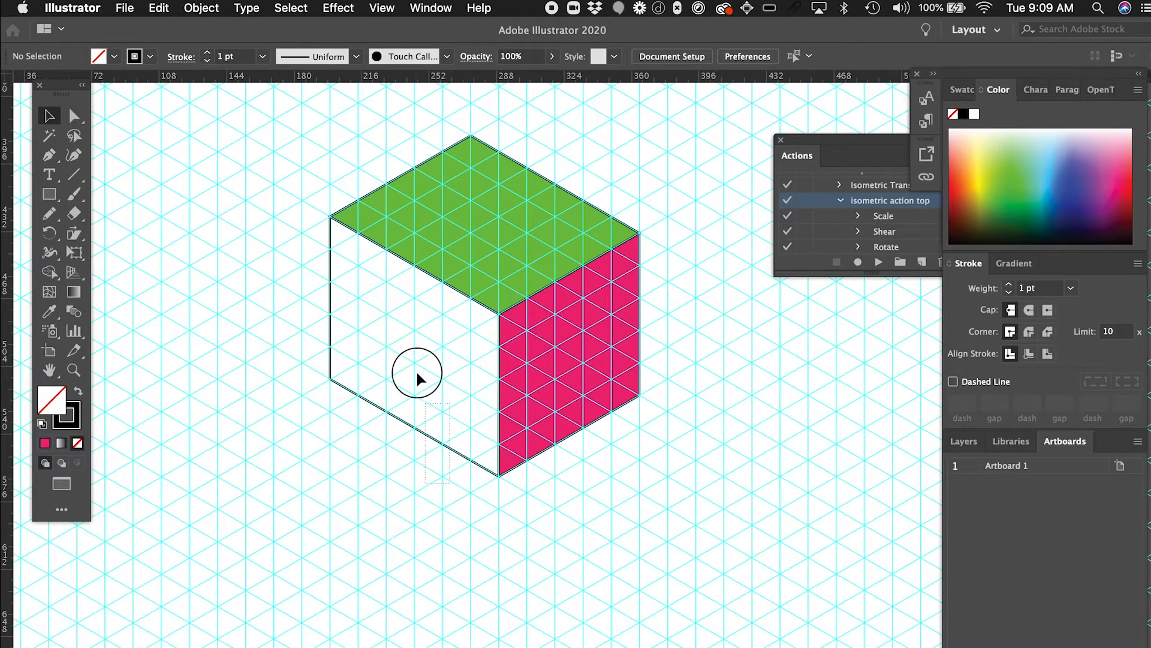
left_click(982, 154)
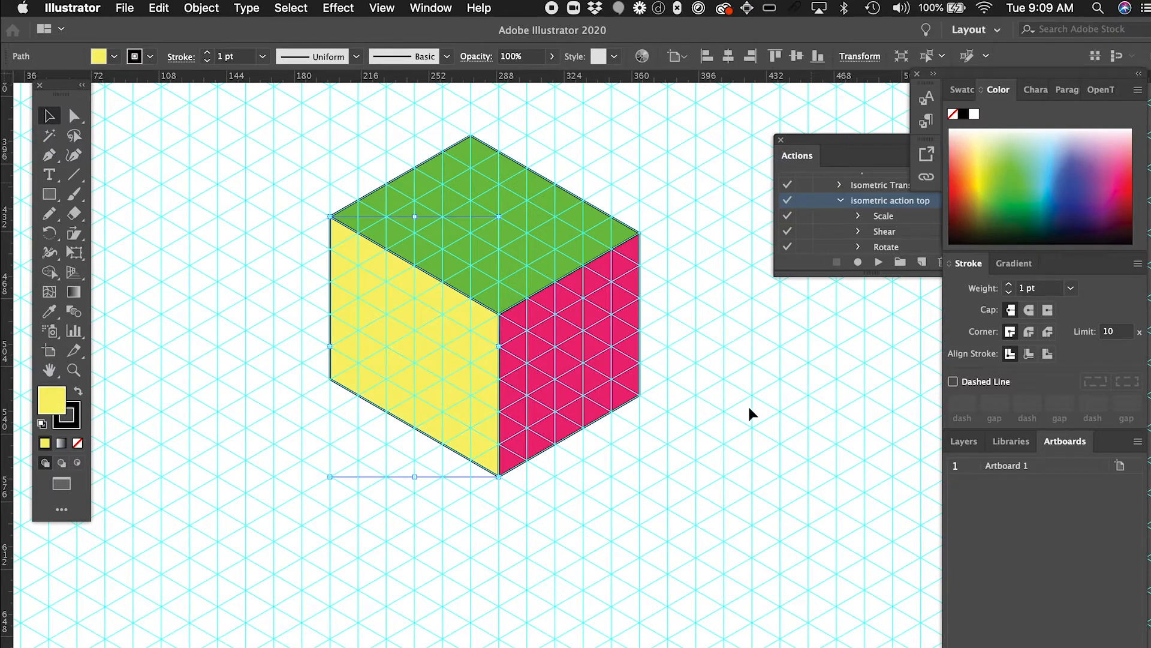
left_click(649, 464)
Step: Hide the isometric guides so only the coloured box remains on the artboard
key("super+apostrophe")
scroll(572, 323, "up", 1)
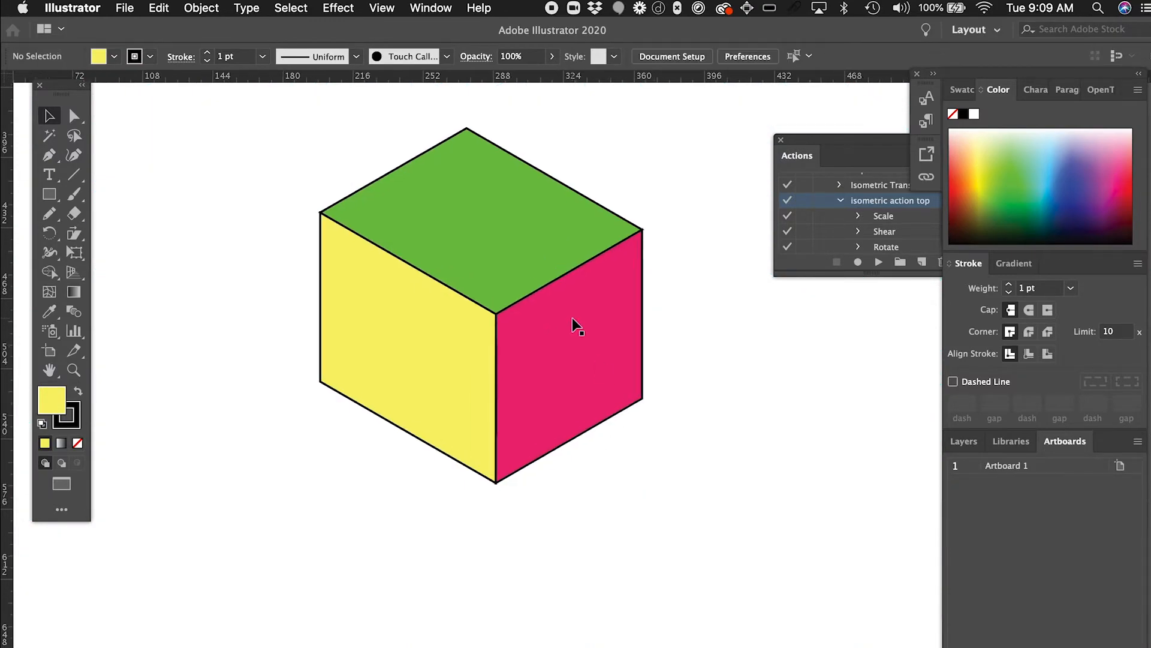
scroll(572, 318, "up", 6)
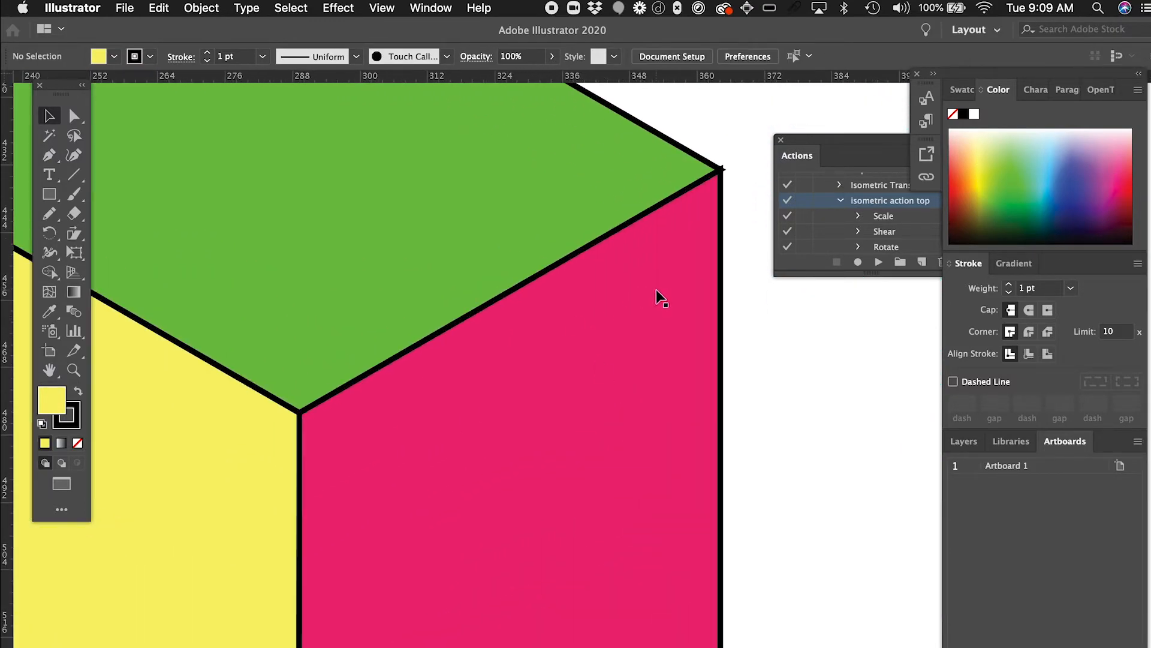
Step: Select the box's faces, try the bevel join on their strokes, and settle on a round join
scroll(656, 289, "up", 3)
left_click_drag(701, 307, 661, 289)
left_click(674, 271, "shift")
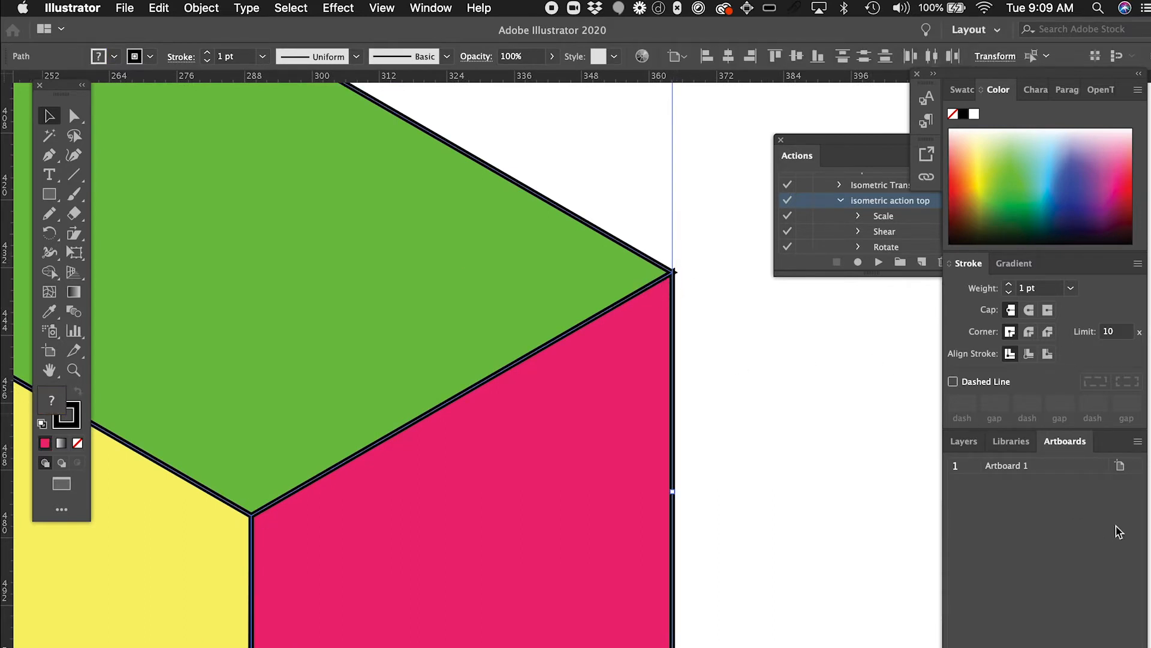
left_click(1028, 333)
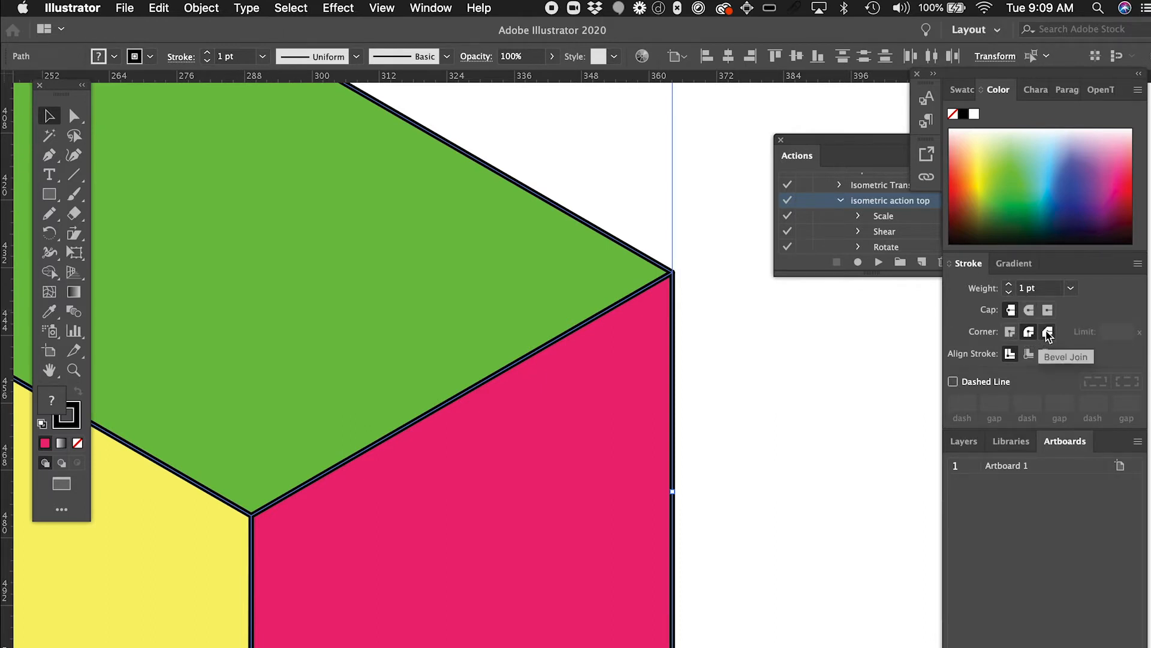
left_click(1047, 333)
left_click(1029, 333)
Step: Set the stroke weight of the box's faces to 4 pt and deselect them
left_click(1010, 284)
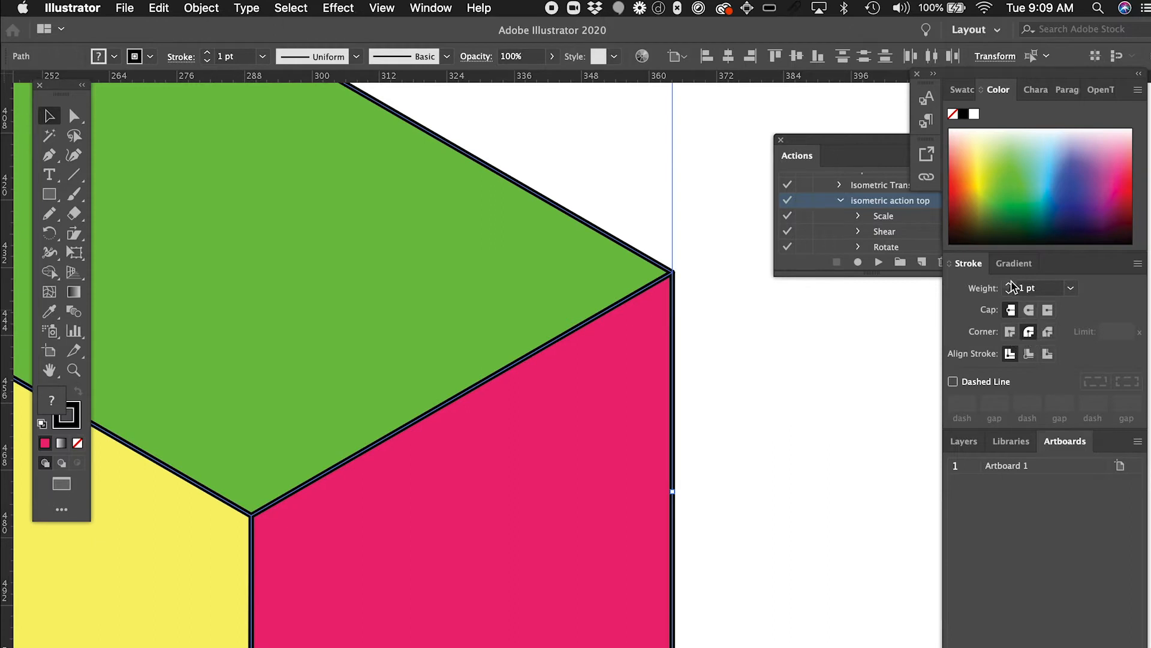
left_click(1010, 285)
left_click(1010, 284)
left_click(1010, 284)
left_click(1010, 294)
left_click(790, 420)
key("super+0")
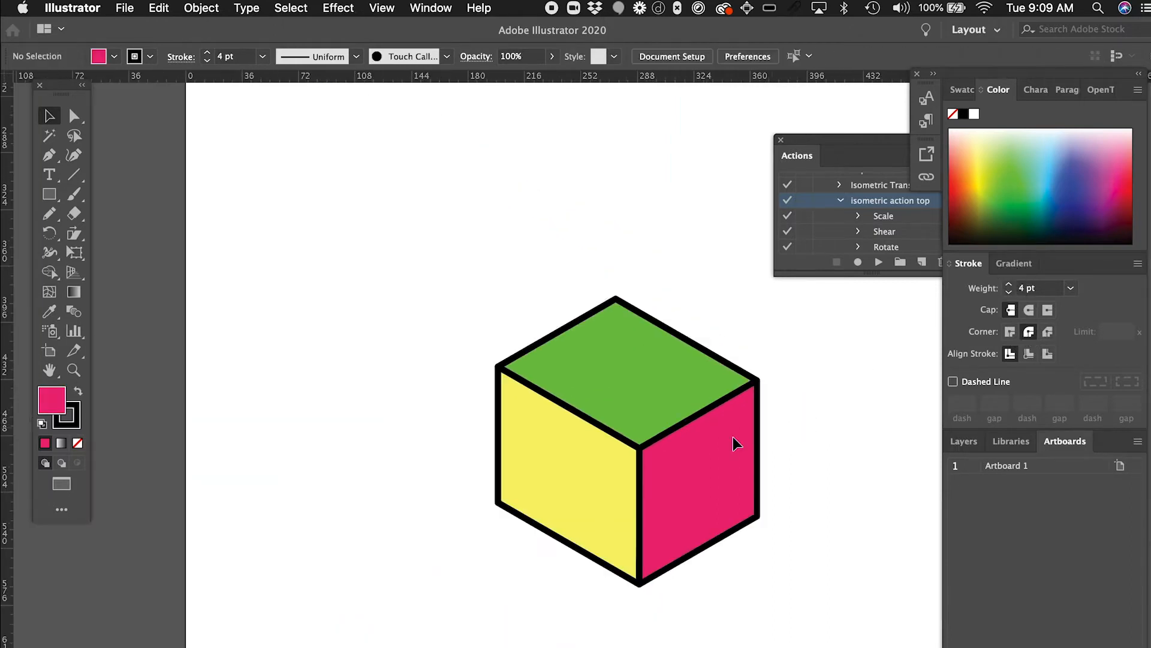
Step: Remove the stroke from all three faces of the box and deselect them
left_click_drag(488, 319, 828, 643)
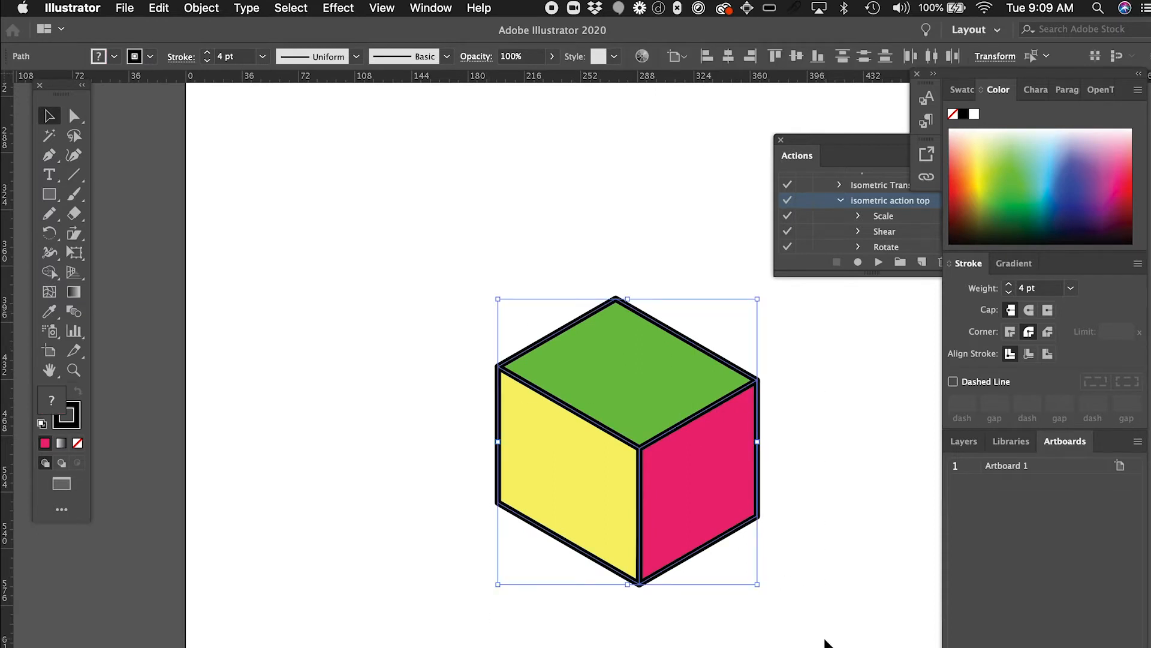
key("x")
key("slash")
key("super+shift+a")
Step: Examine the strokeless box from closer and farther away, with the isometric guides toggled on and off
scroll(735, 453, "up", 3)
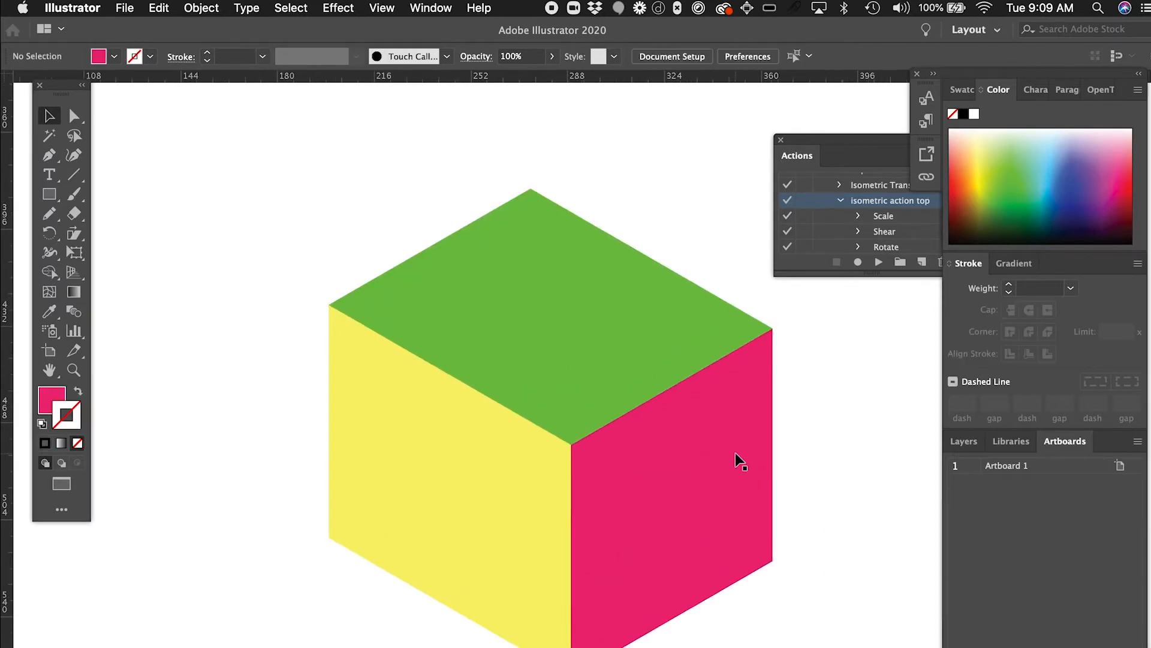
scroll(575, 431, "down", 2)
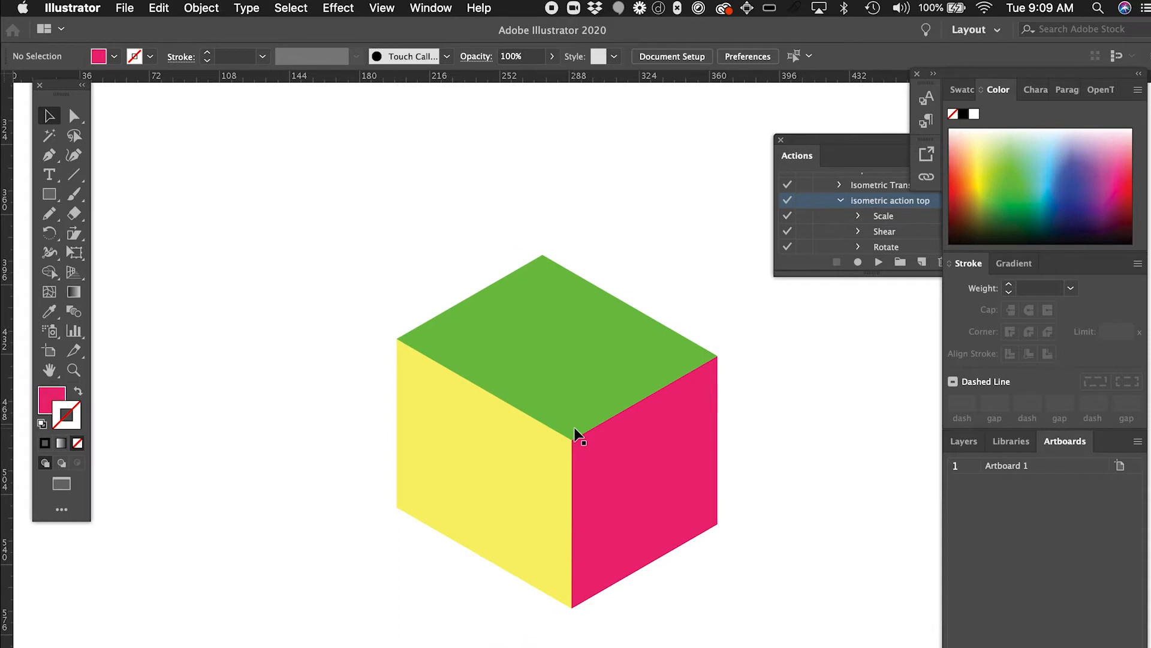
scroll(575, 427, "down", 3)
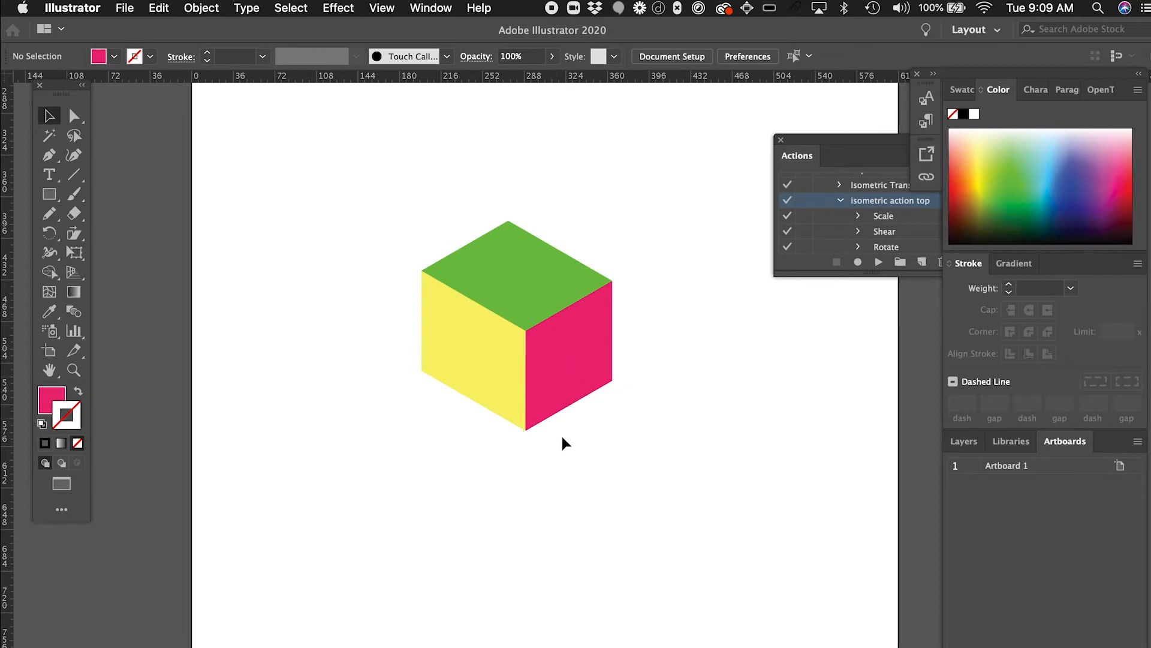
scroll(592, 405, "up", 2)
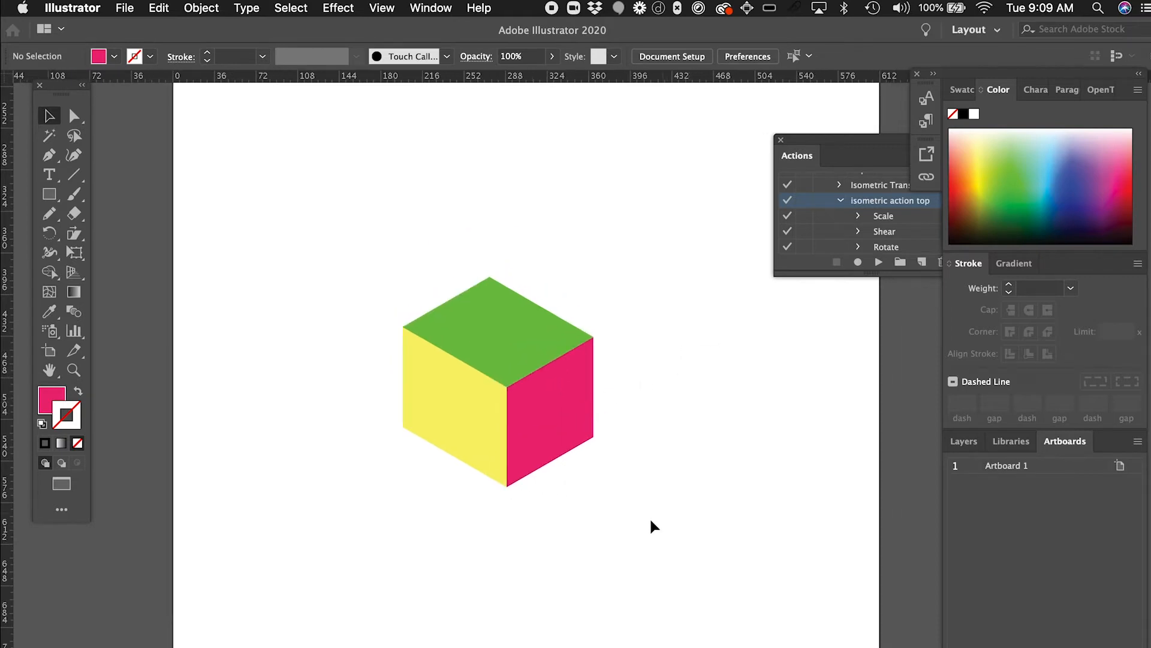
scroll(617, 516, "up", 2)
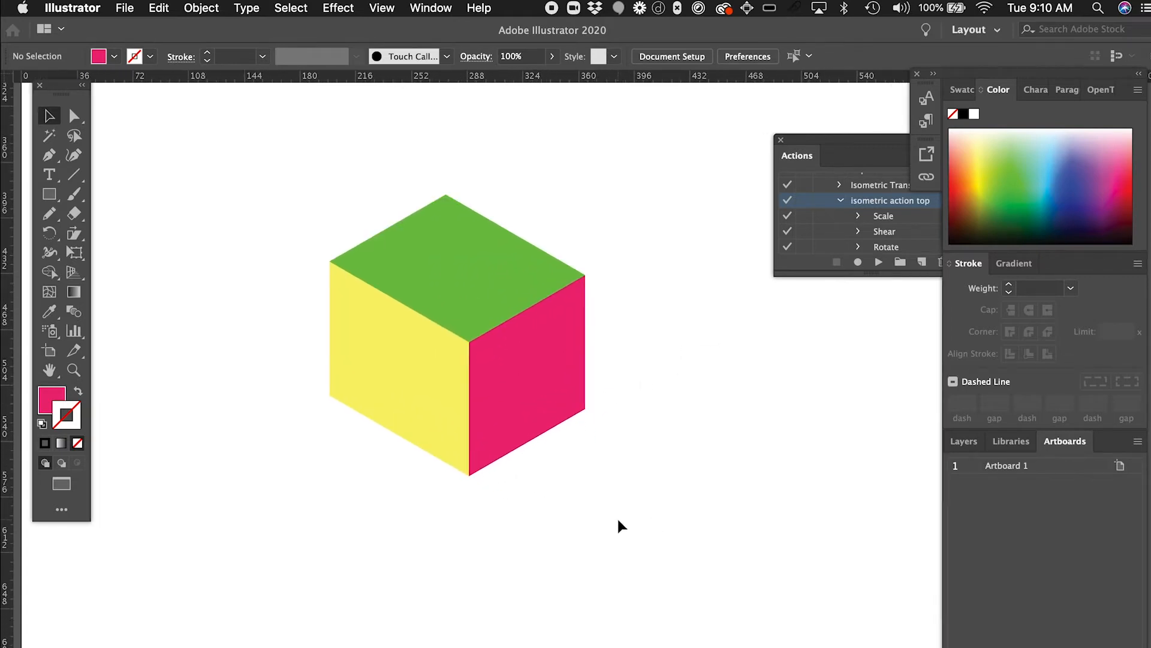
key("super+semicolon")
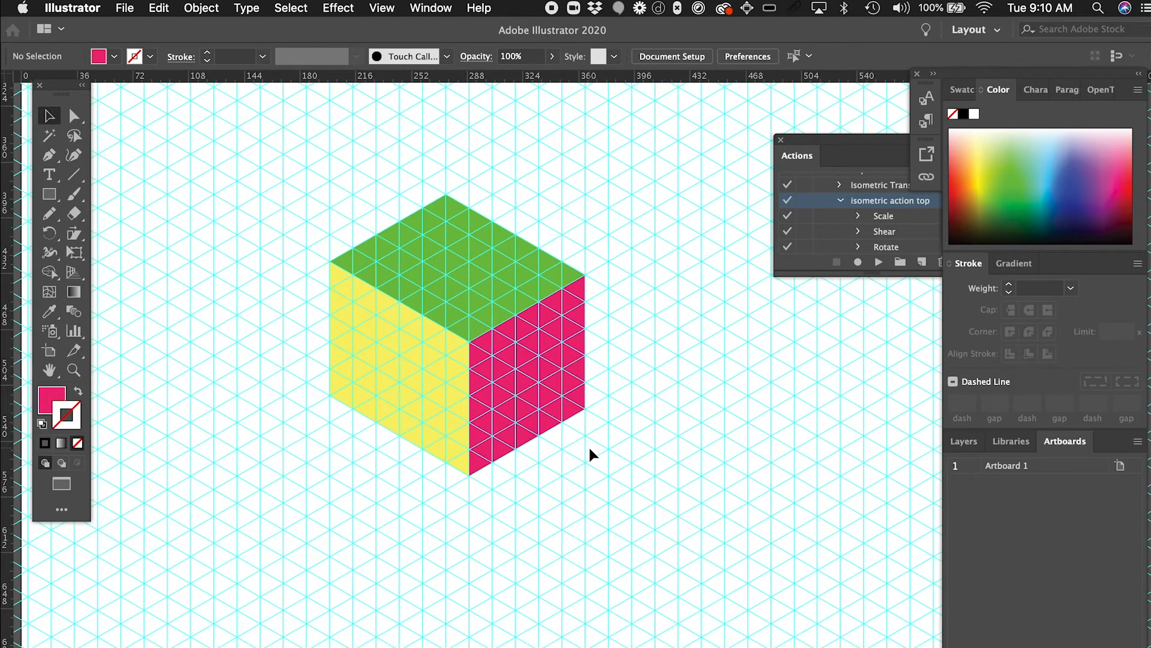
key("super+semicolon")
key("super+semicolon")
key("super+semicolon")
key("super+semicolon")
key("super+semicolon")
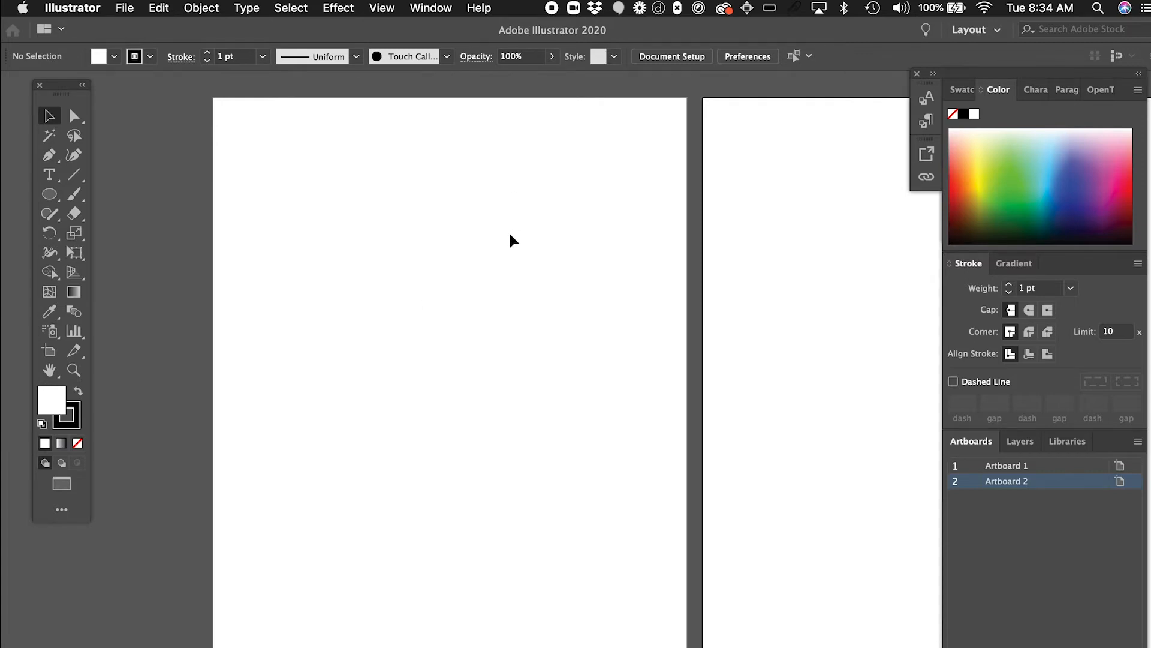
Step: Draw a square on Artboard 1 with the Rectangle tool and deselect it
scroll(510, 233, "down", 2)
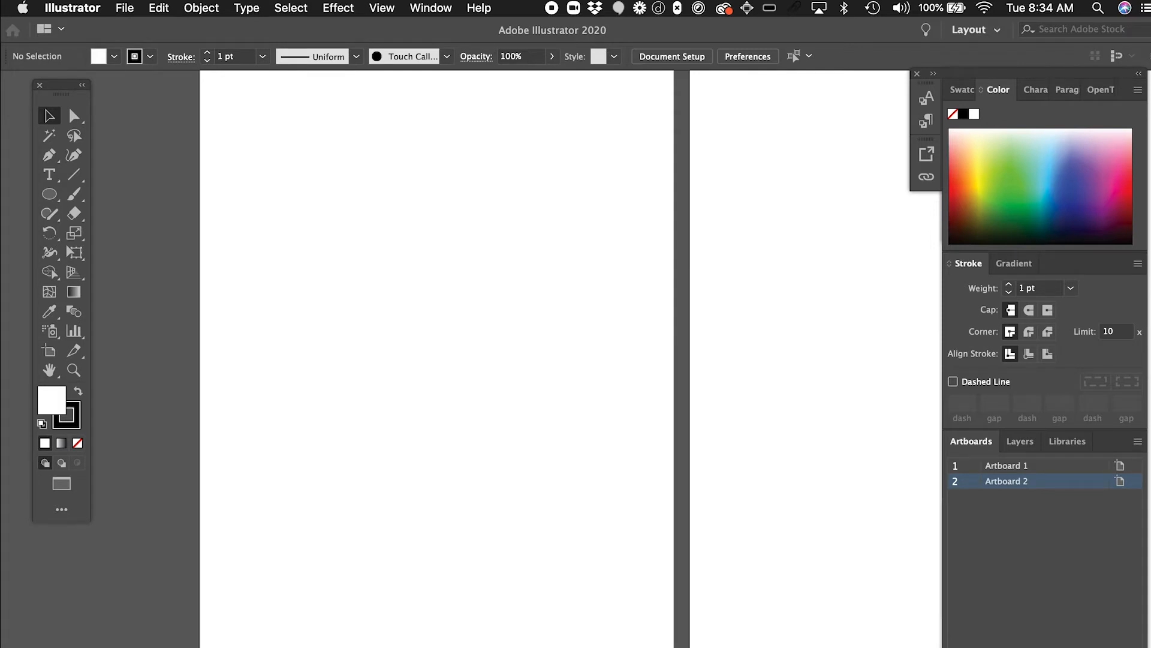
left_click(354, 355)
key("m")
left_click_drag(353, 256, 452, 353)
left_click(511, 330, "super")
scroll(462, 294, "up", 3)
scroll(461, 294, "left", 3)
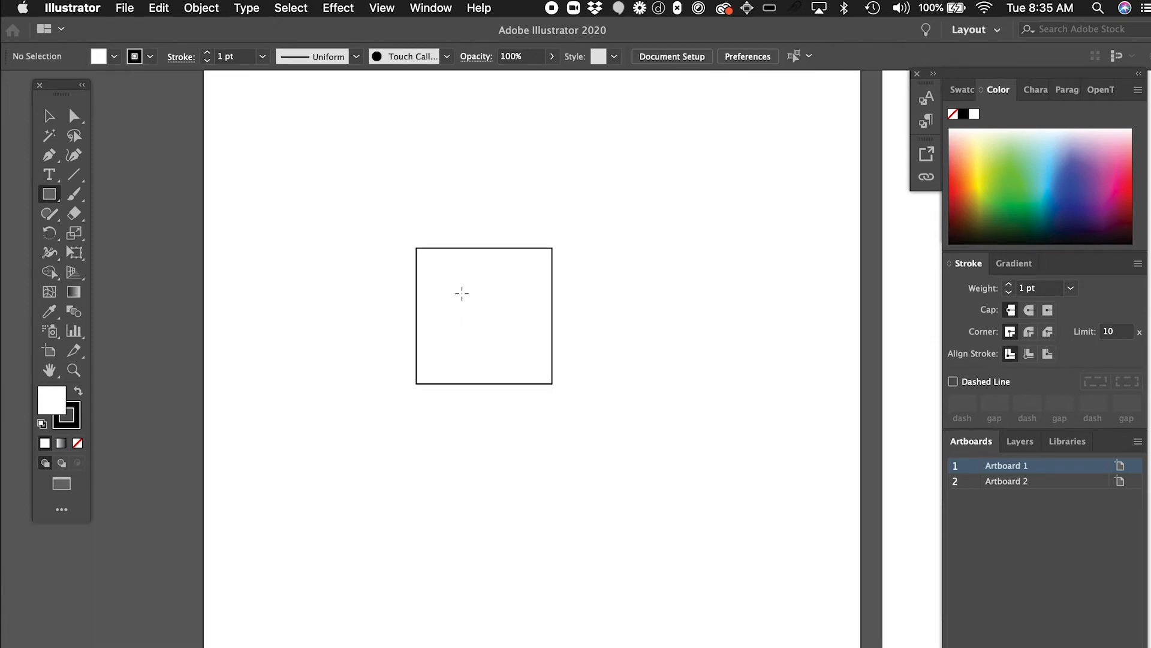
Step: Nudge the square slightly to the right in four increments and deselect it
key("v")
left_click(531, 325)
key("Right")
key("Right")
key("Right")
key("Right")
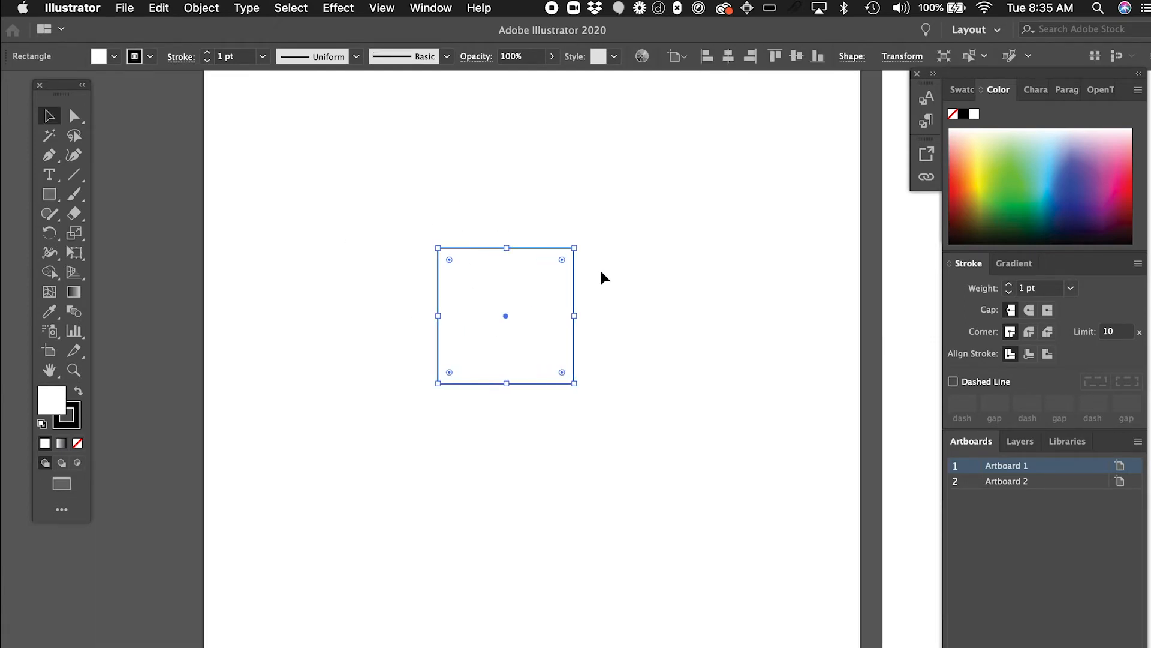
left_click(696, 158)
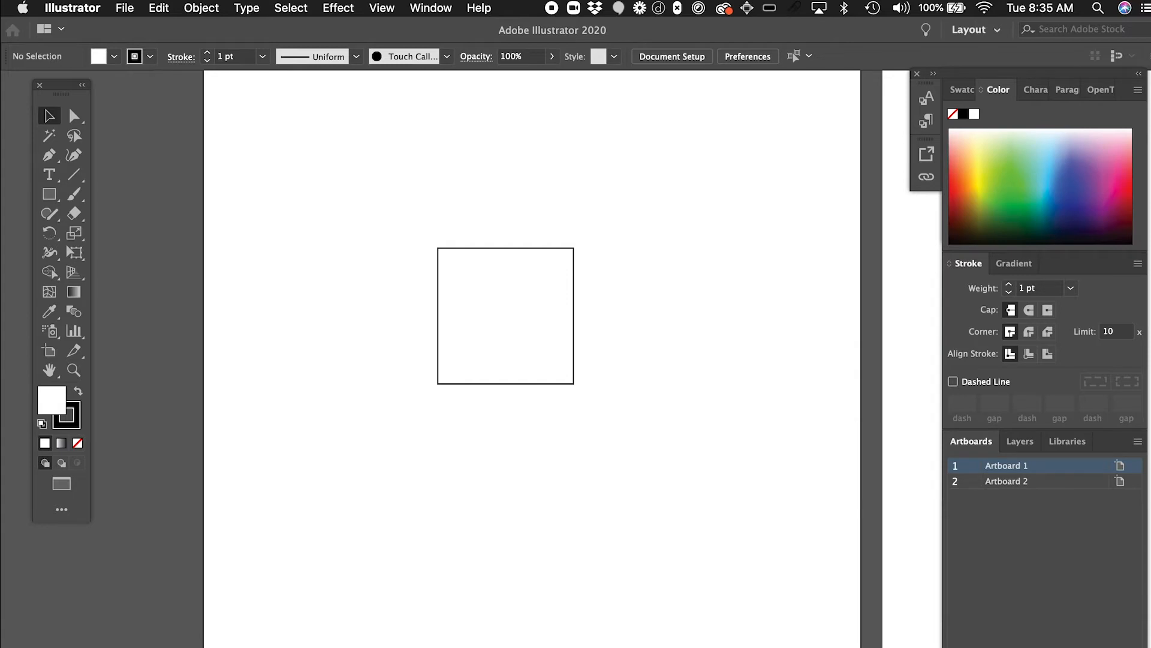
scroll(520, 261, "down", 3)
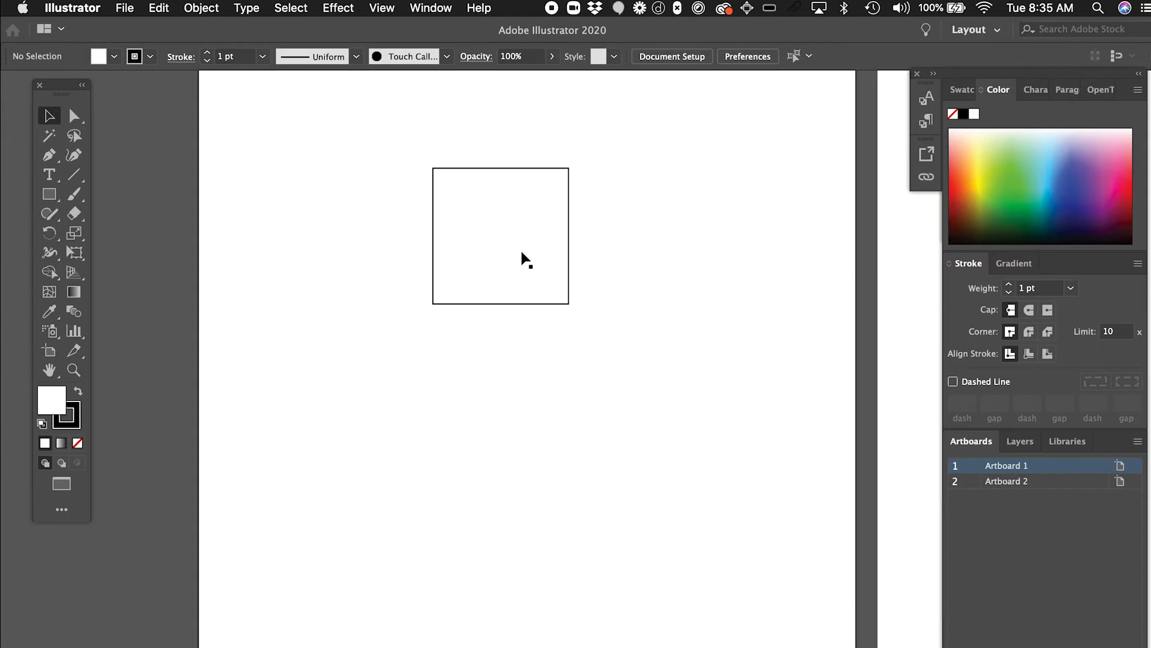
key("Tab")
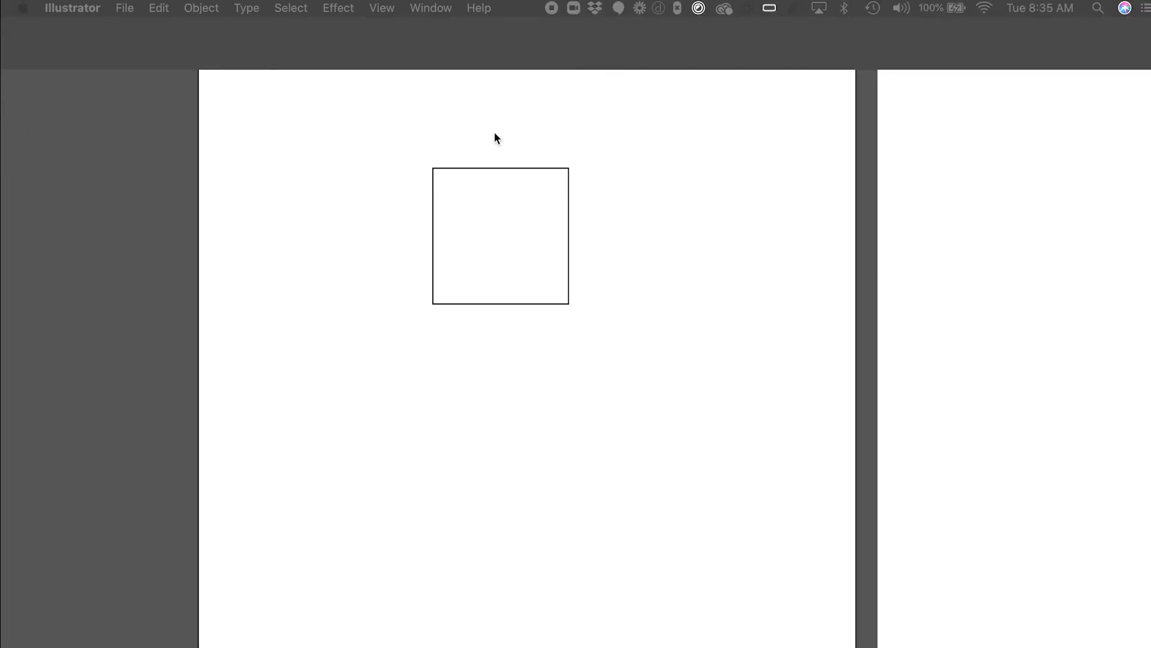
key("Tab")
Step: Scale the square non-uniformly, keeping 100% horizontal and setting 86.602% vertical, and deselect it
left_click(568, 198)
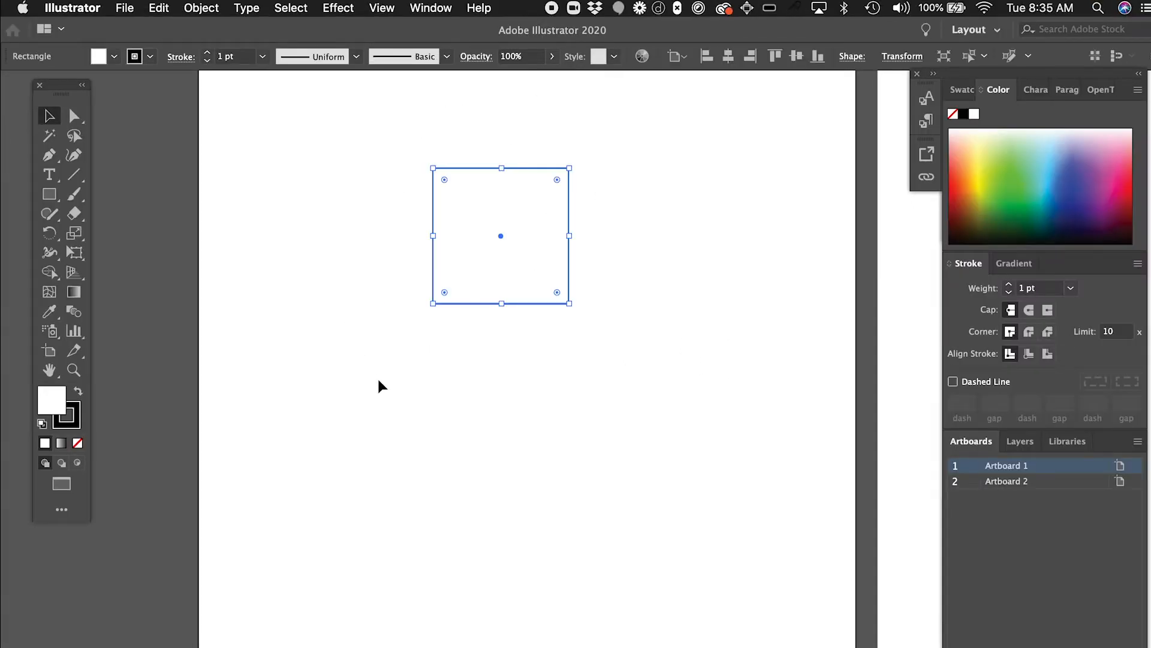
key("s")
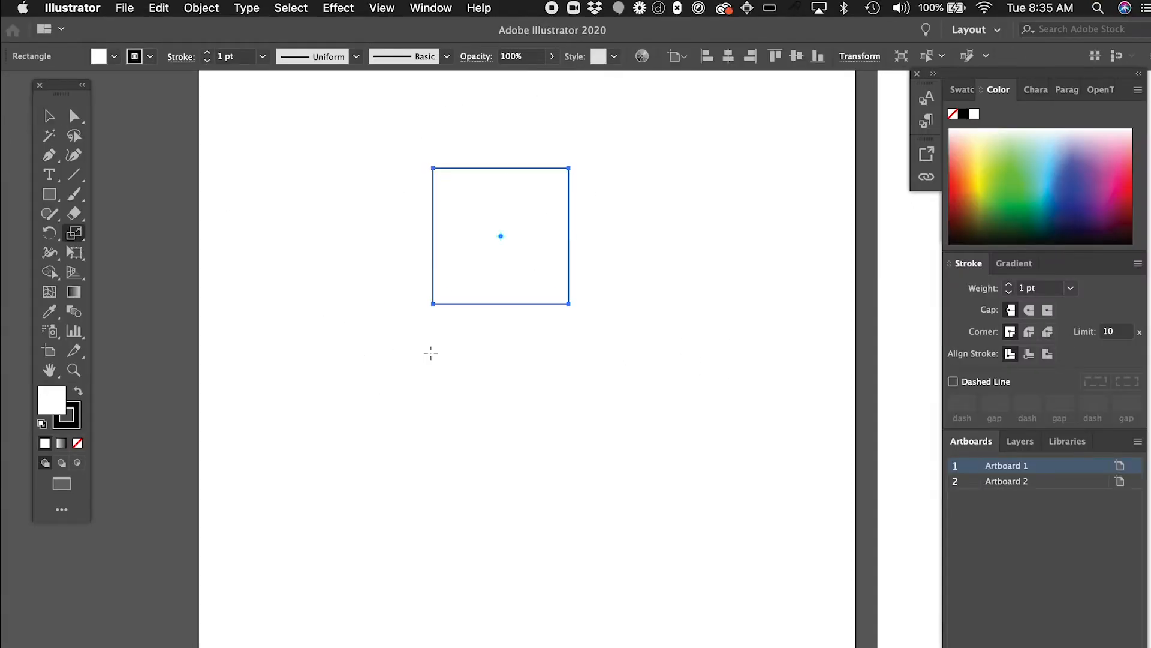
double_click(74, 235)
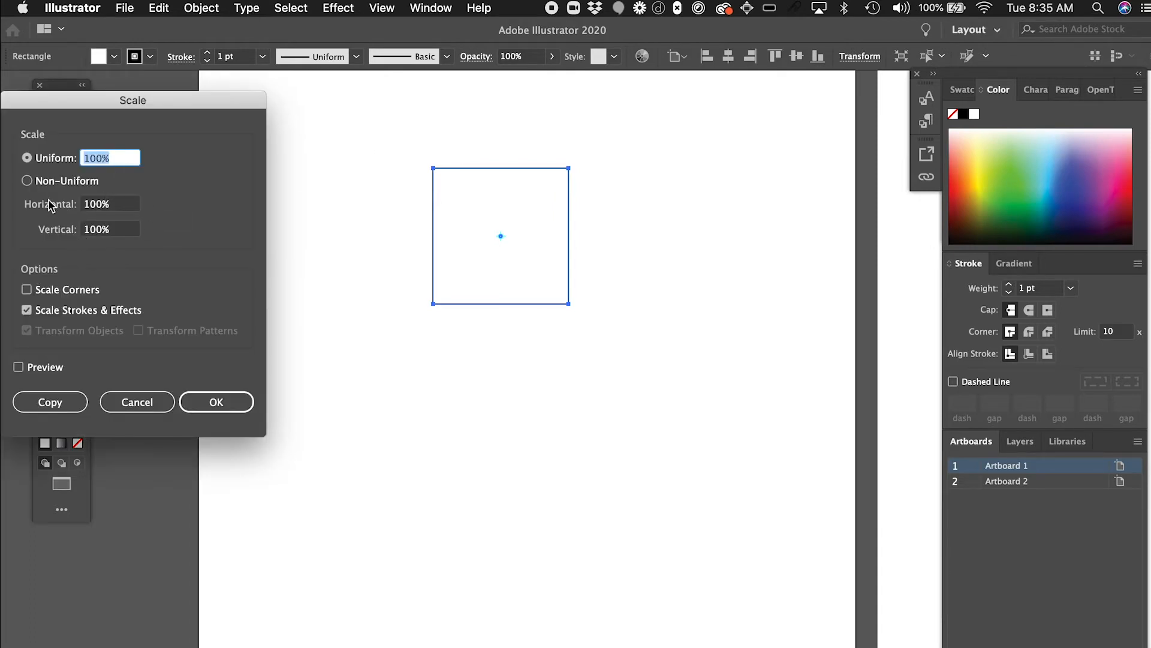
left_click(29, 181)
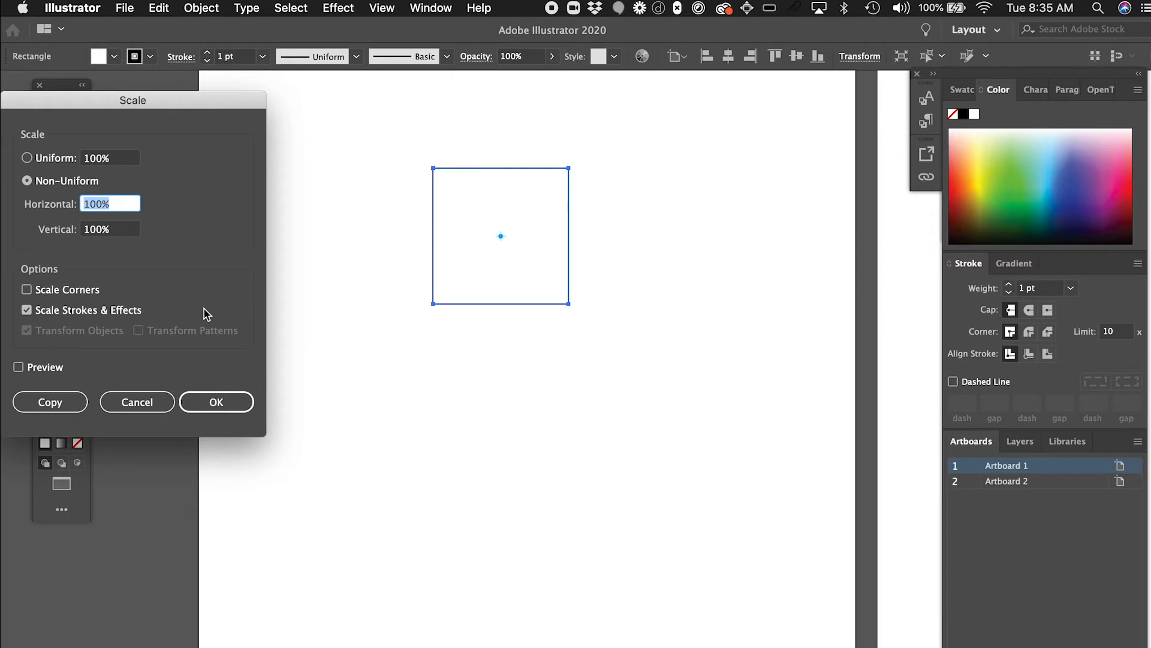
key("Tab")
type("8")
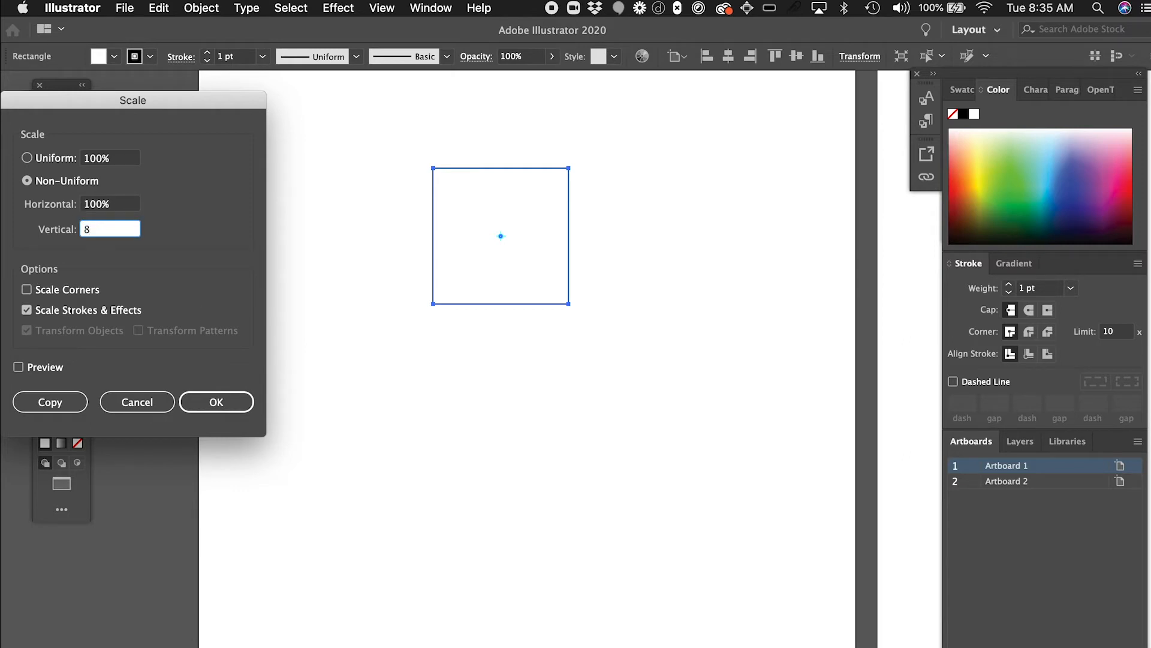
type("6.602")
key("Return")
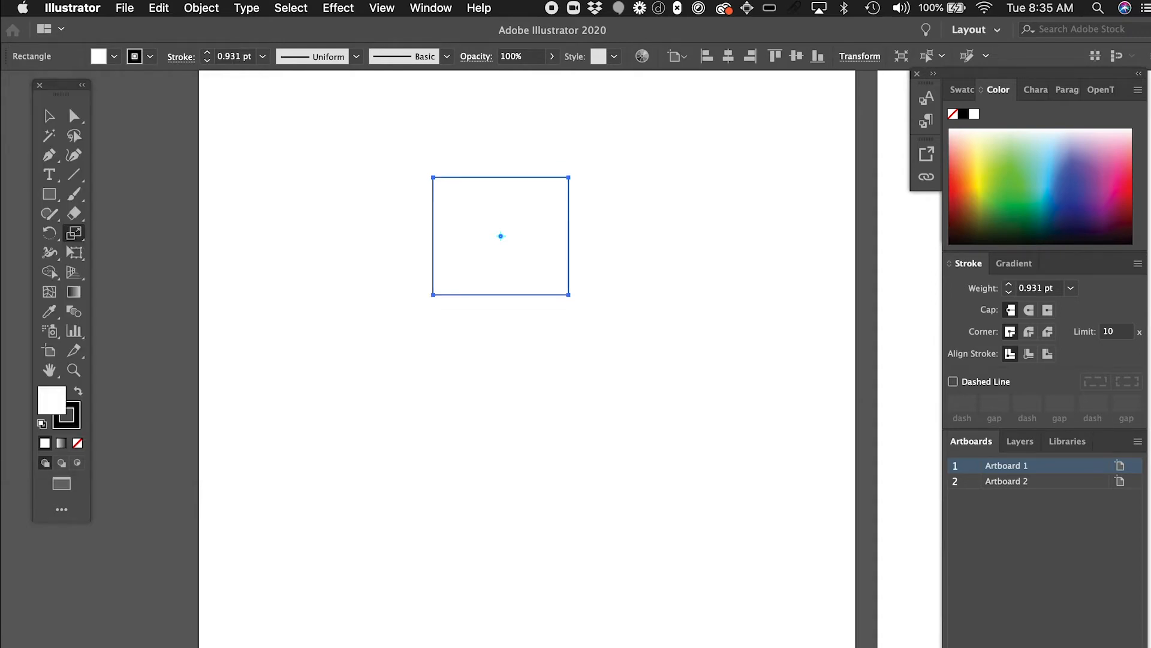
left_click(566, 358, "super")
Step: Shear the scaled rectangle by 30° along the horizontal axis and deselect it
key("v")
left_click_drag(389, 155, 552, 232)
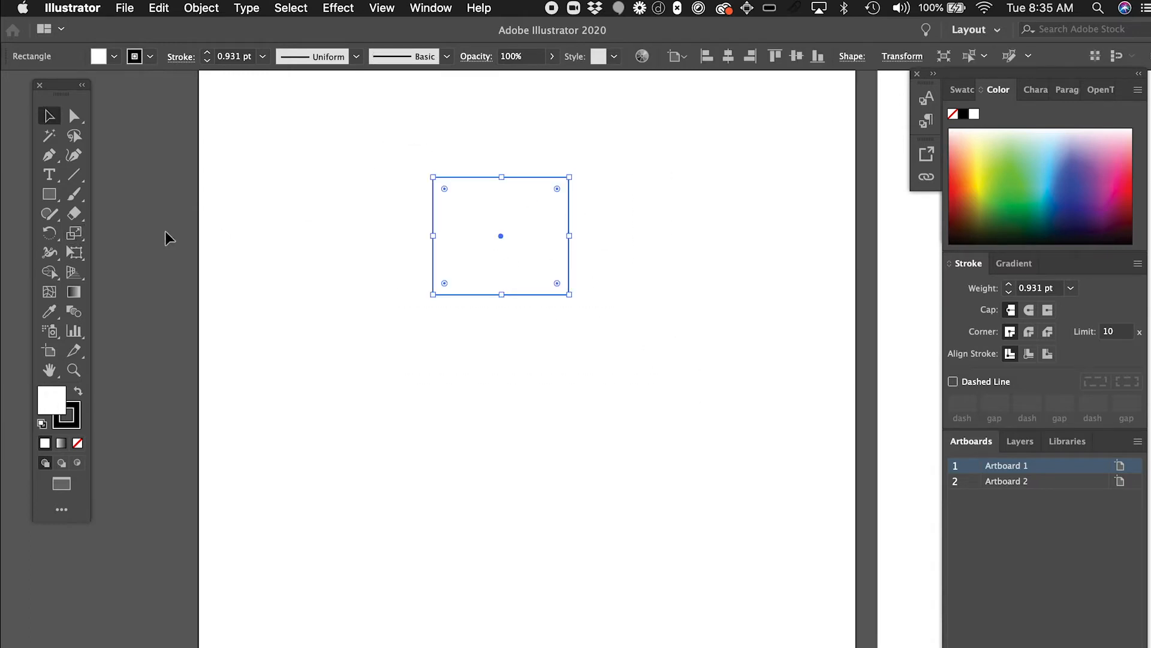
left_click(80, 238)
left_click_drag(81, 243, 147, 252)
double_click(77, 235)
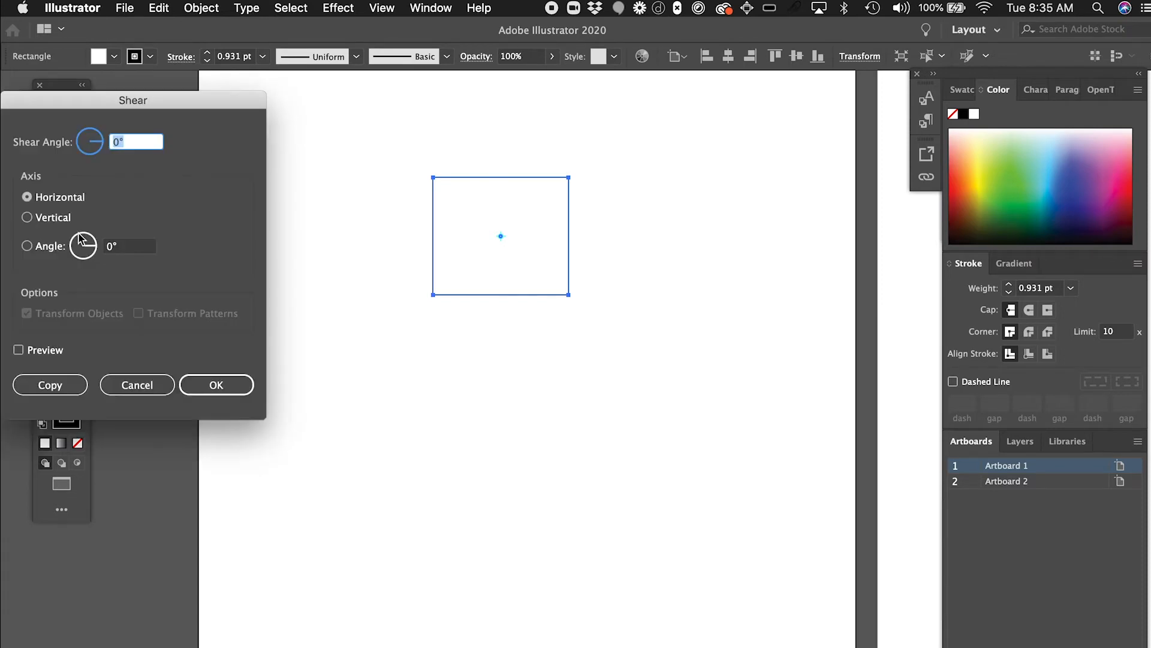
type("3")
key("Return")
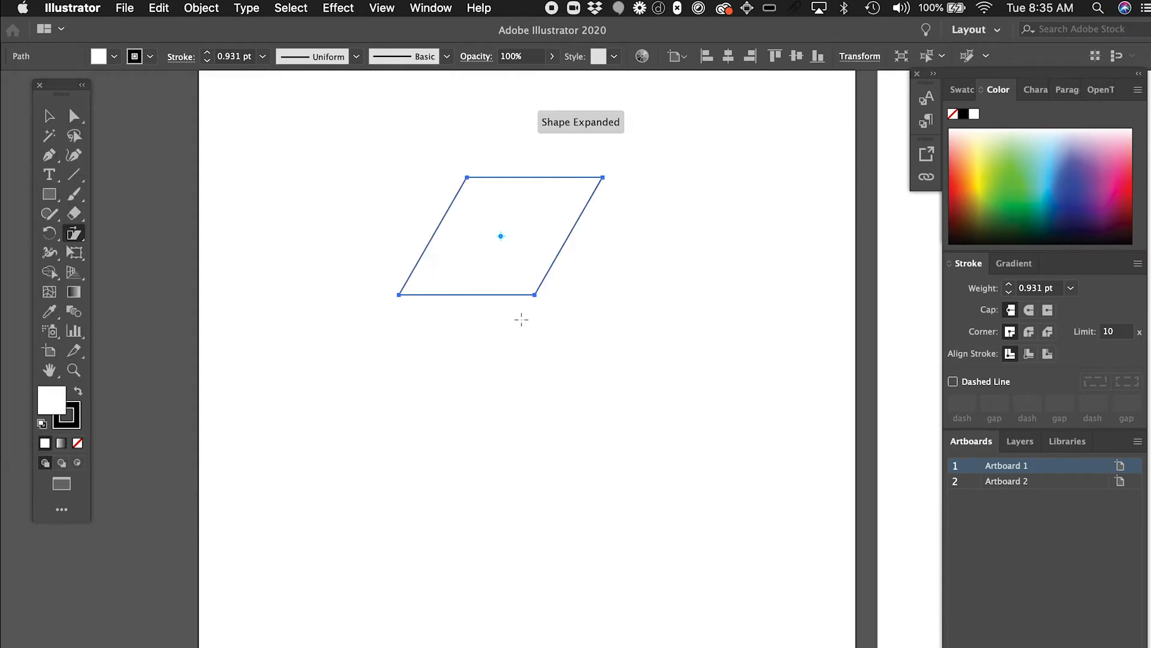
key("super+shift+a")
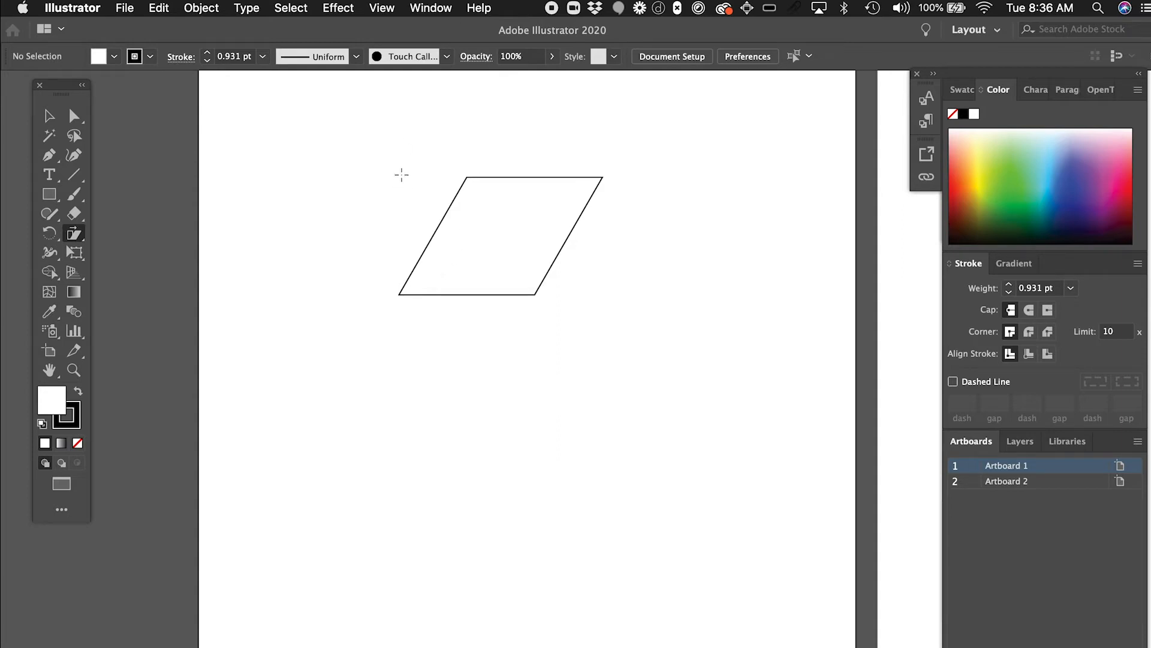
Step: Rotate the sheared parallelogram by -30° so it forms an isometric top face, and deselect it
key("v")
left_click_drag(398, 174, 514, 304)
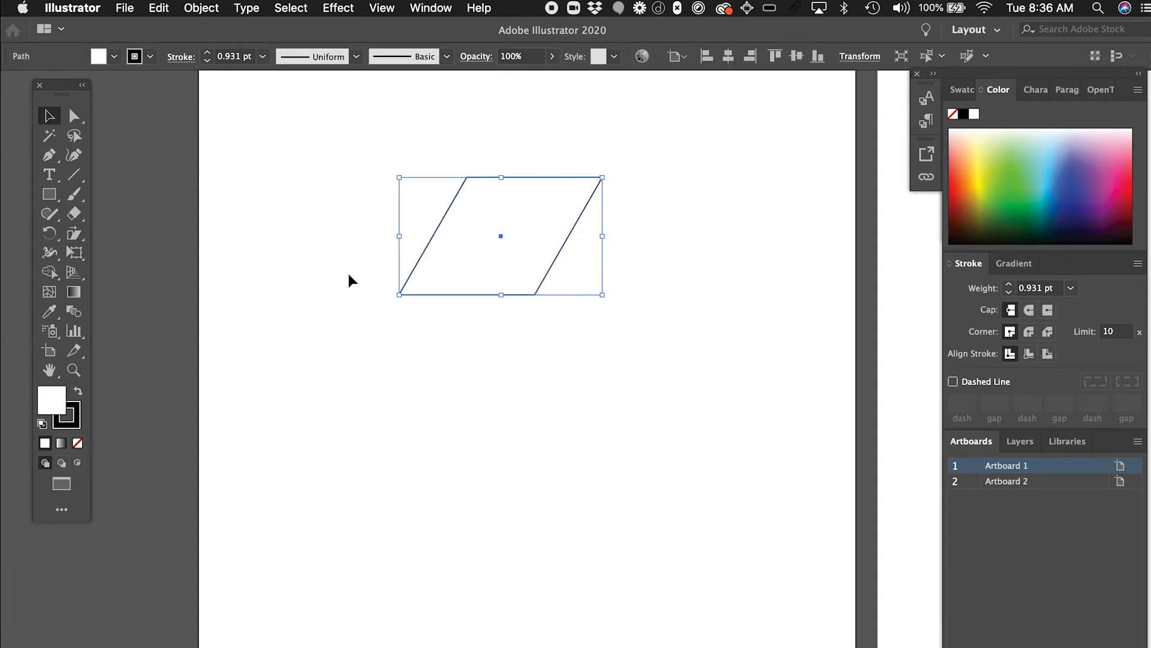
key("r")
double_click(53, 234)
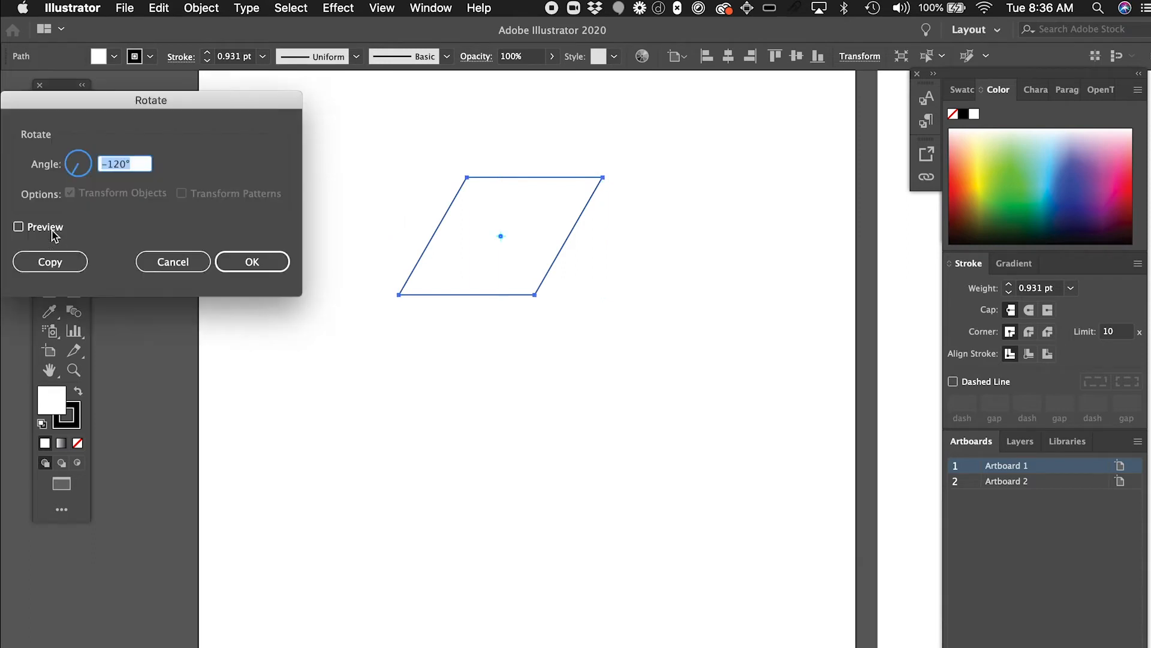
type("-309")
key("Return")
left_click(588, 389, "super")
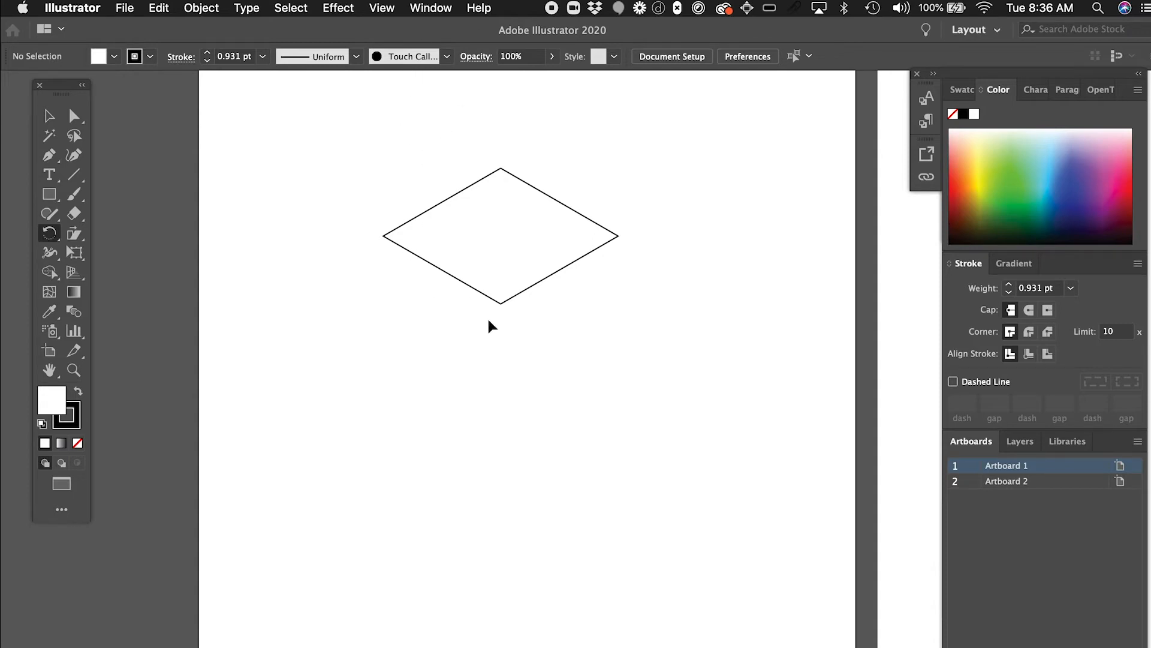
Step: Undo the last rotation, shear and scaling to restore the original square, and deselect it
scroll(563, 309, "down", 2)
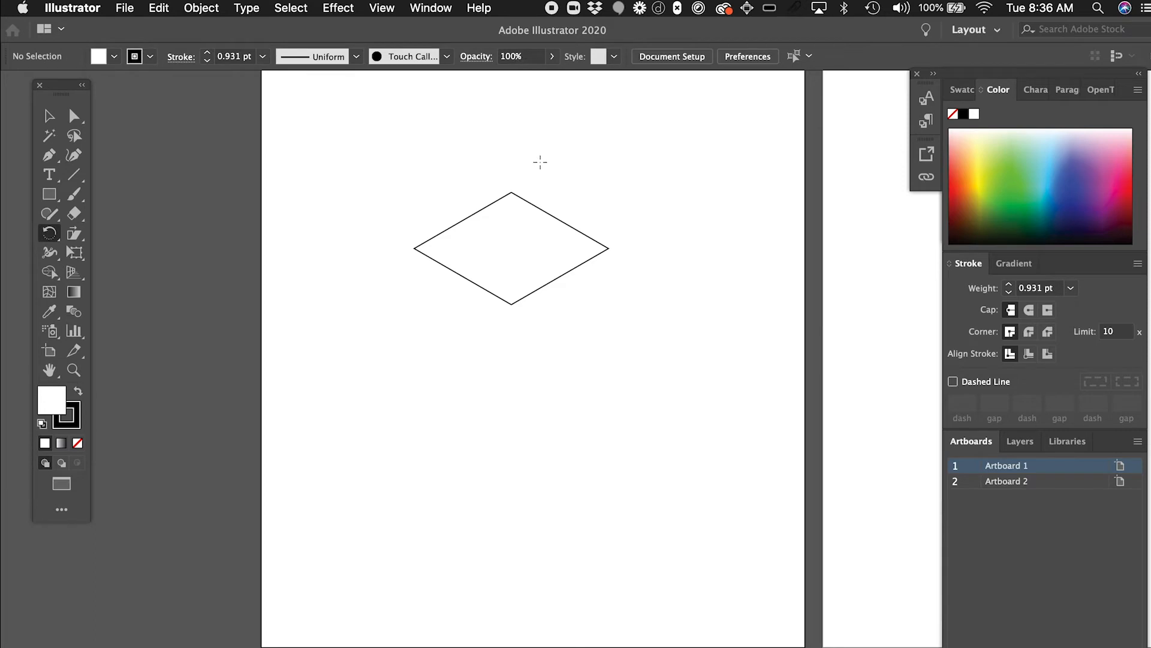
key("super+z")
key("super+z")
key("super+z")
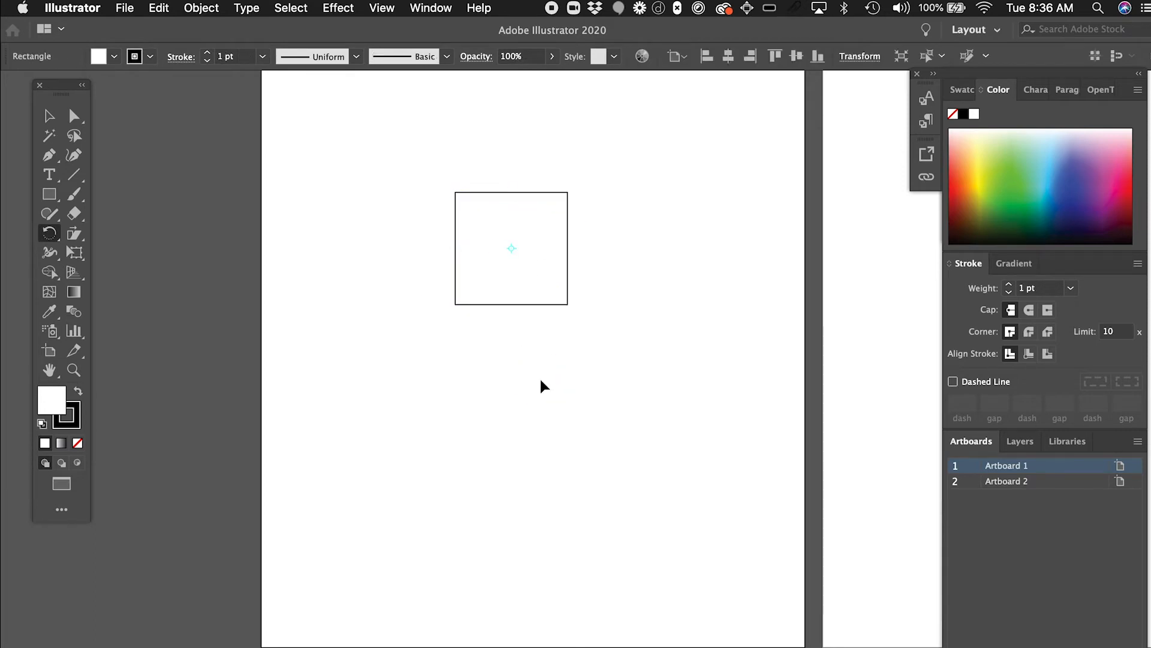
key("super+shift+a")
Step: Duplicate the square twice in a horizontal row beside the original and deselect the copies
key("v")
left_click_drag(569, 288, 835, 287)
left_click(659, 161)
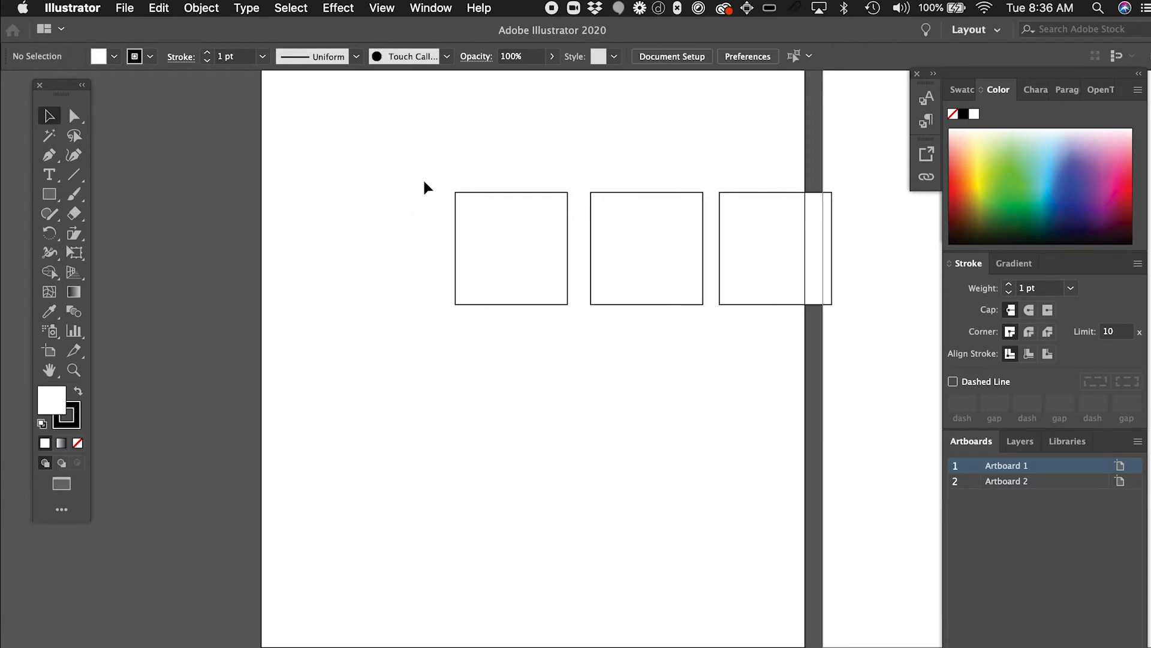
Step: Create a 126 by 126 pt square below the row by entering its exact dimensions
key("m")
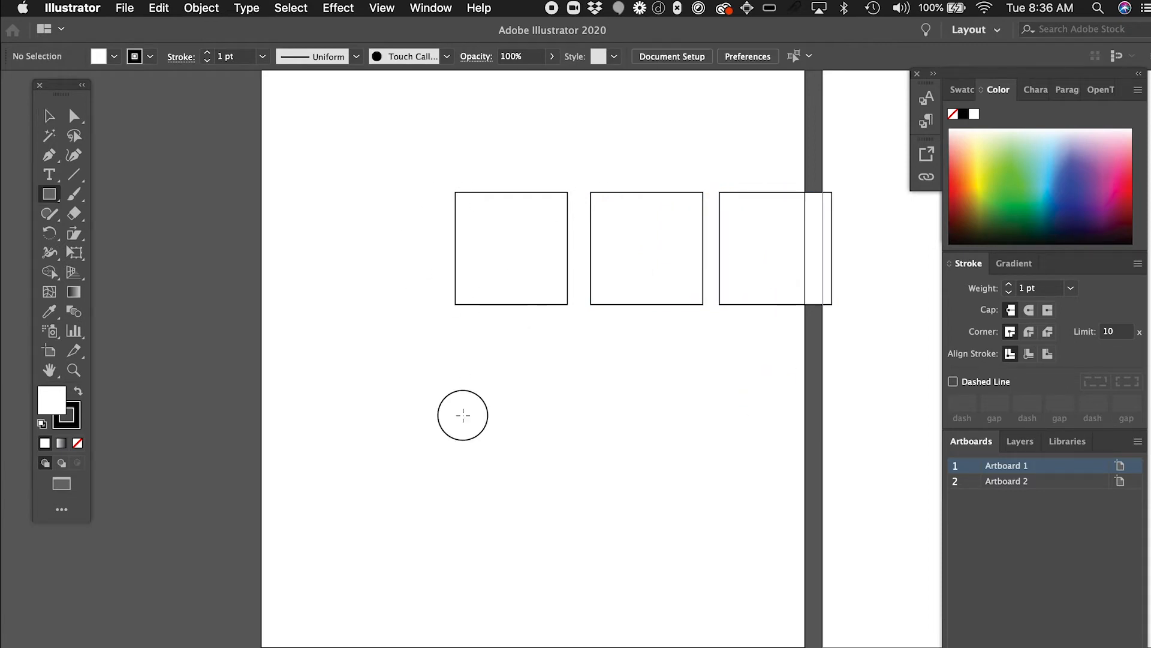
left_click(462, 414)
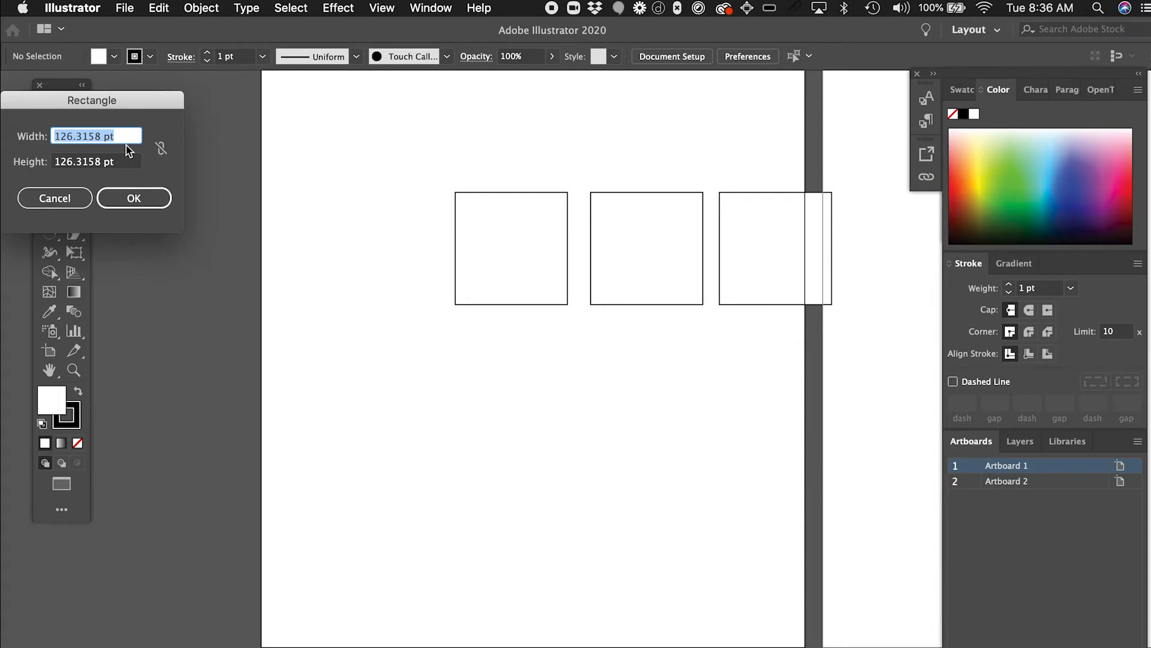
type("1")
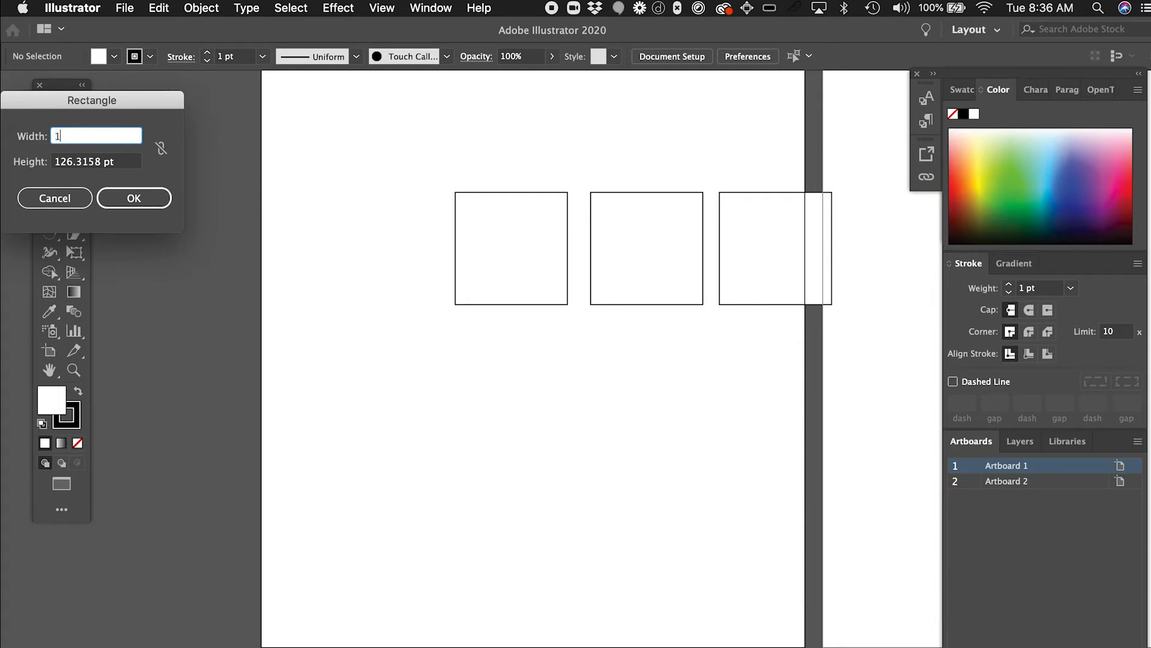
type("26")
key("Tab")
type("126")
key("Return")
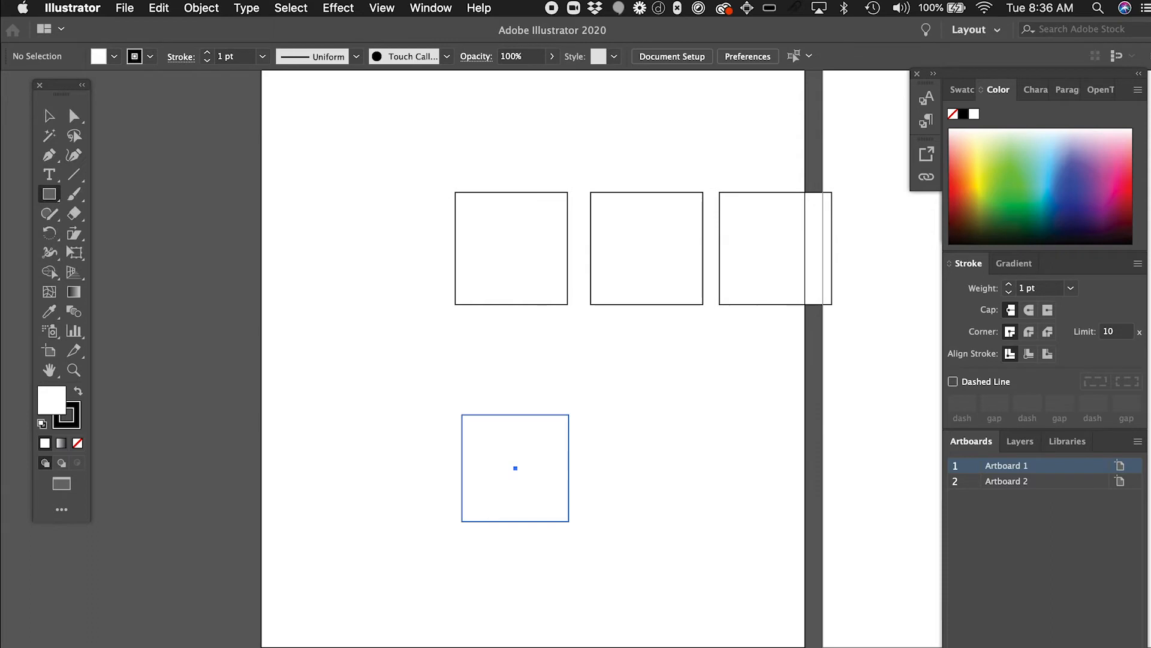
Step: Delete the 126 pt square below the row
key("v")
left_click(674, 524)
left_click_drag(658, 519, 321, 407)
key("Delete")
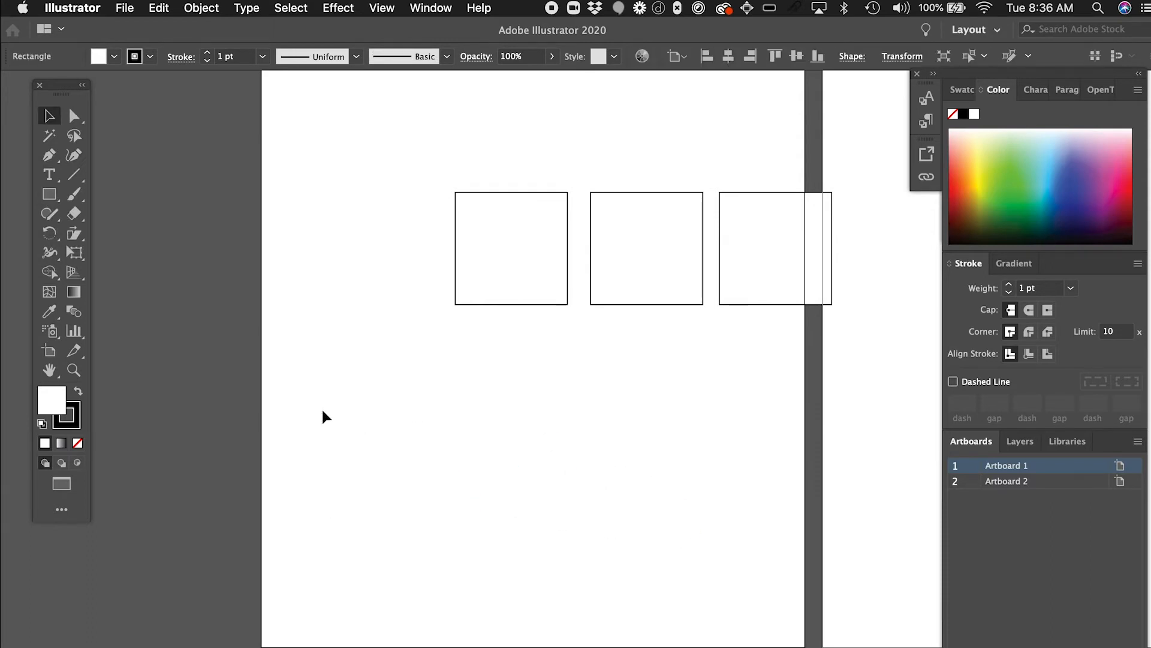
Step: Scale the first square in the row non-uniformly to 100% horizontal and 86.602% vertical
left_click_drag(523, 337, 525, 340)
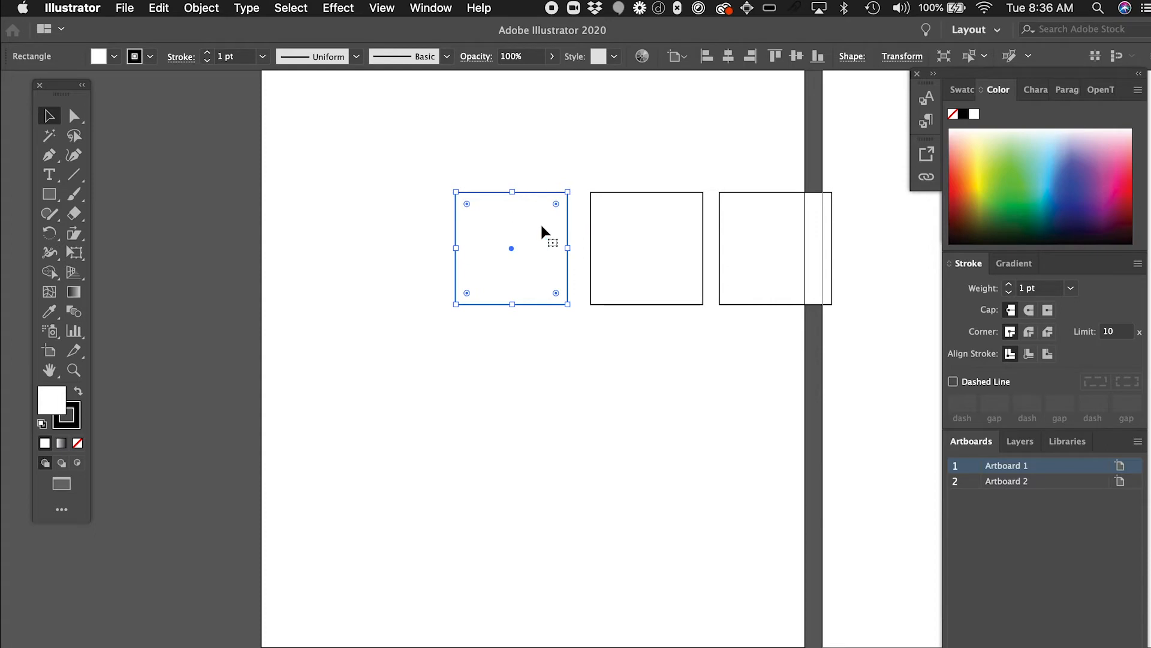
left_click(72, 239)
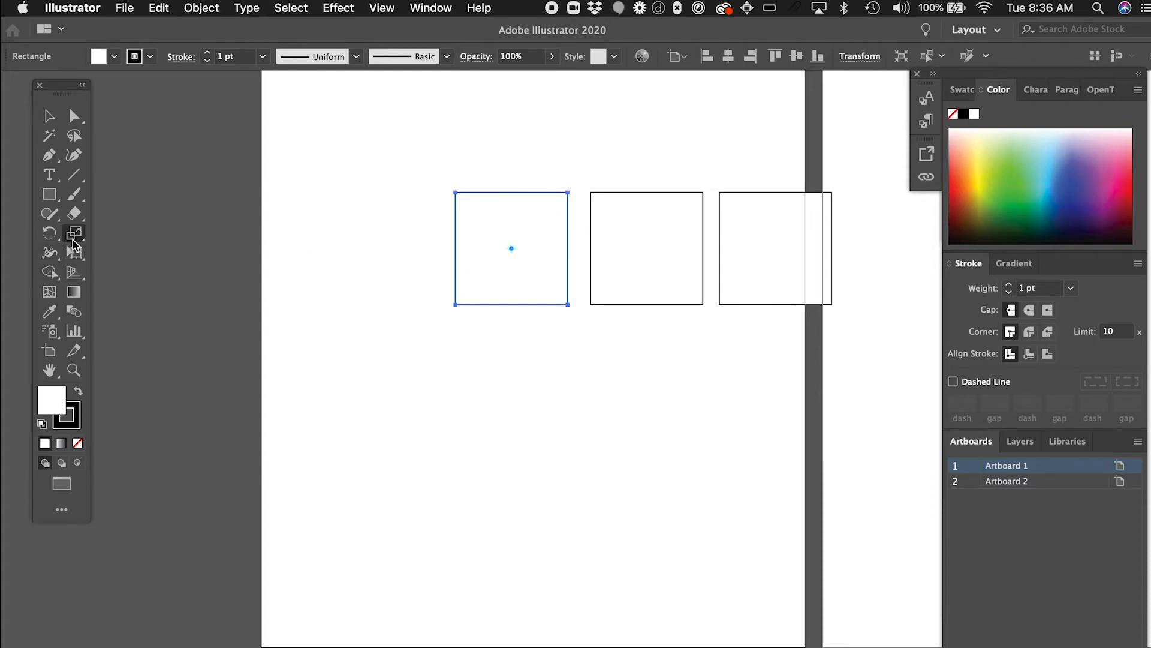
double_click(74, 238)
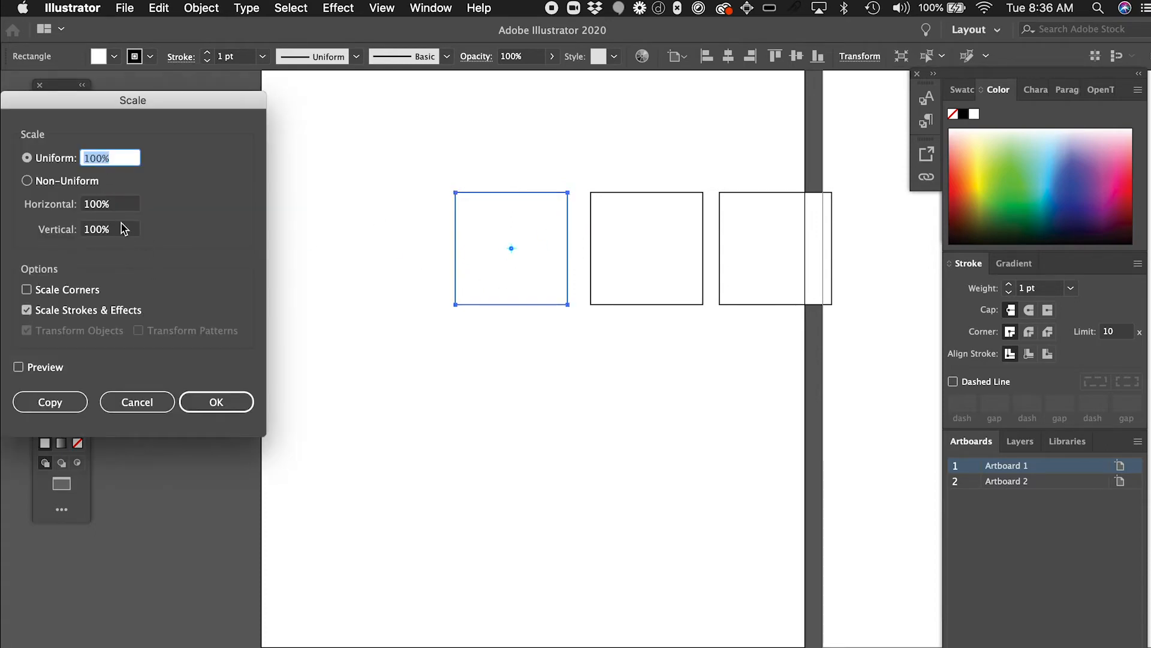
left_click_drag(118, 229, 3, 234)
type("86.602")
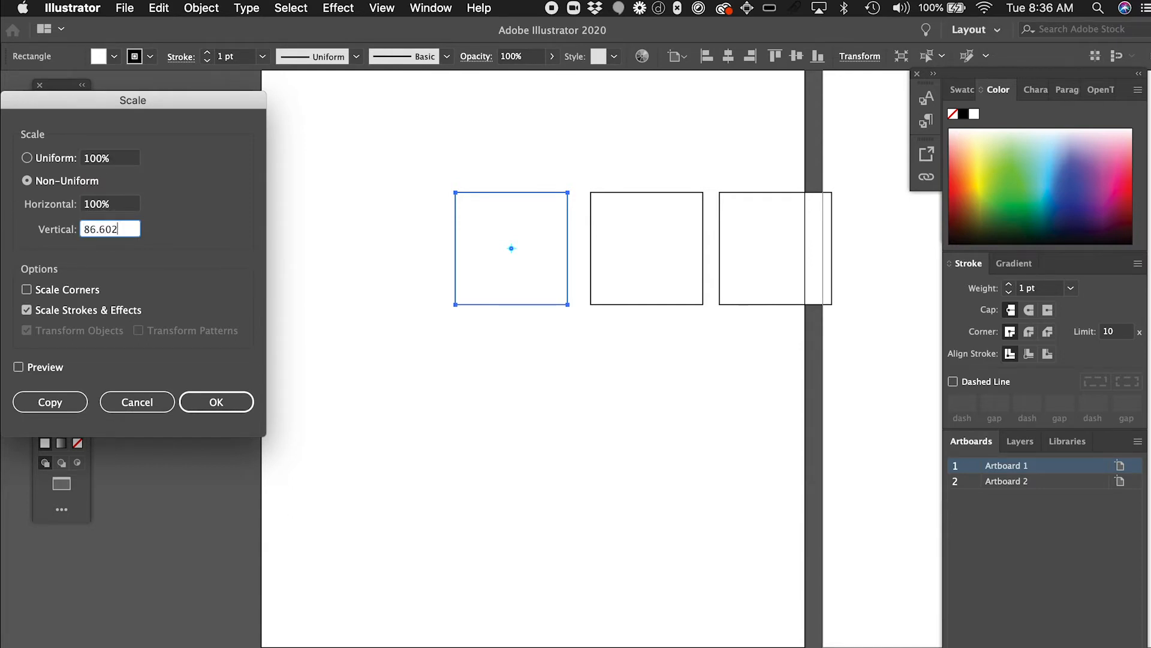
key("Return")
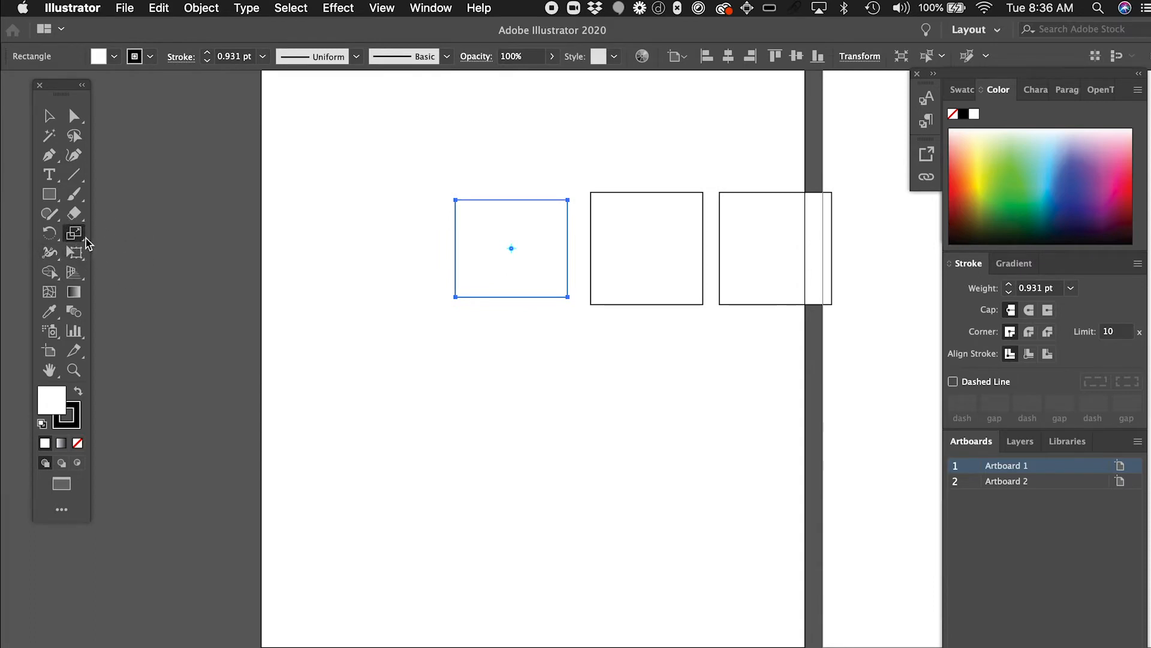
Step: Shear the scaled first rectangle by -30° along the horizontal axis
left_click_drag(82, 246, 117, 259)
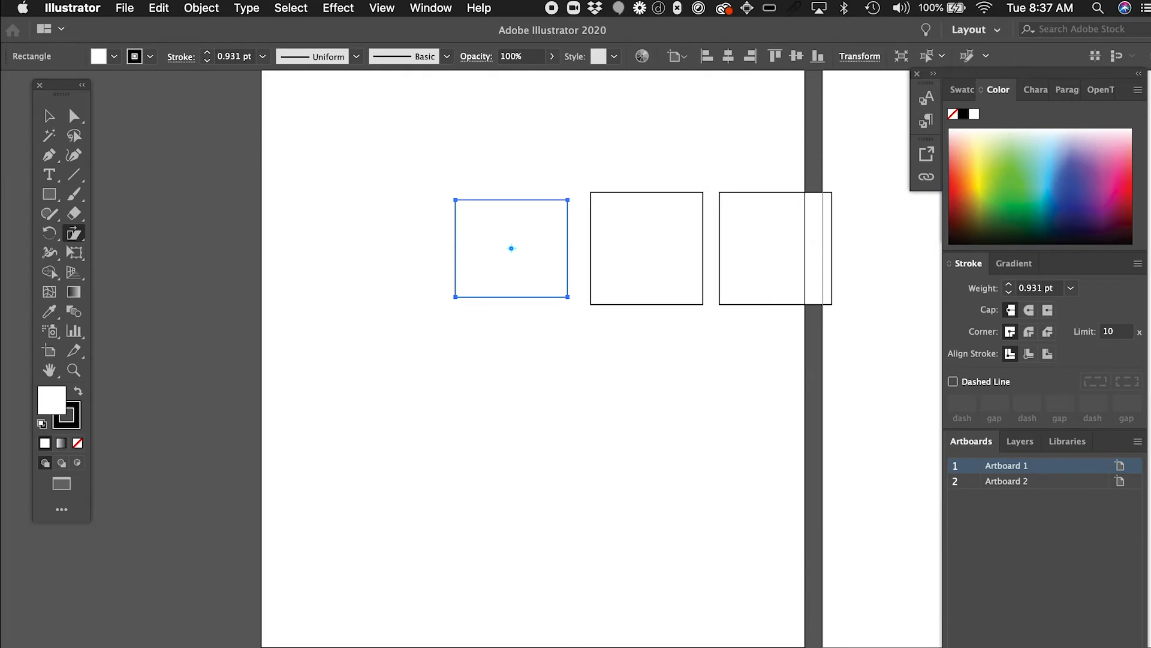
double_click(78, 233)
type("-30")
key("Tab")
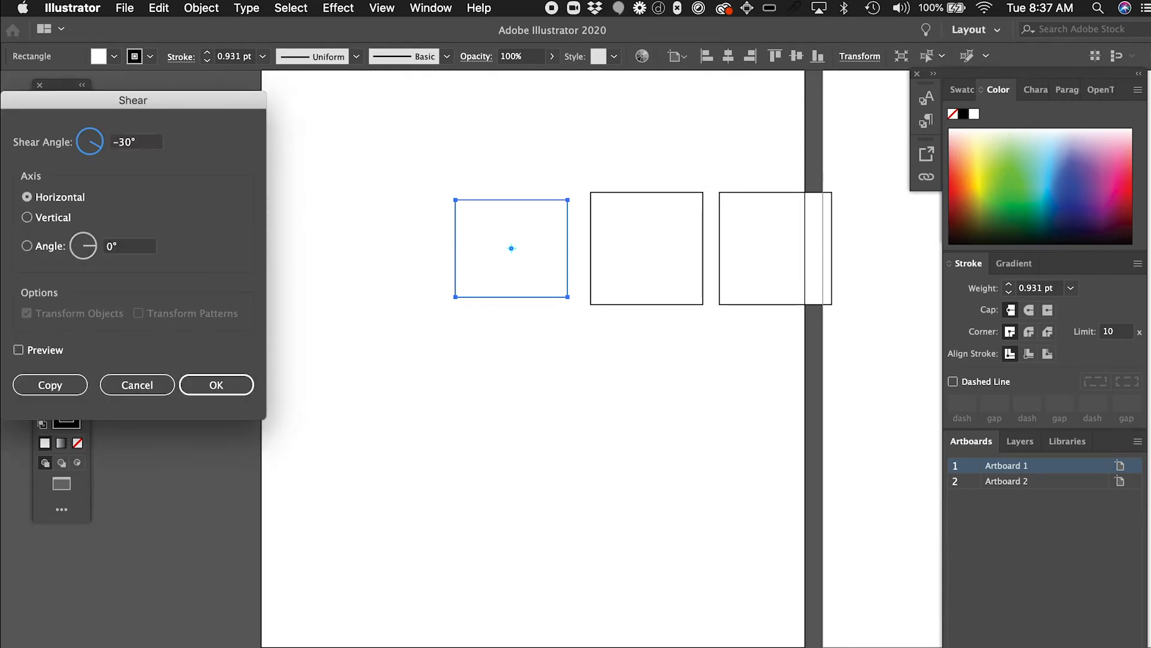
key("Return")
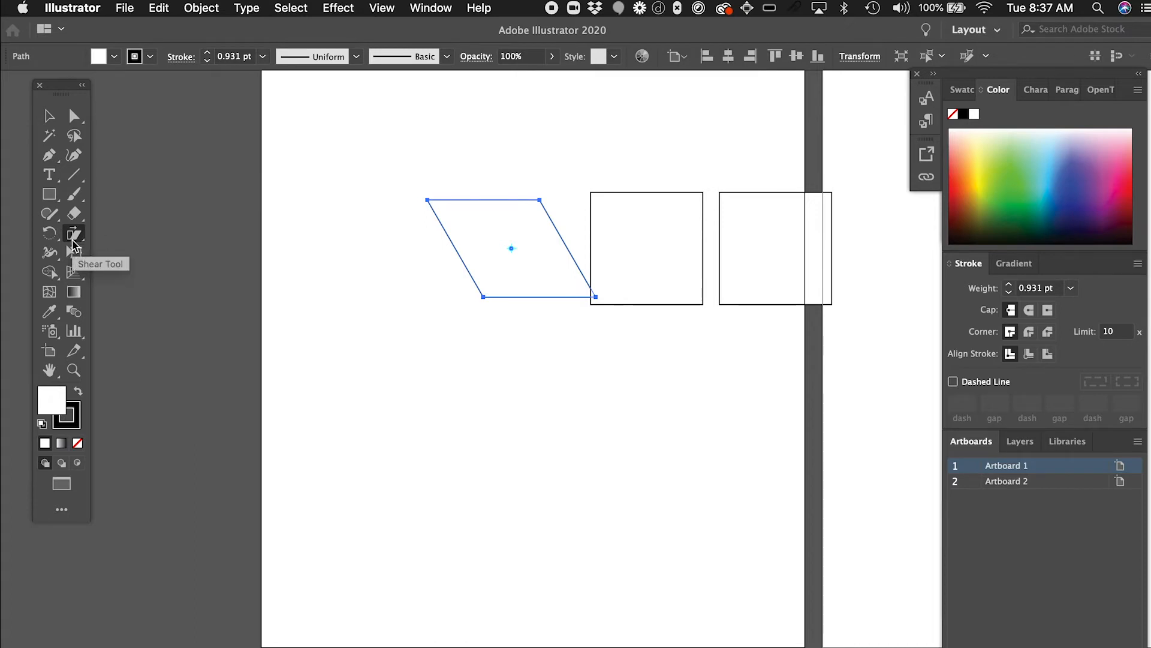
Step: Rotate the sheared shape by -30°, then move it down and left, clear of the two remaining squares, and deselect it
double_click(49, 233)
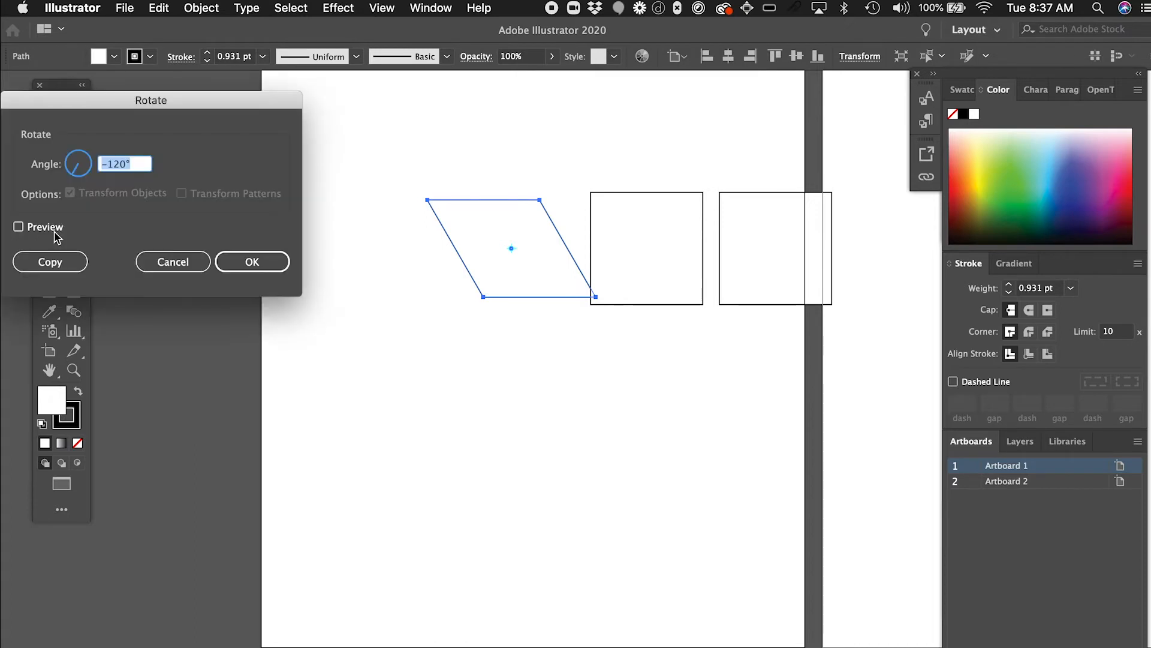
type("90")
key("Return")
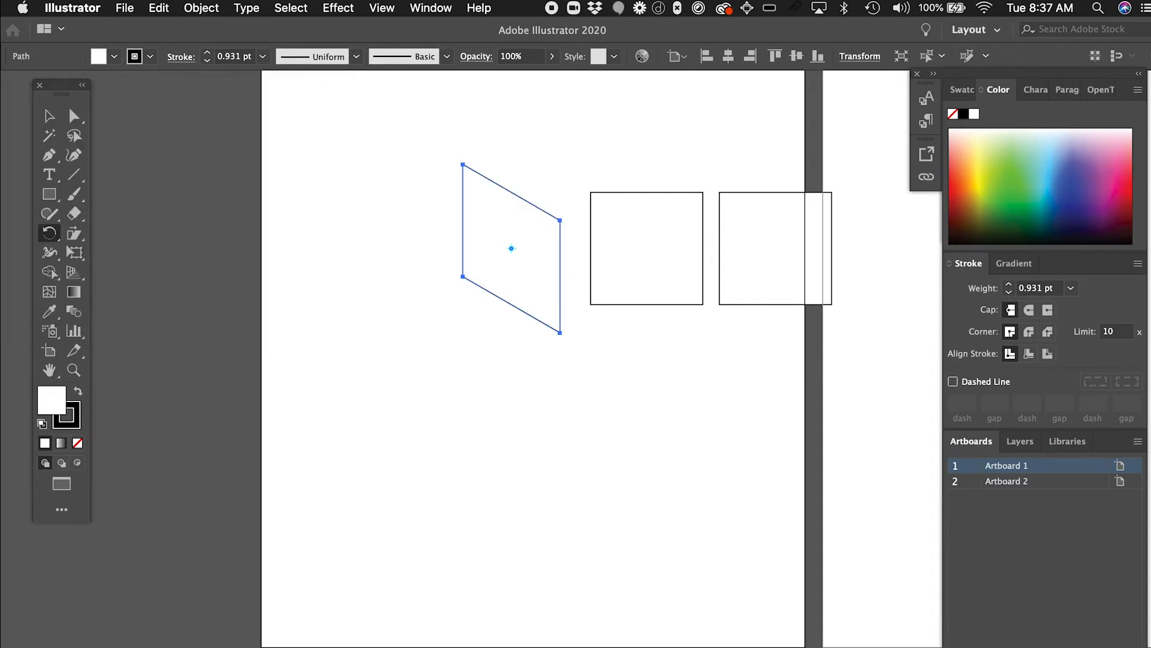
key("super+shift+a")
key("v")
left_click_drag(562, 306, 450, 359)
left_click(592, 390)
Step: Scale both remaining squares non-uniformly to 100% horizontal and 86.602% vertical, and deselect them
left_click(683, 289)
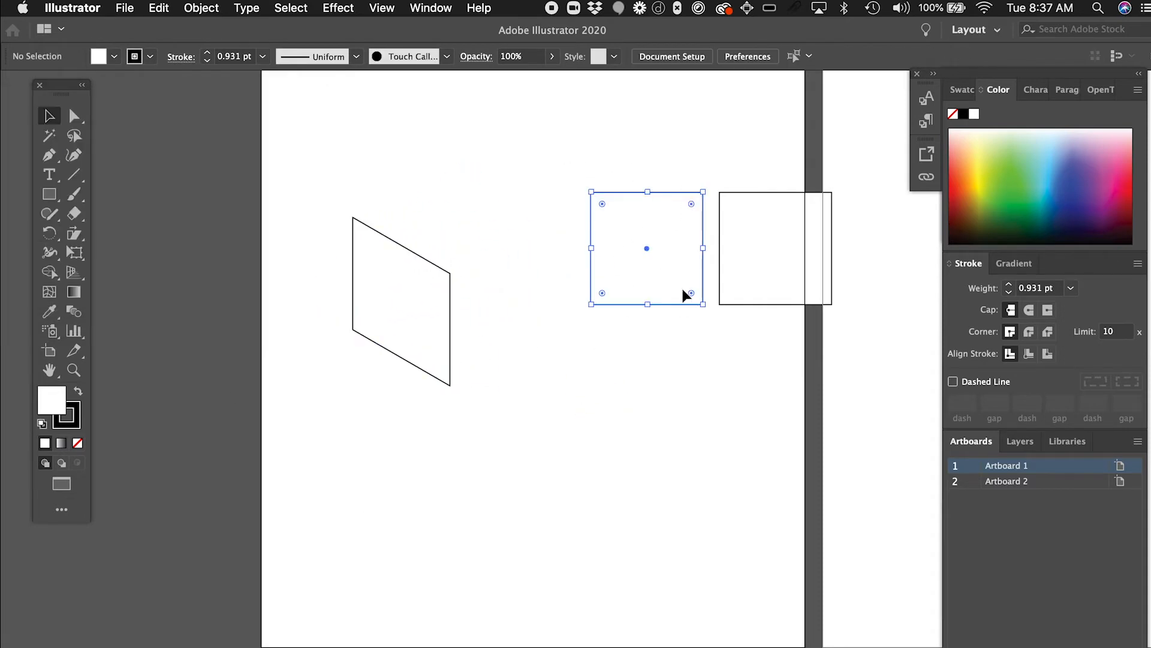
left_click_drag(641, 155, 836, 326)
key("s")
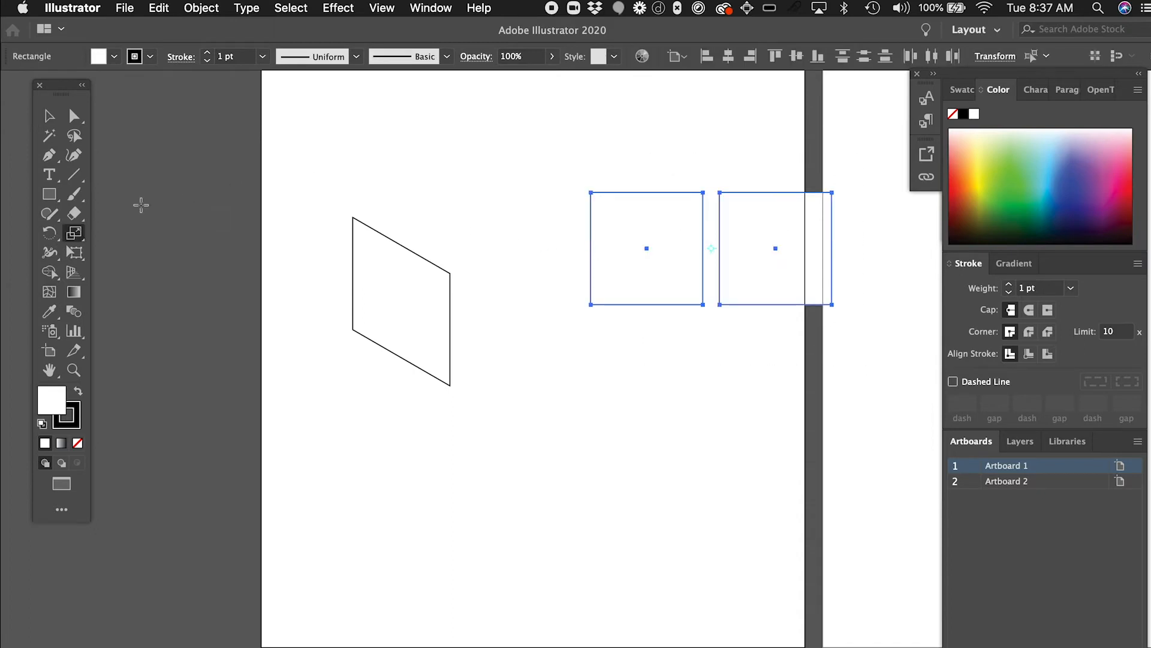
double_click(73, 232)
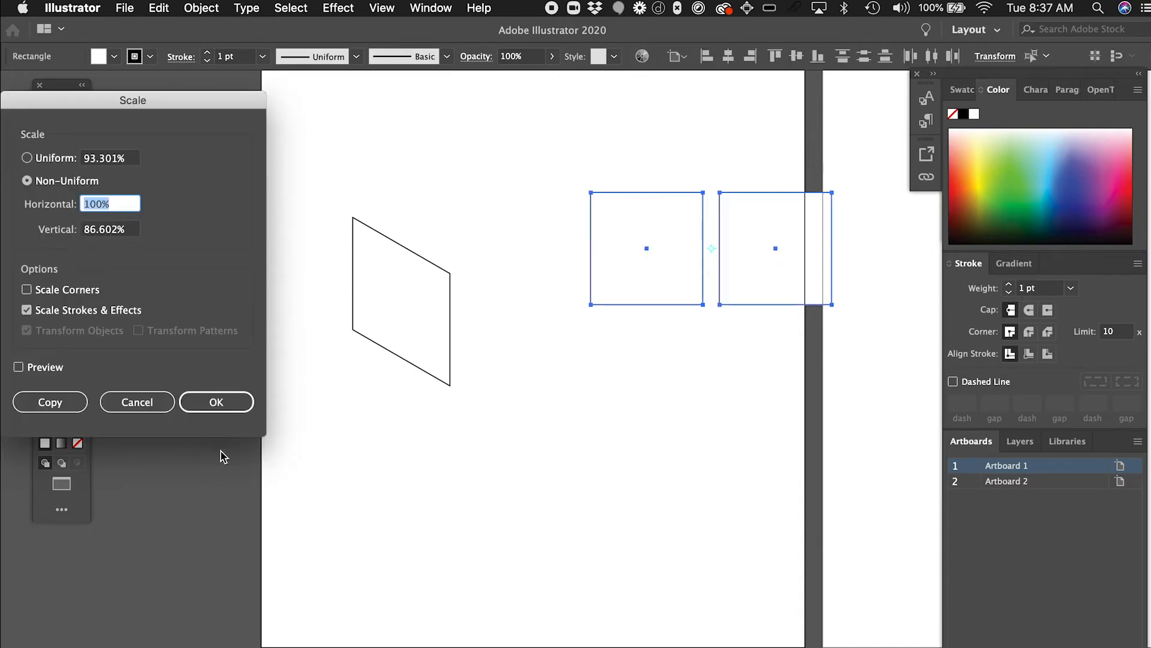
left_click(219, 400)
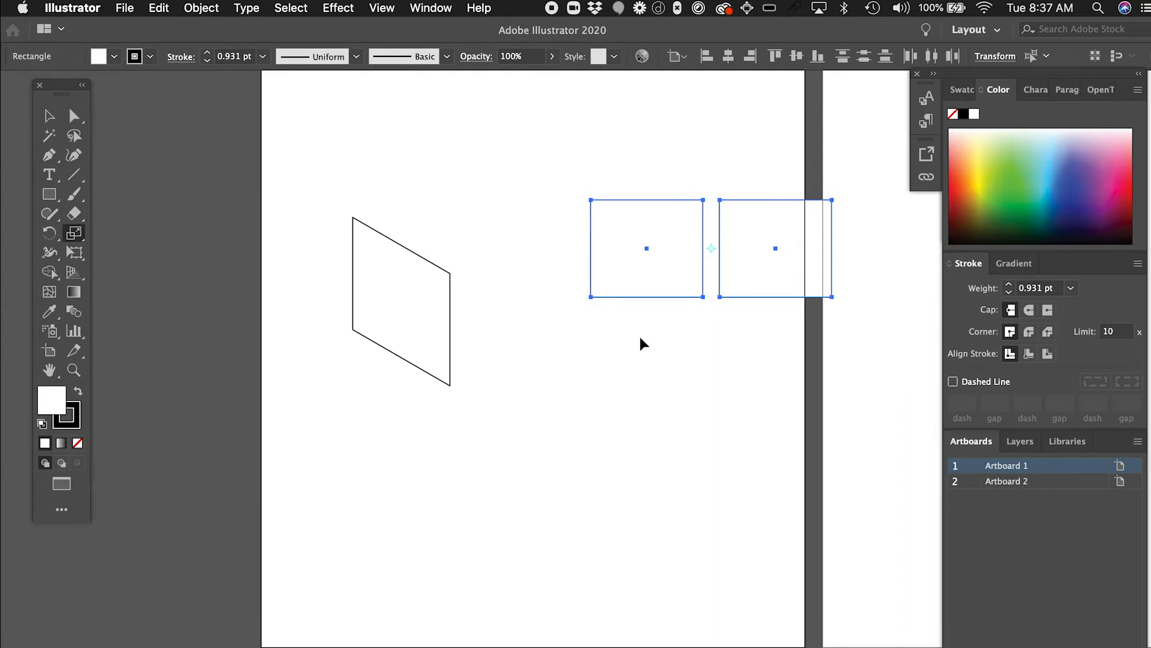
left_click(639, 333, "super")
Step: Move the middle rectangle closer to the finished left face, shear it by 30° along the horizontal axis and deselect it
key("v")
left_click_drag(676, 354, 602, 266)
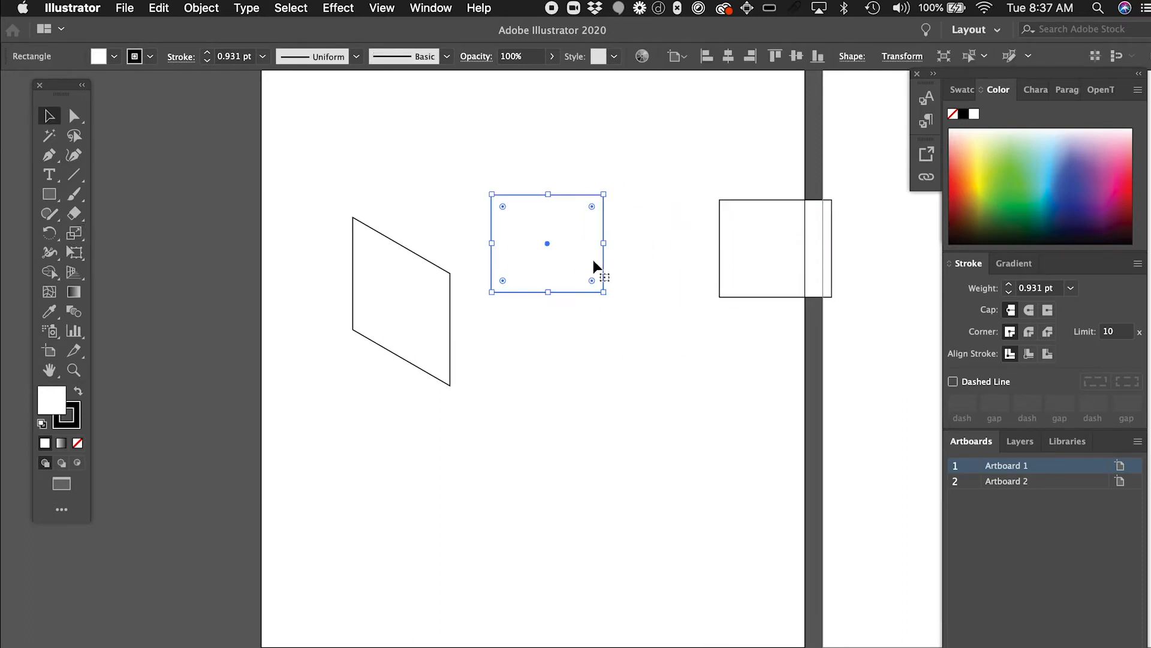
left_click_drag(74, 233, 110, 252)
double_click(73, 234)
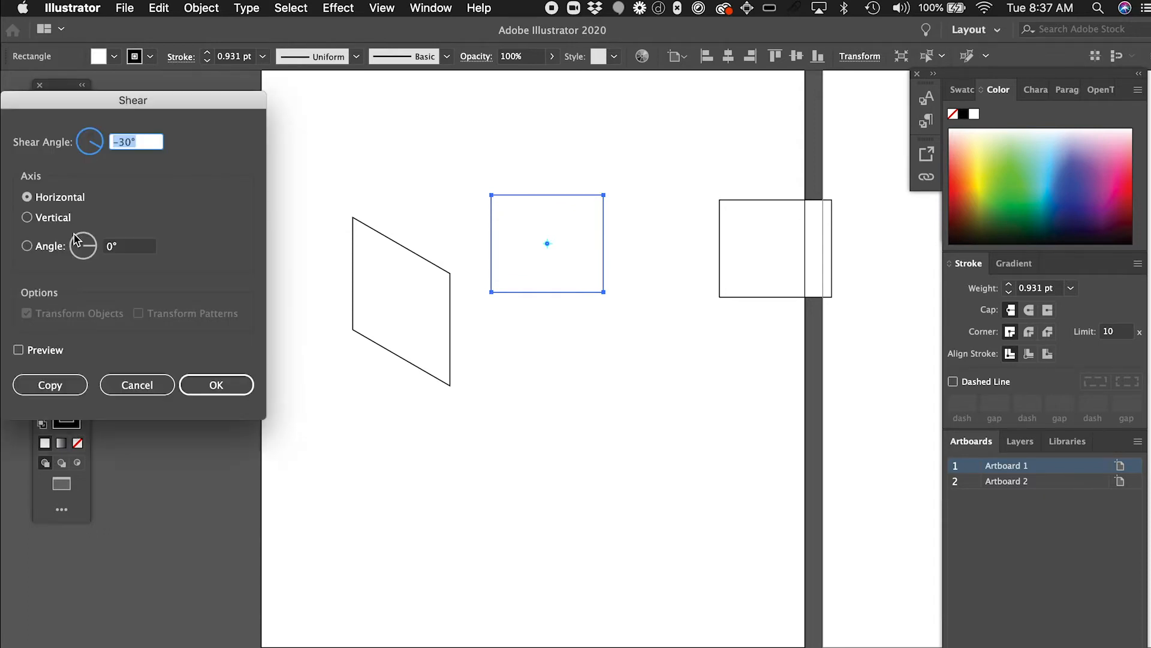
type("30")
key("Return")
key("v")
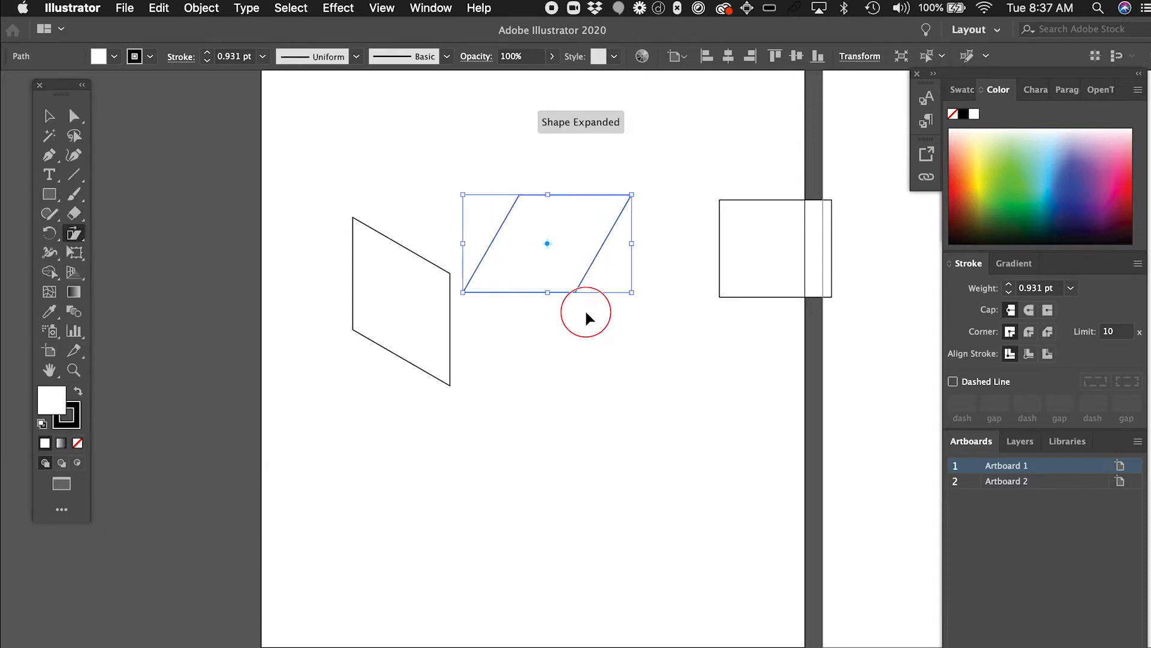
left_click(586, 319)
Step: Rotate the newly sheared parallelogram by 30° to form the box's right face, and deselect it
left_click_drag(547, 161, 574, 432)
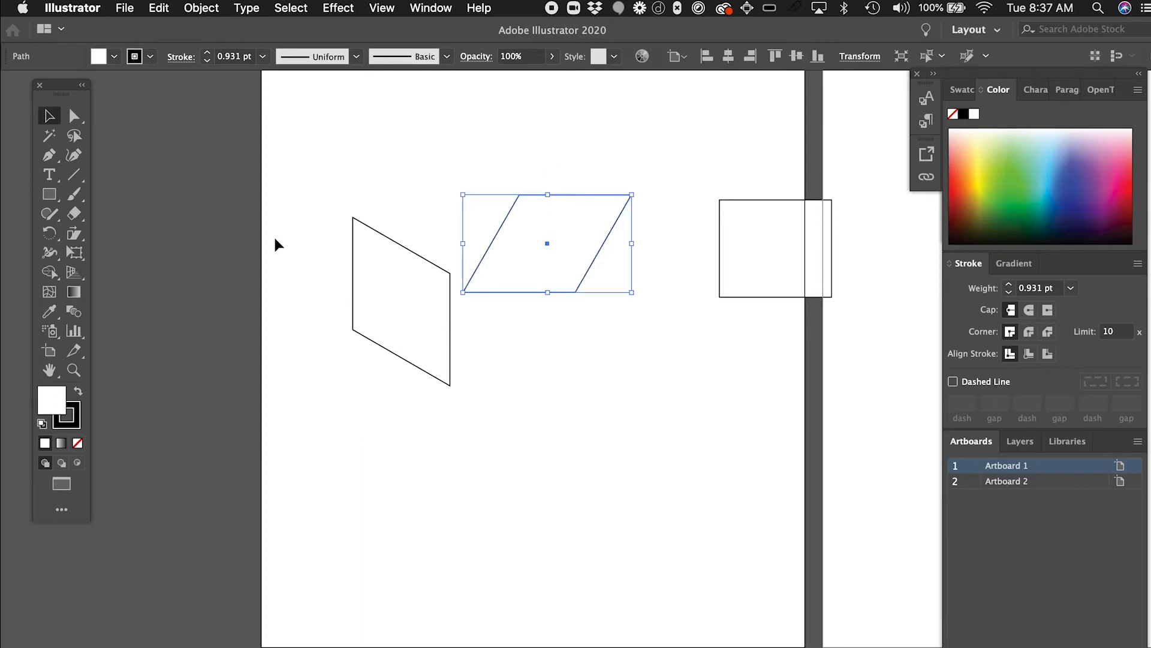
key("r")
double_click(52, 235)
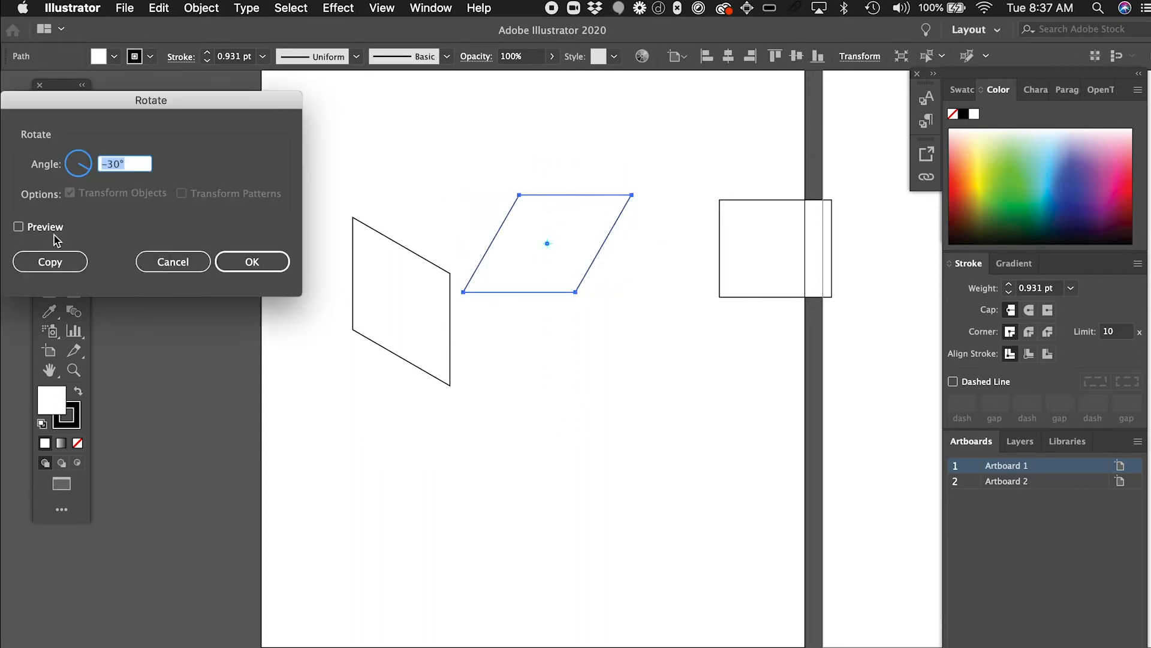
type("30")
key("Return")
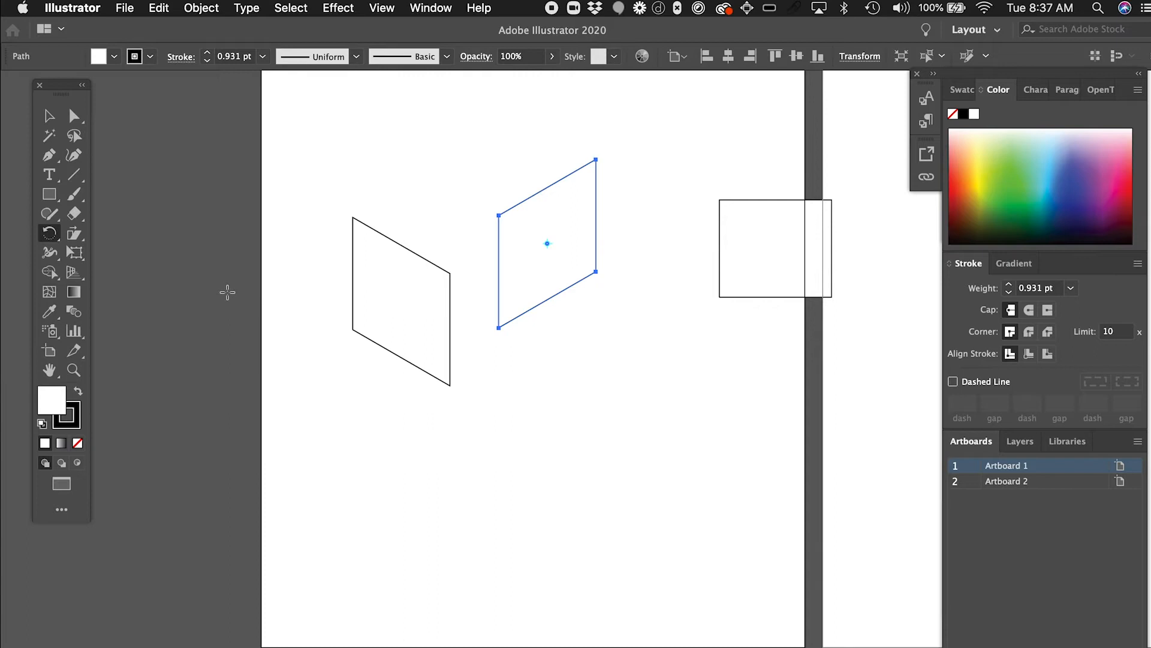
left_click(488, 358, "super")
Step: Move the right face against the left face so their vertical edges meet, and deselect it
key("v")
left_click_drag(561, 294, 515, 349)
left_click(599, 360)
Step: Move the last rectangle above the two joined faces and shear it by 30° along the horizontal axis
left_click_drag(783, 207, 473, 121)
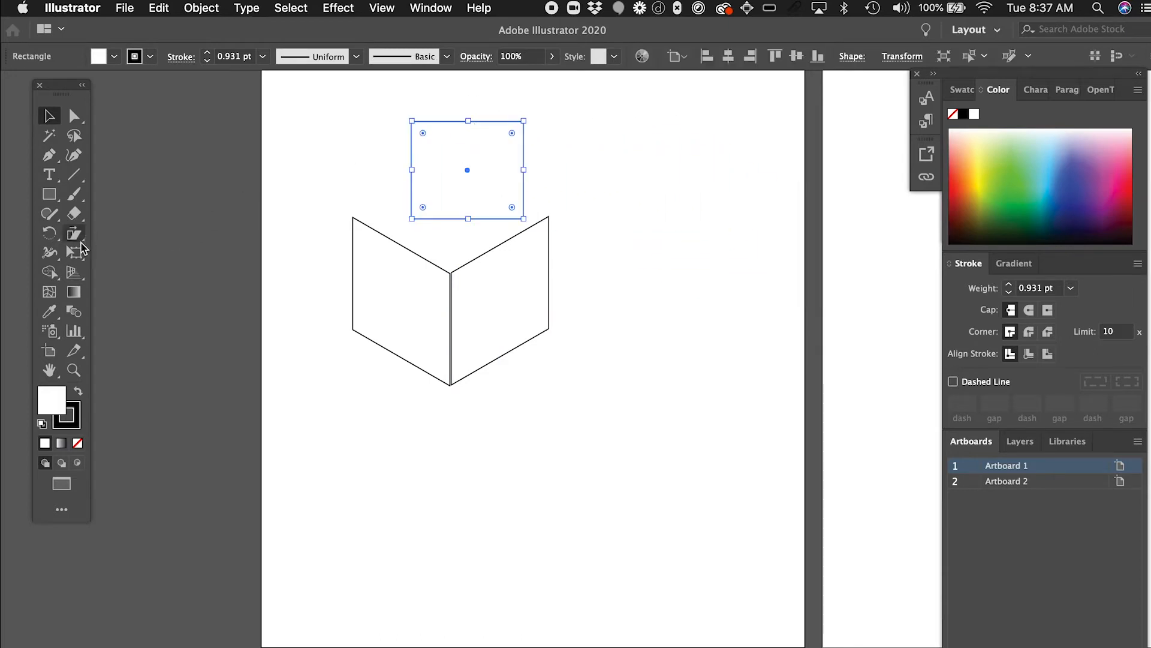
left_click(78, 238)
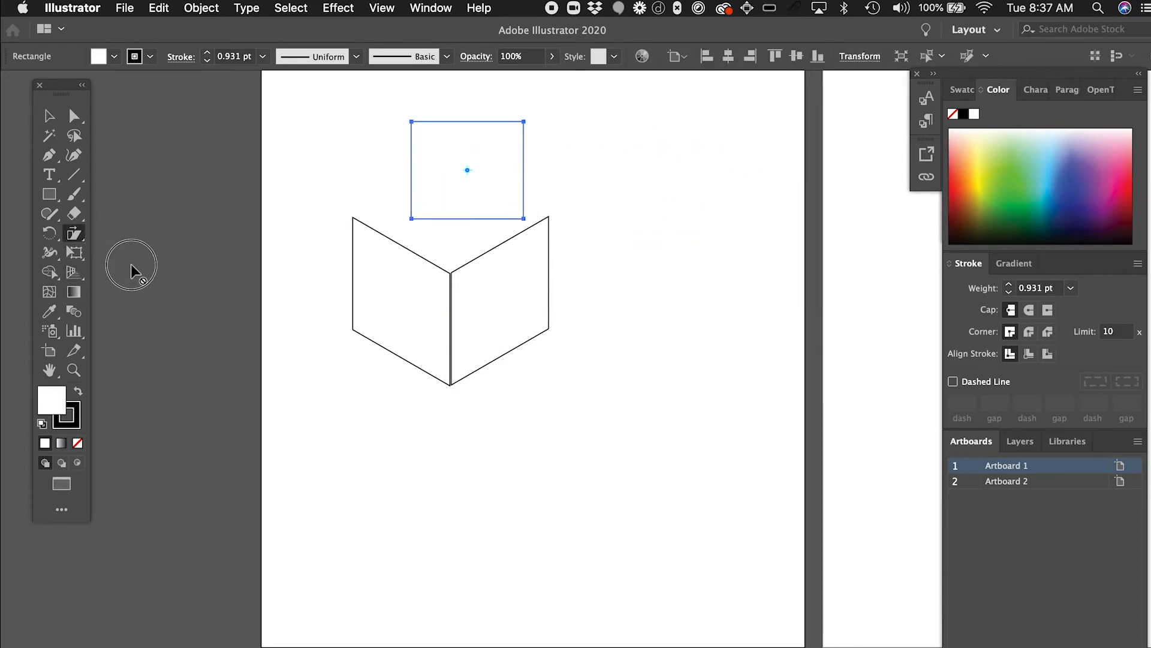
double_click(77, 235)
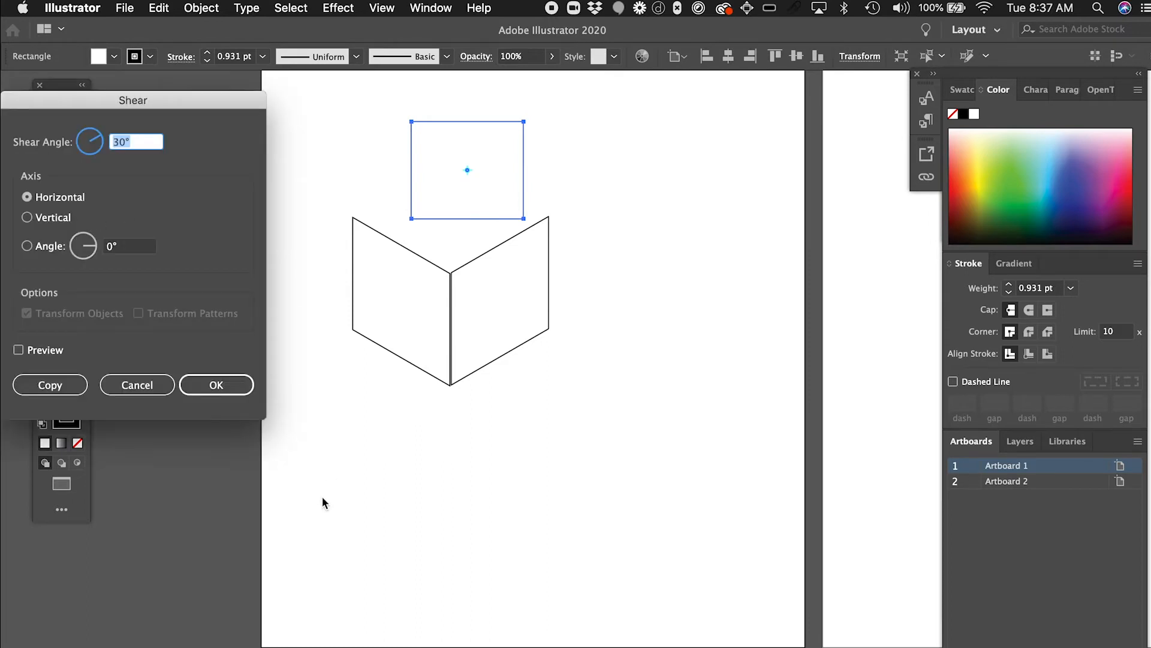
left_click(245, 386)
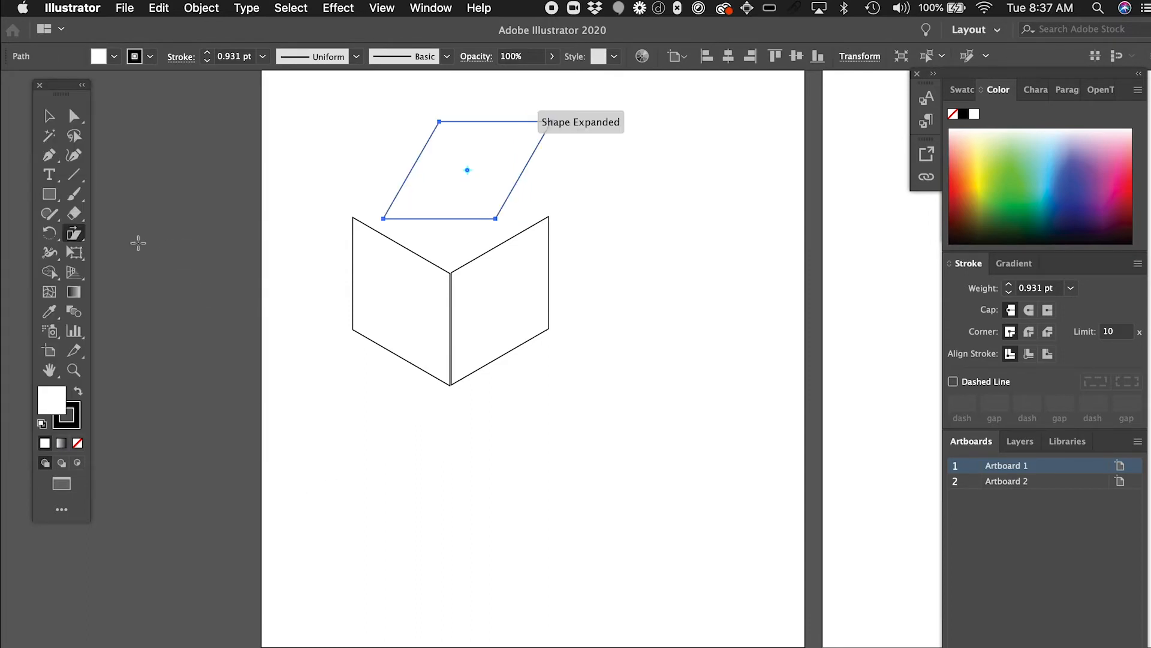
Step: Rotate the last sheared parallelogram by -30° and move it onto the two joined side faces as the box's top
double_click(51, 234)
type("-30")
key("Return")
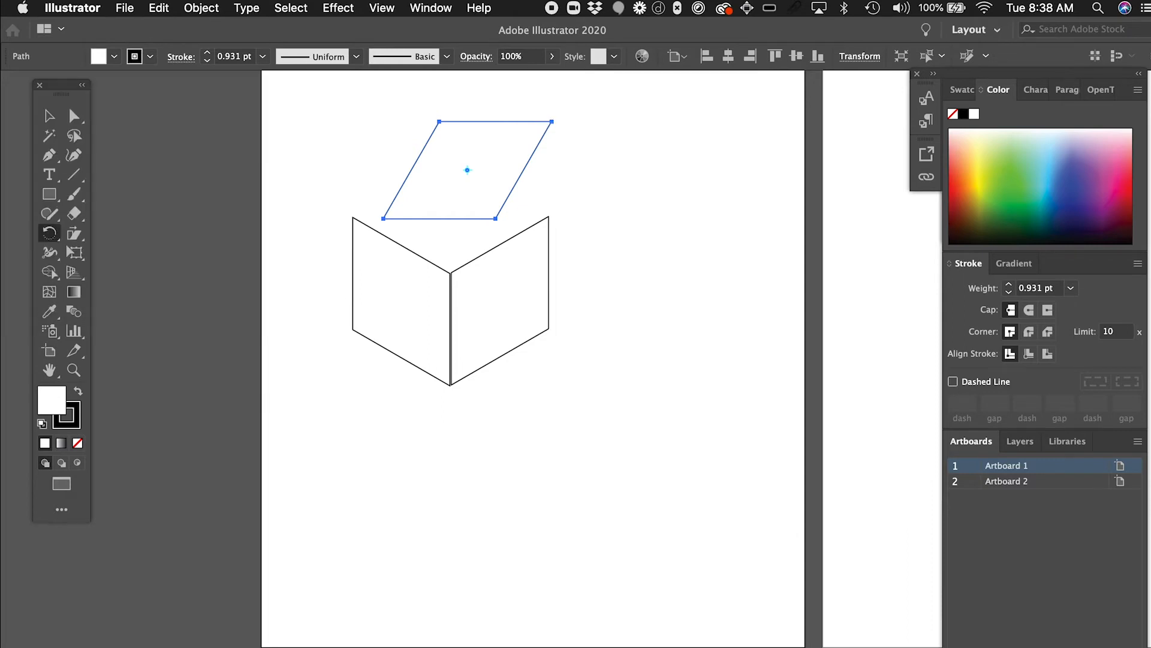
key("super+shift+a")
key("v")
left_click_drag(545, 178, 527, 228)
Step: Move the right and top faces slightly so the gaps between the three faces close at their shared corner, and deselect
scroll(526, 228, "up", 2)
left_click(552, 211)
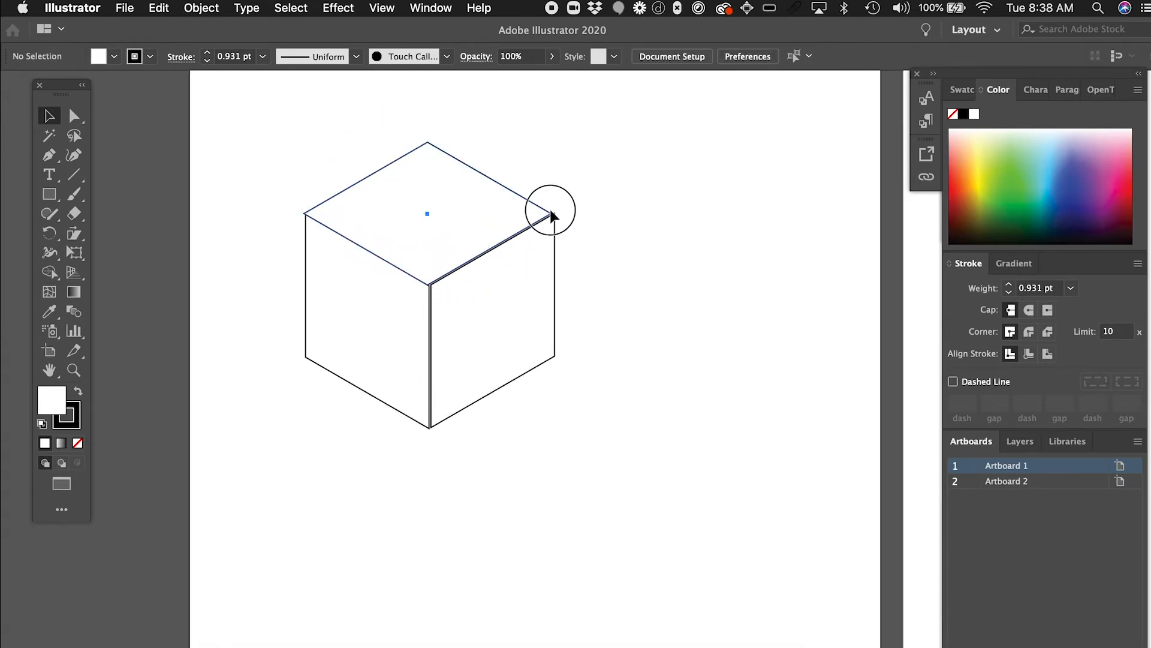
scroll(552, 209, "up", 2)
scroll(552, 210, "up", 1)
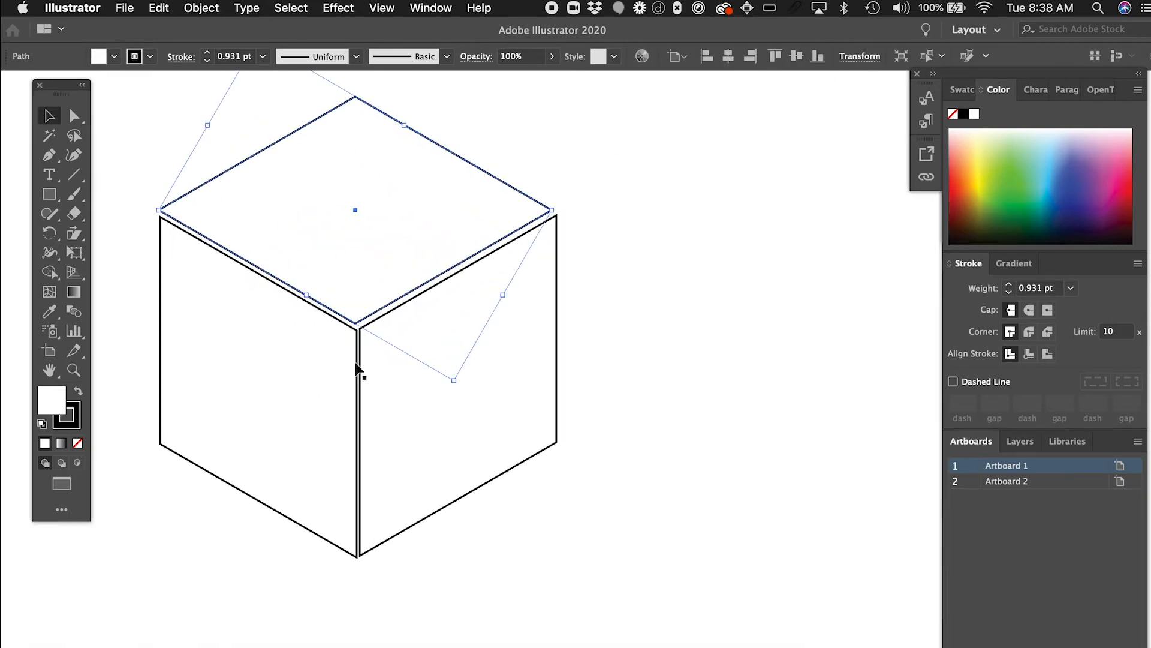
left_click(362, 363)
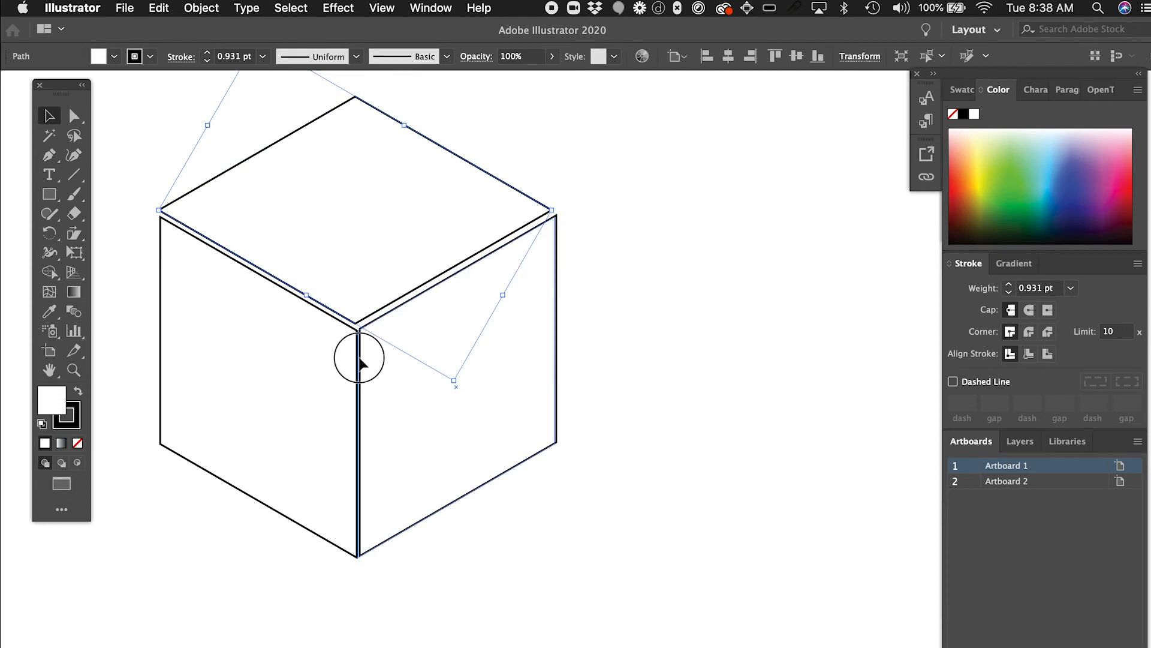
left_click(371, 322, "shift")
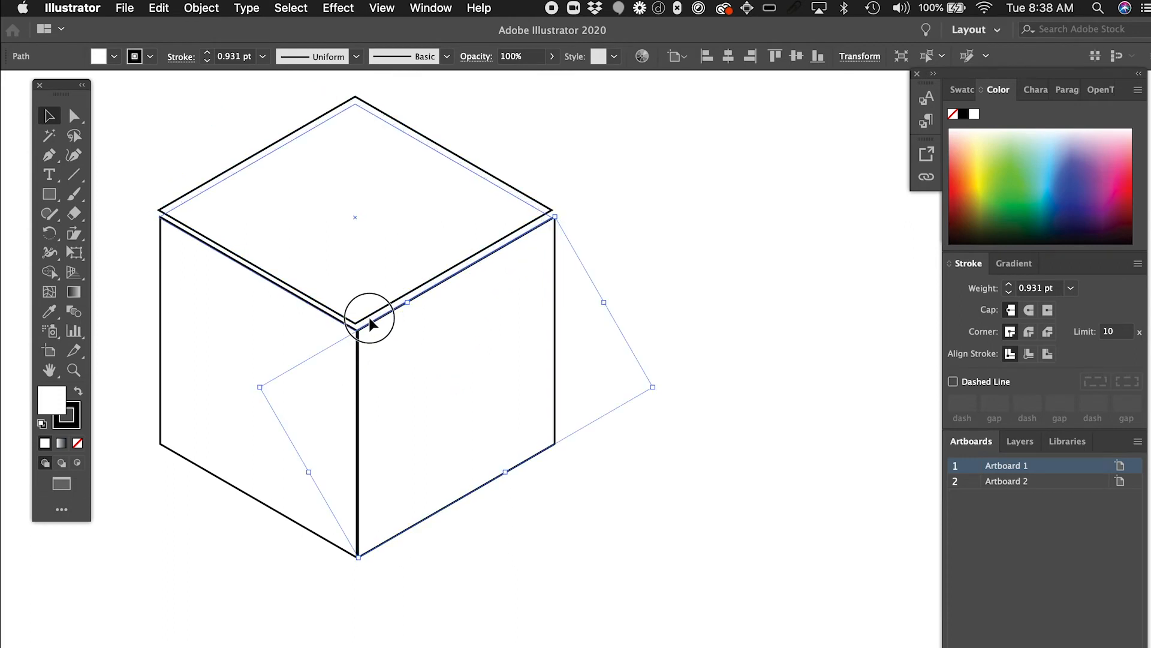
left_click_drag(370, 318, 370, 319)
left_click(645, 286)
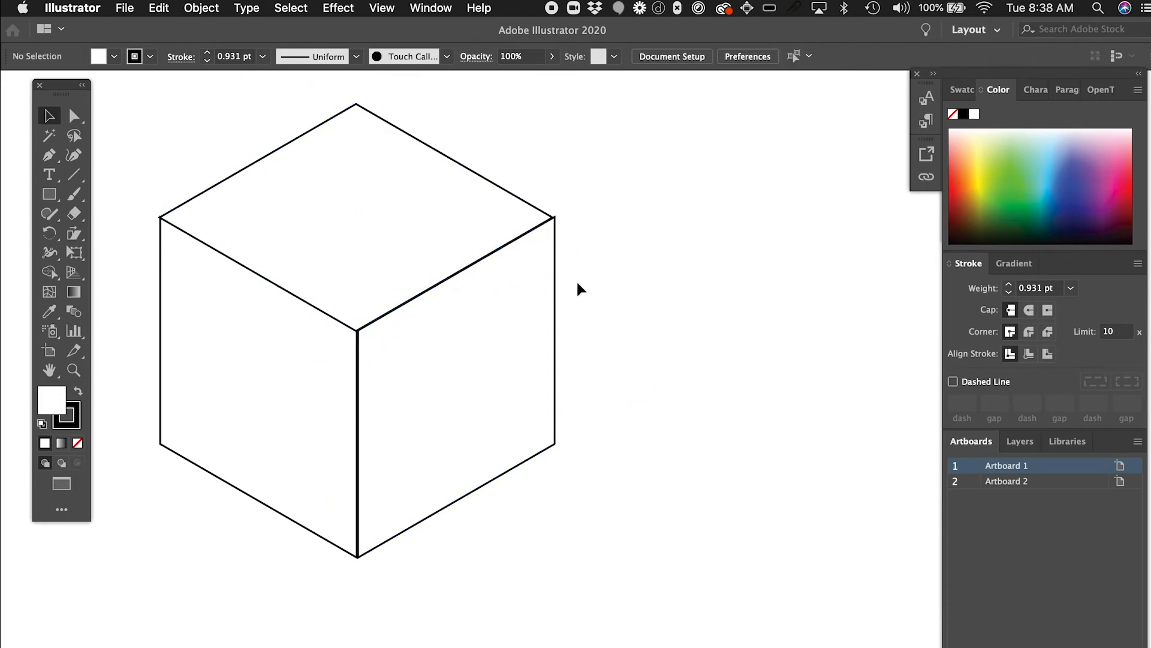
Step: Switch to outline view and nudge the right face until its edges line up with the neighbouring faces
left_click(553, 340)
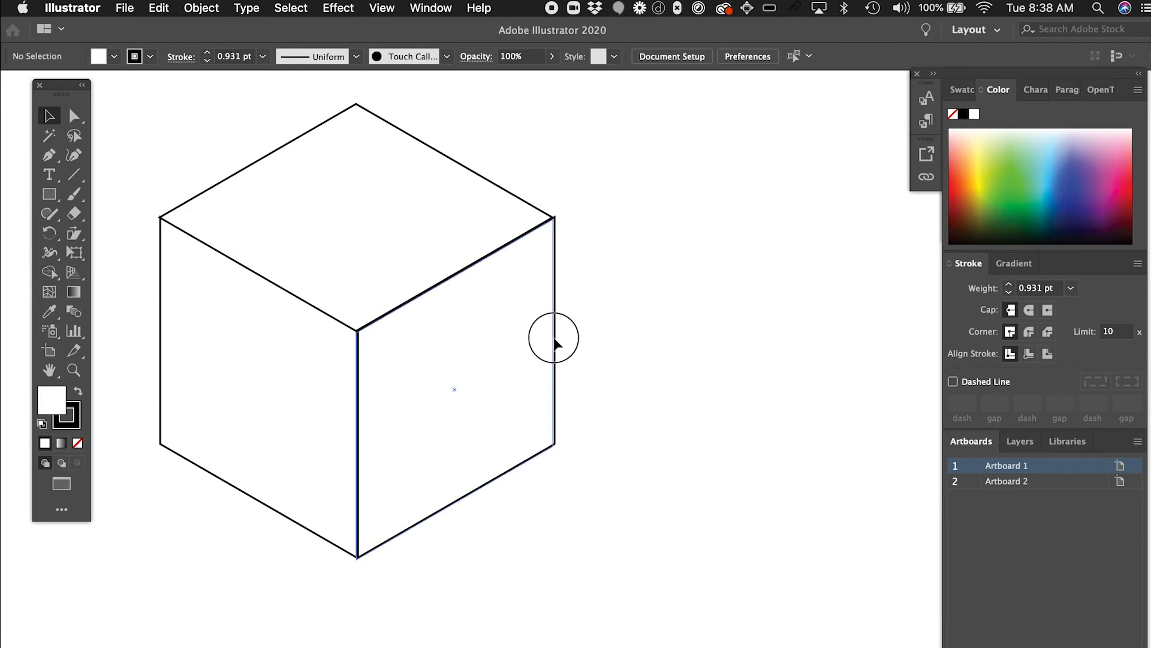
key("super+y")
key("Left")
key("Left")
key("Up")
key("Right")
key("Right")
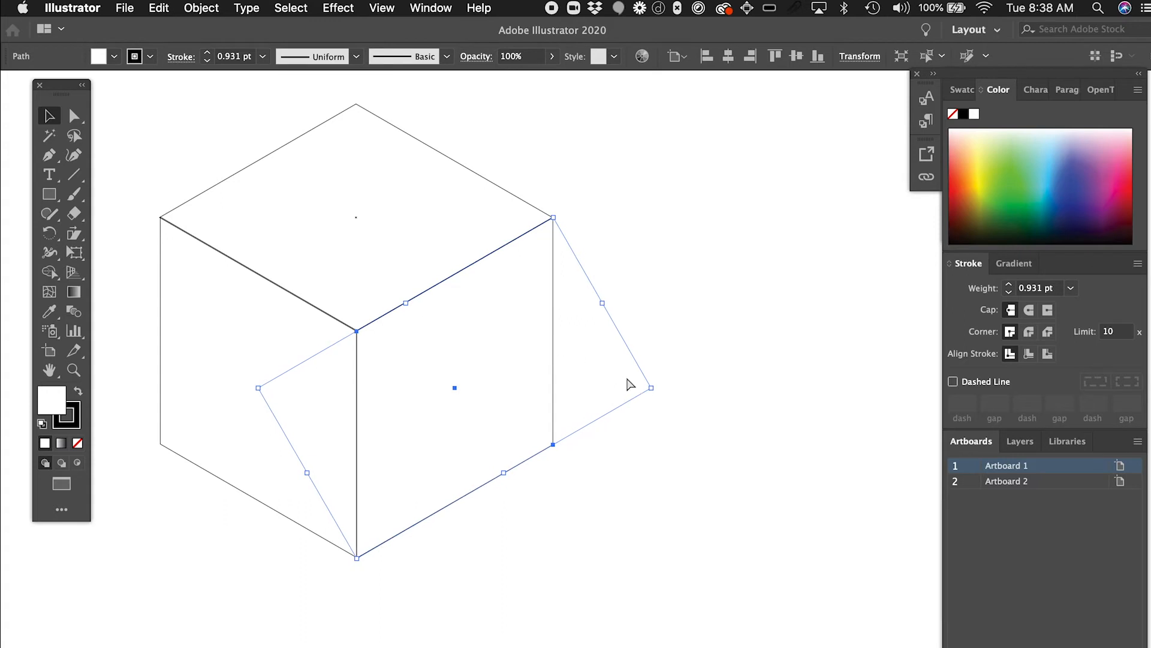
Step: Align the top and right faces by their right edges with the right face as key object, and deselect
left_click(601, 434)
left_click_drag(600, 434, 506, 142)
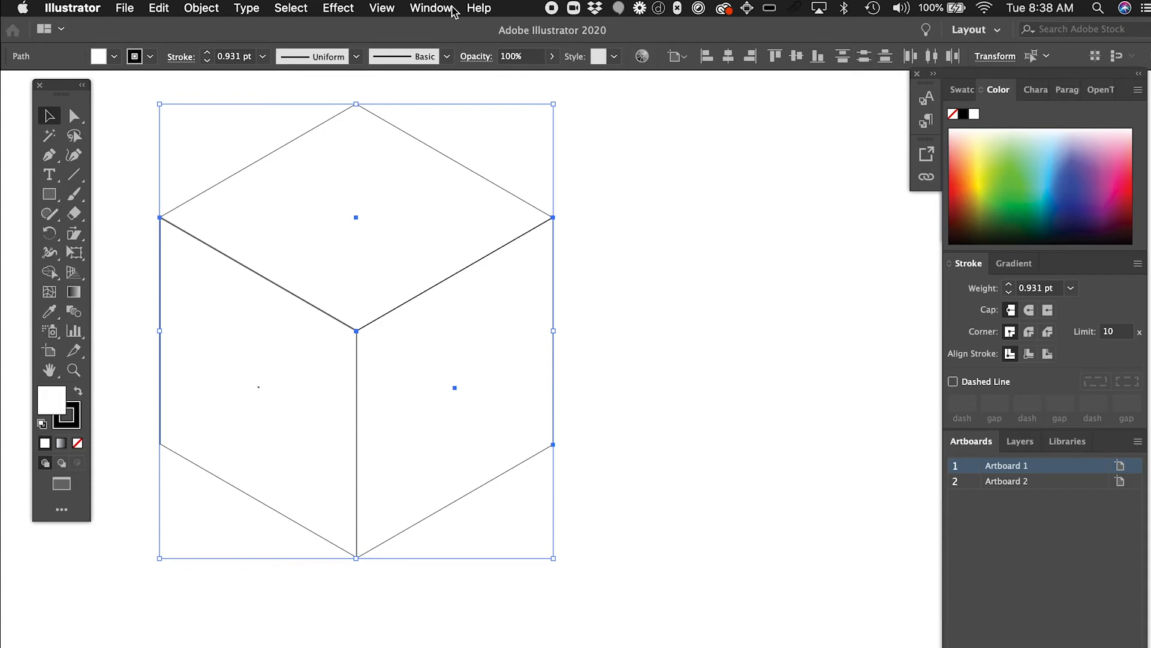
left_click(431, 7)
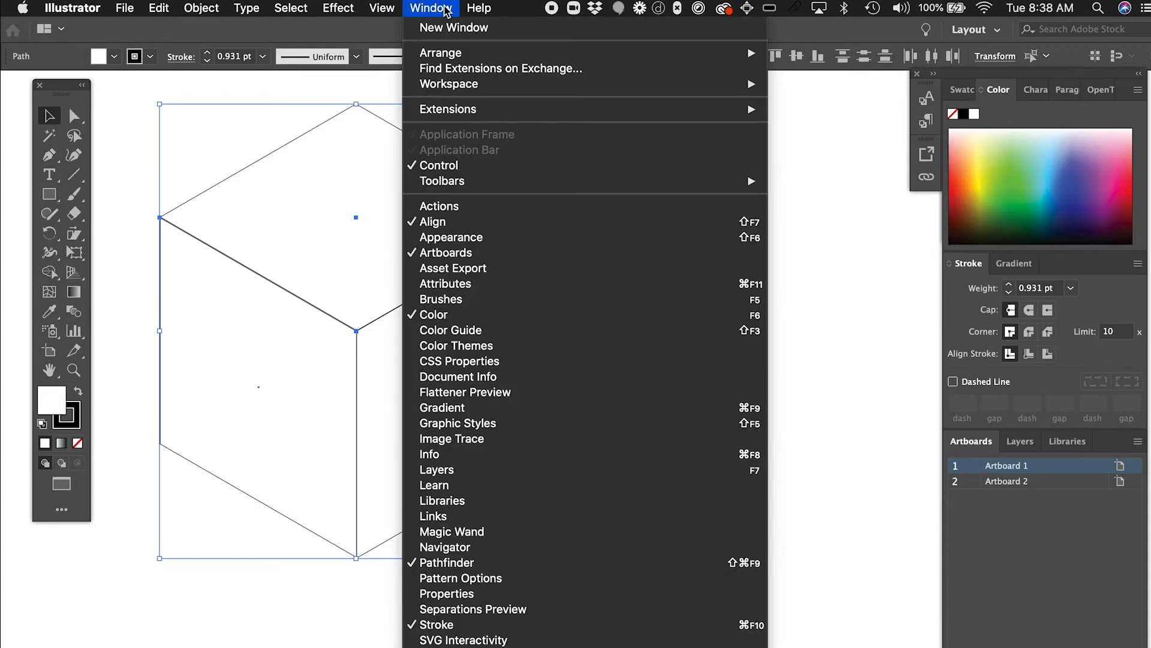
left_click(487, 223)
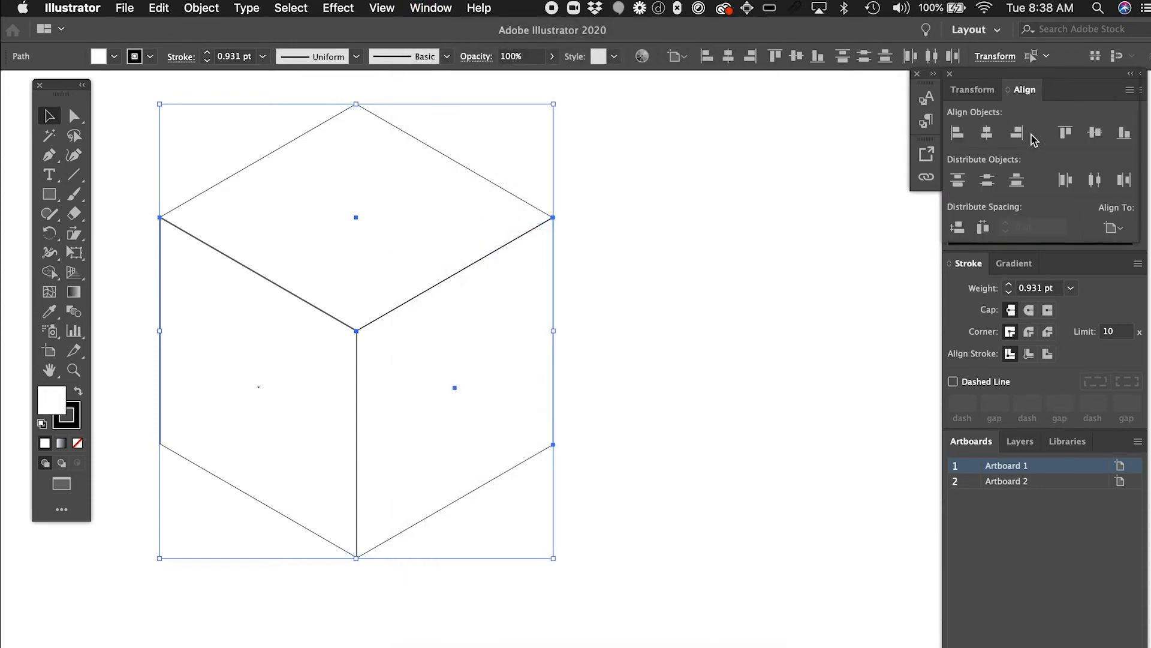
left_click(1016, 132)
key("super+z")
left_click(551, 276)
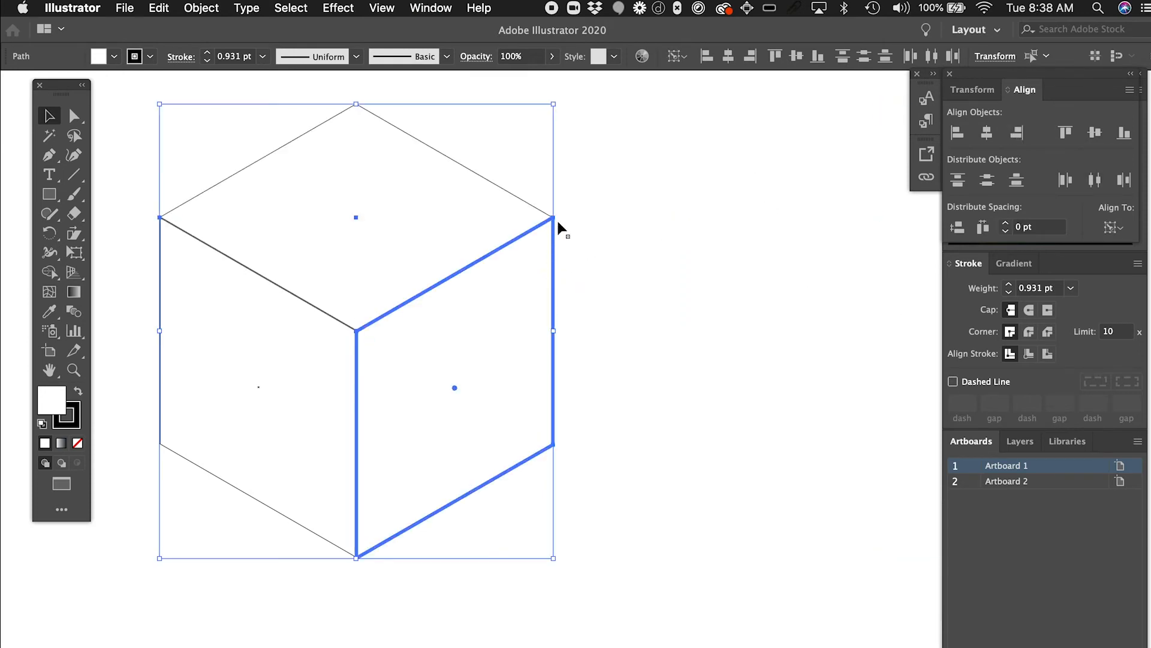
left_click(658, 363)
Step: Align the left and right faces by their bottom edges with the right face as key object, and return to preview display
left_click_drag(255, 516, 334, 537)
left_click(373, 546)
left_click(1122, 133)
left_click(715, 286)
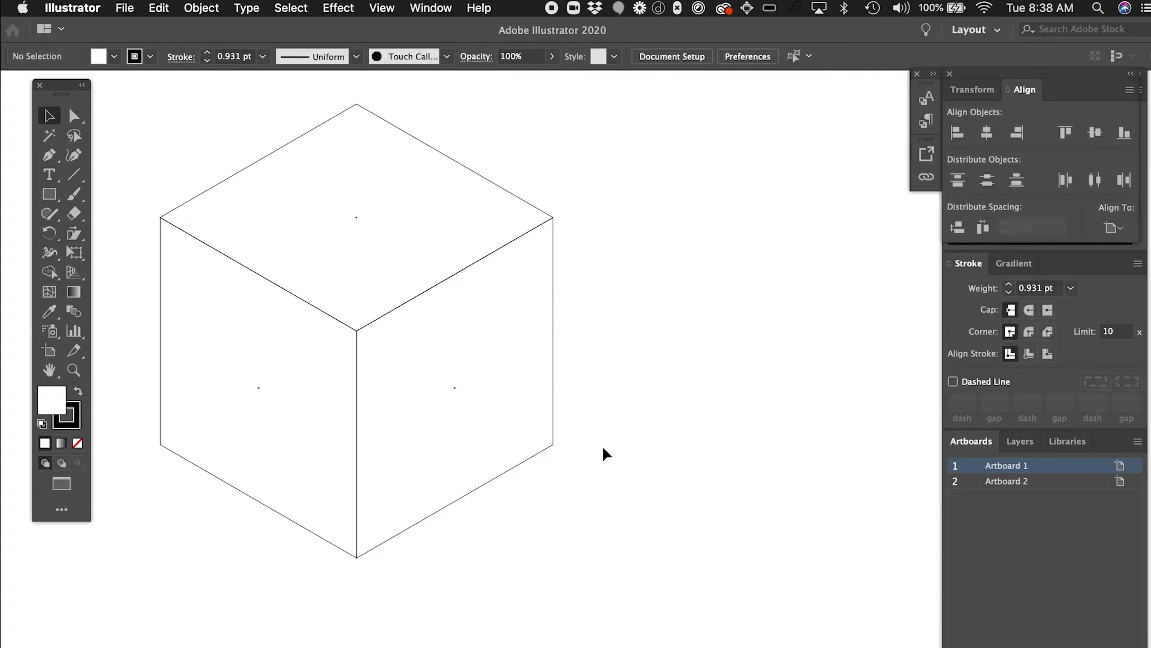
key("super+y")
scroll(552, 528, "down", 2)
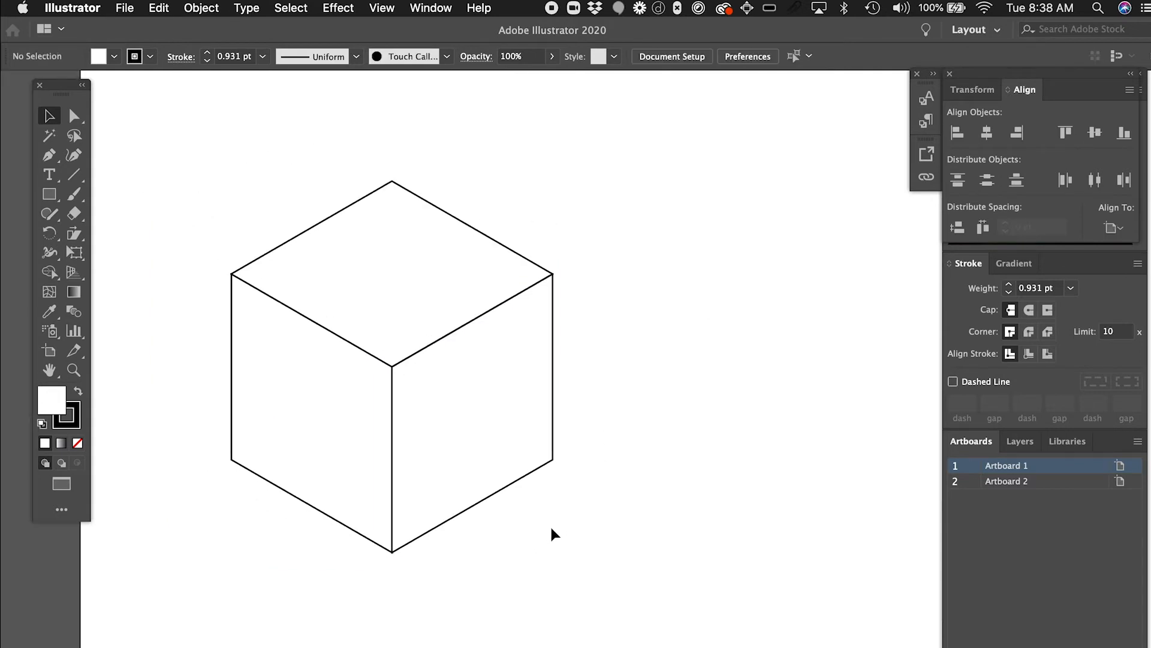
scroll(569, 476, "down", 3)
scroll(578, 403, "left", 2)
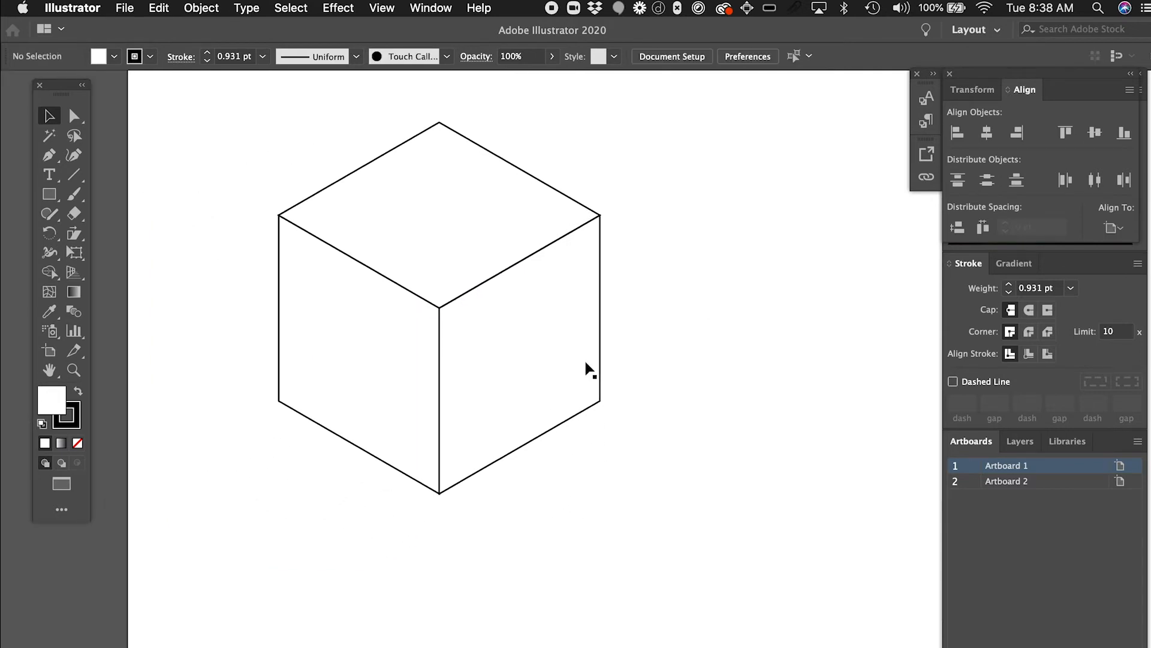
Step: Give the box faces' strokes a round corner join, undoing a trial of the bevel join, and deselect them
scroll(635, 226, "up", 5)
left_click_drag(623, 231, 175, 167)
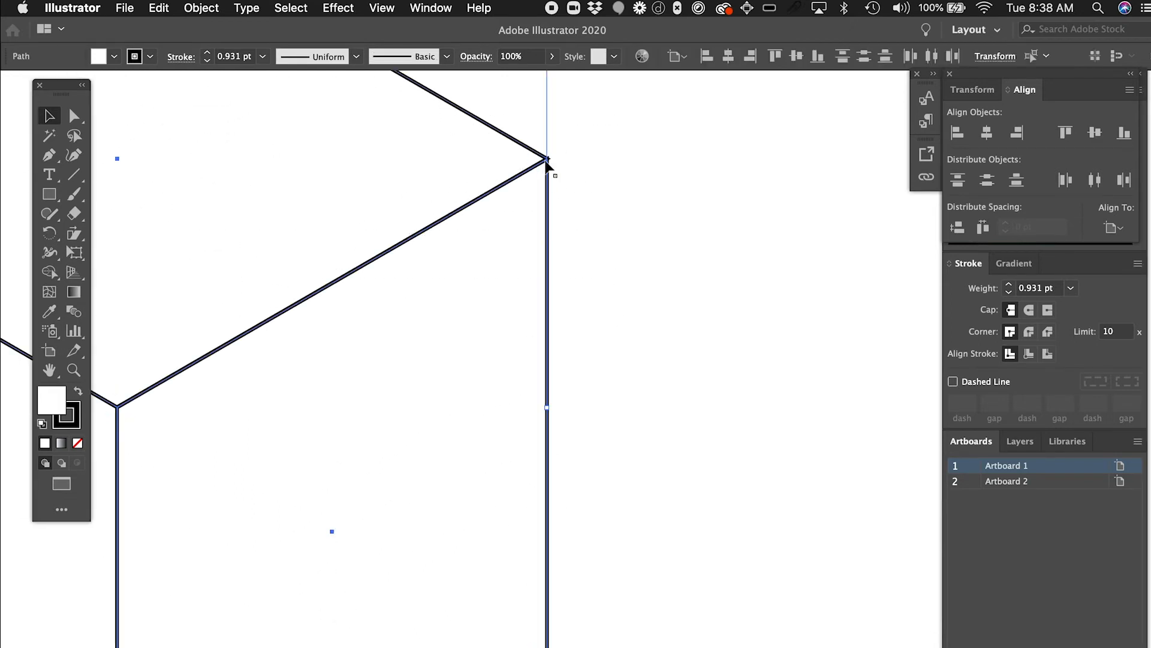
left_click(1031, 339)
left_click(1046, 334)
left_click(673, 246)
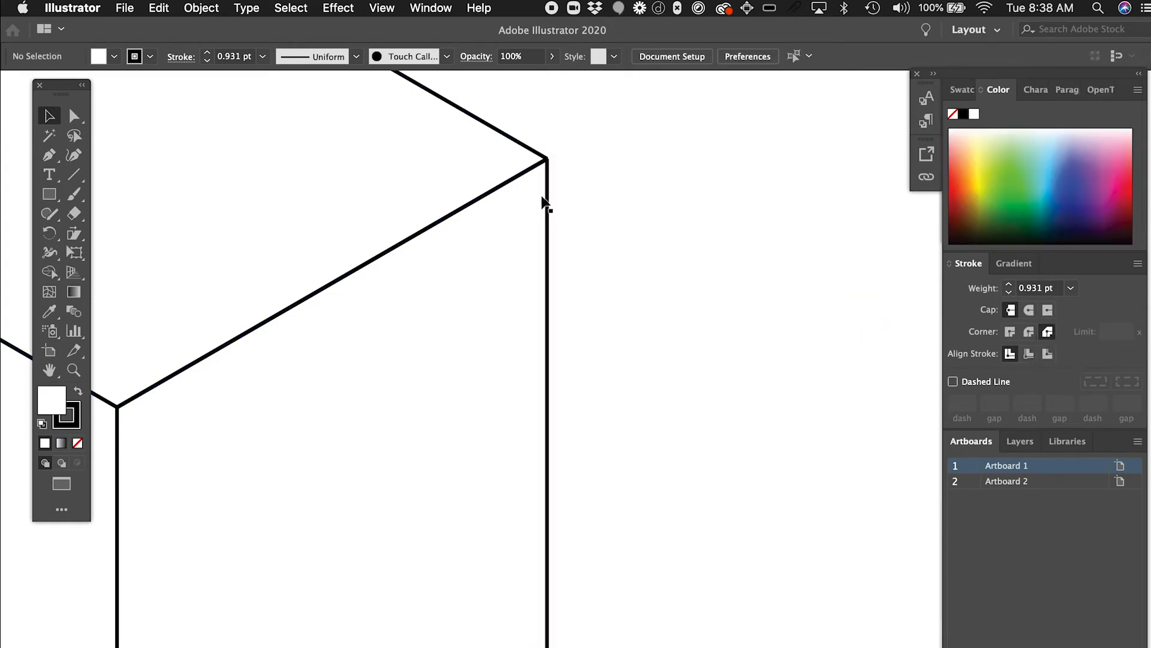
scroll(560, 158, "up", 2)
key("super+z")
scroll(543, 179, "down", 3)
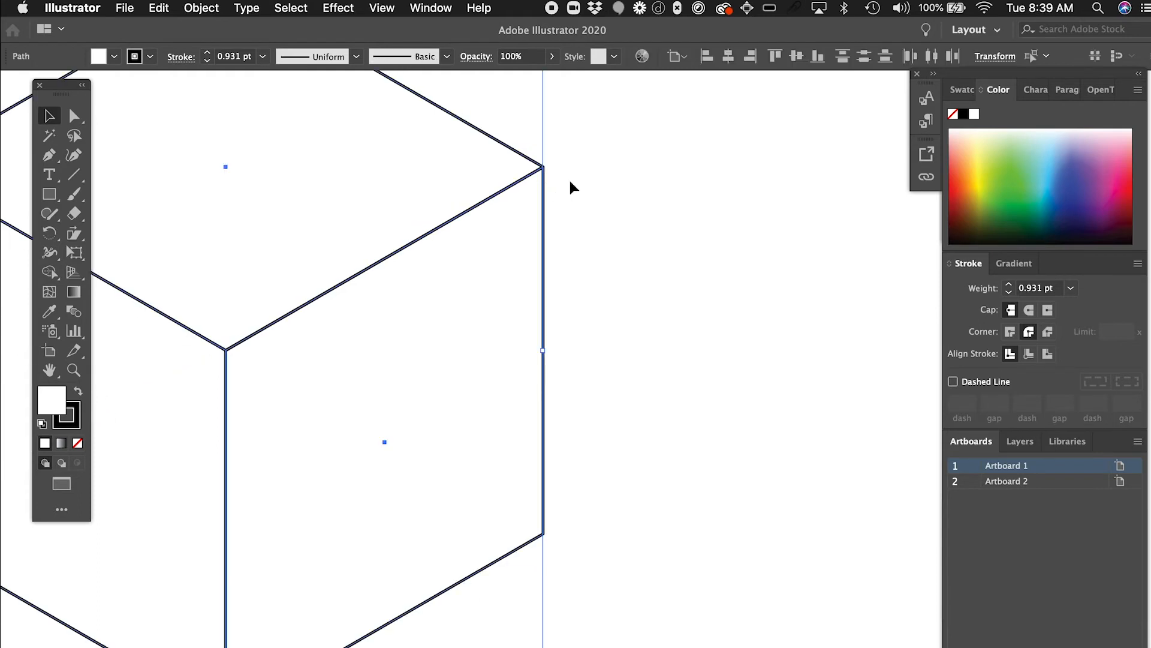
left_click(649, 203)
scroll(649, 202, "down", 4)
scroll(524, 307, "down", 2)
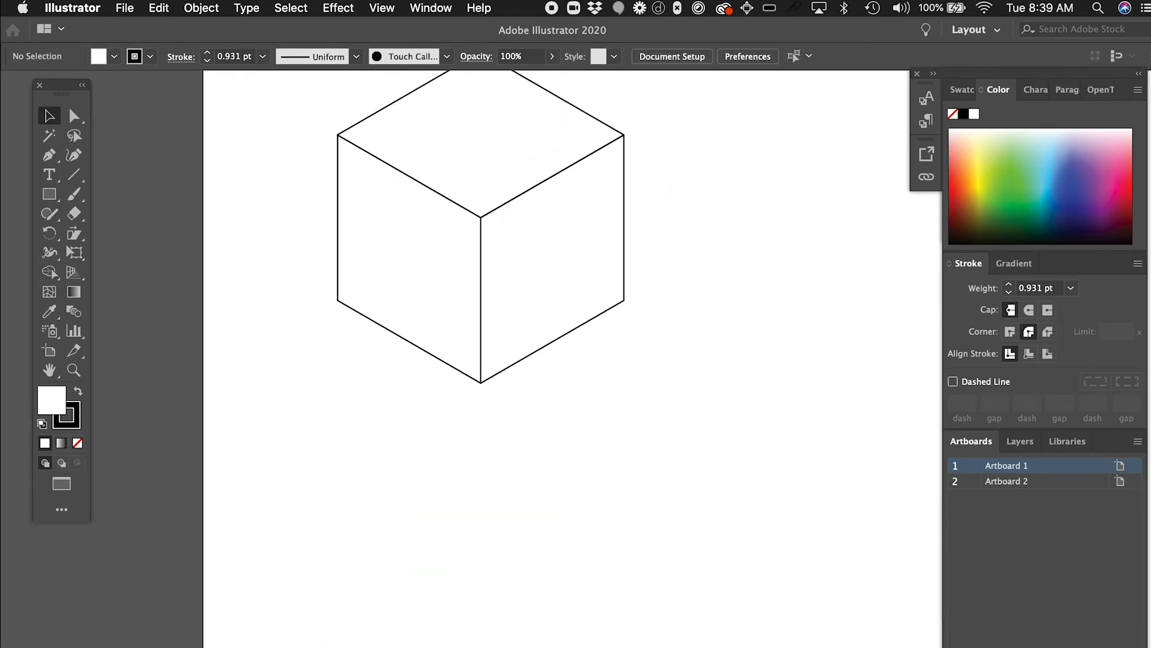
Step: Draw a circle smaller than a box face in the empty area below and to the right of the box, and deselect it
scroll(632, 405, "right", 5)
scroll(631, 405, "down", 2)
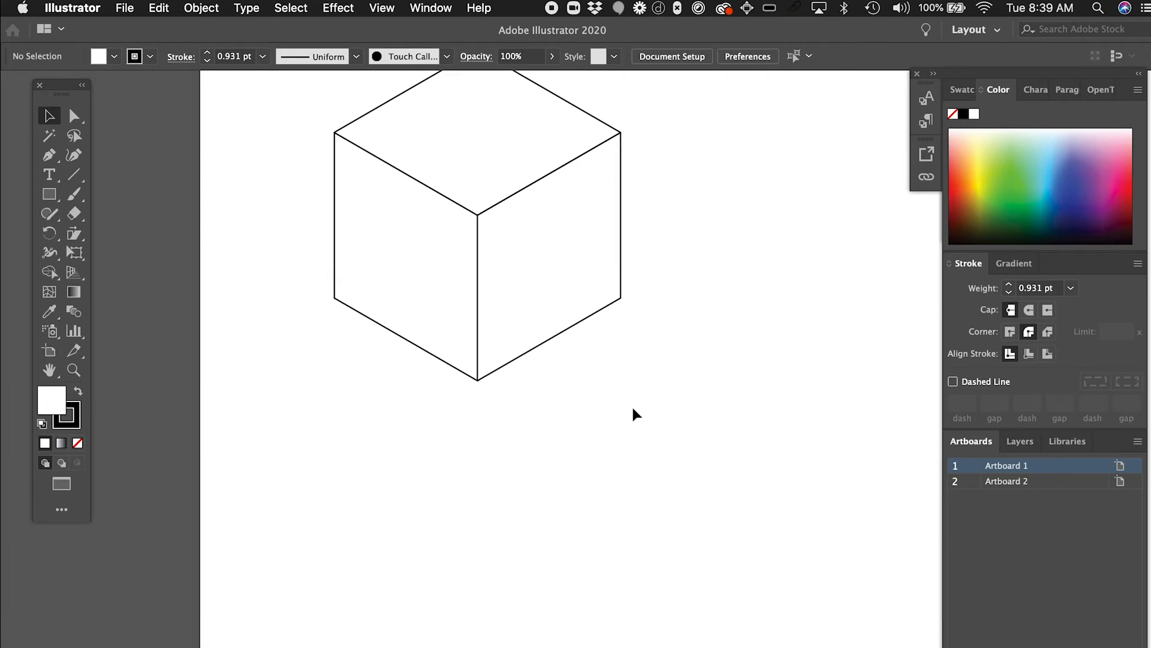
key("l")
left_click_drag(558, 336, 680, 458)
key("super+shift+a")
key("v")
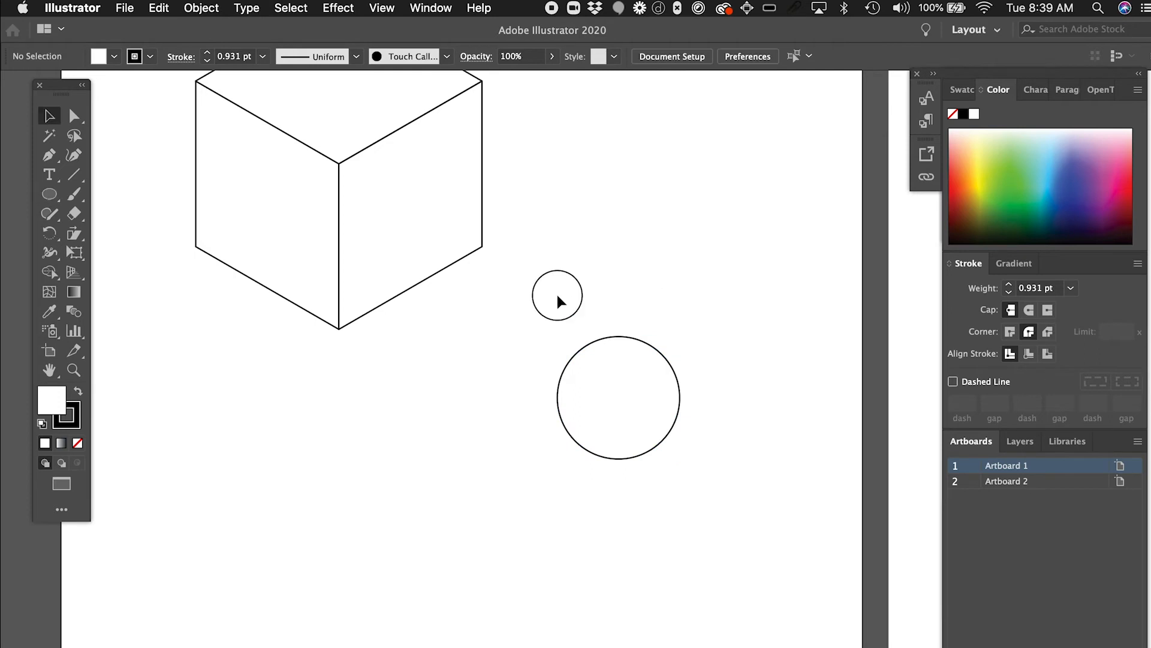
Step: Scale the circle non-uniformly to 100% horizontally and 86.602% vertically
left_click(670, 420)
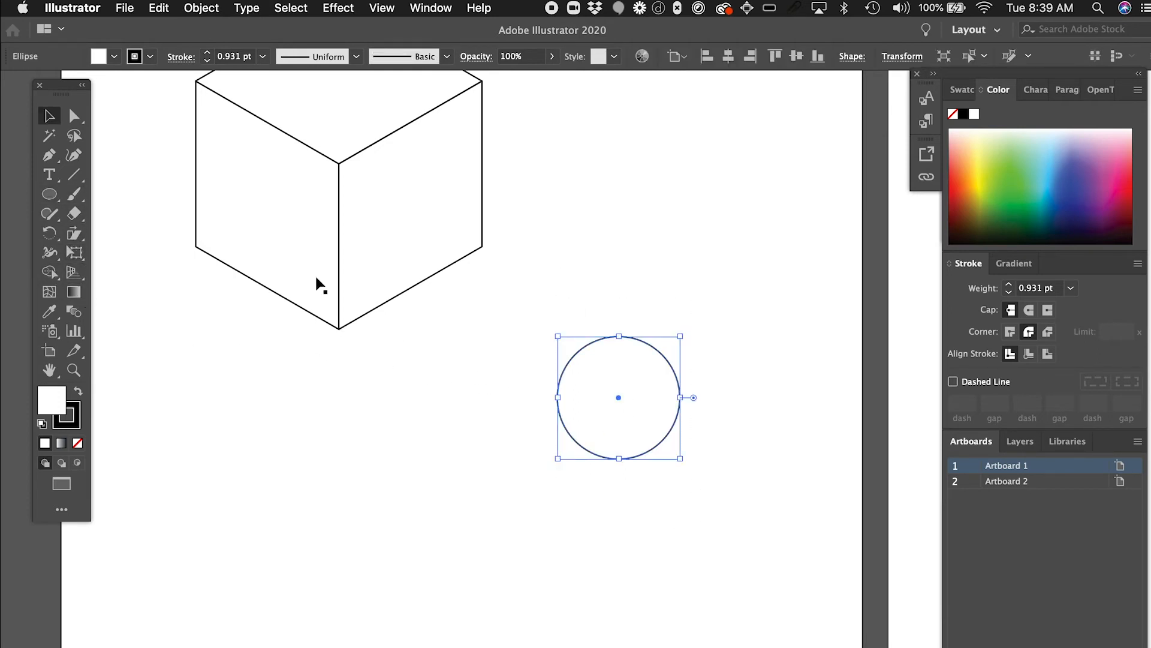
left_click_drag(75, 238, 129, 232)
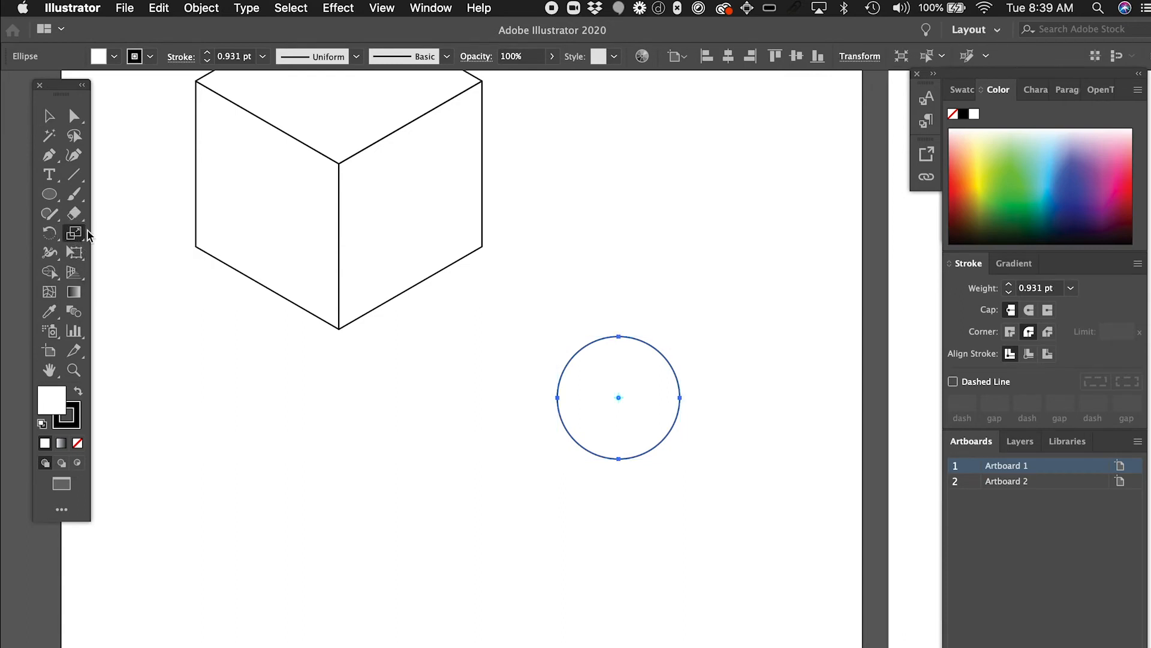
double_click(75, 235)
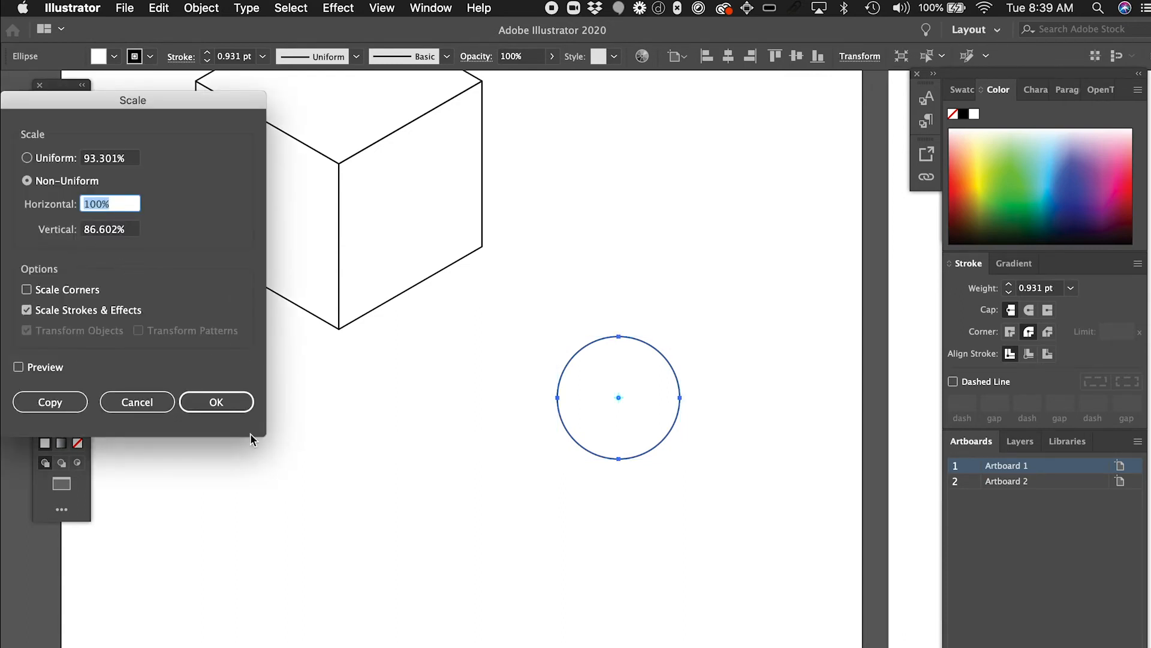
left_click(235, 404)
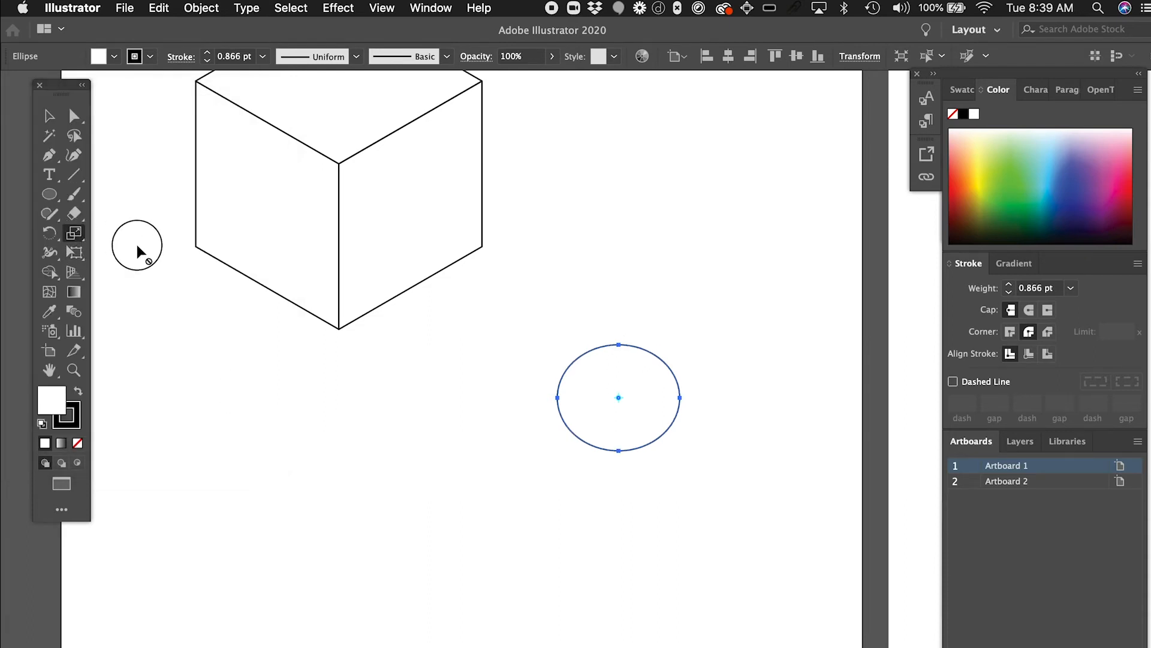
Step: Shear the flattened circle with the same shear settings used for the box's top face
left_click_drag(73, 233, 123, 254)
double_click(73, 234)
left_click(216, 387)
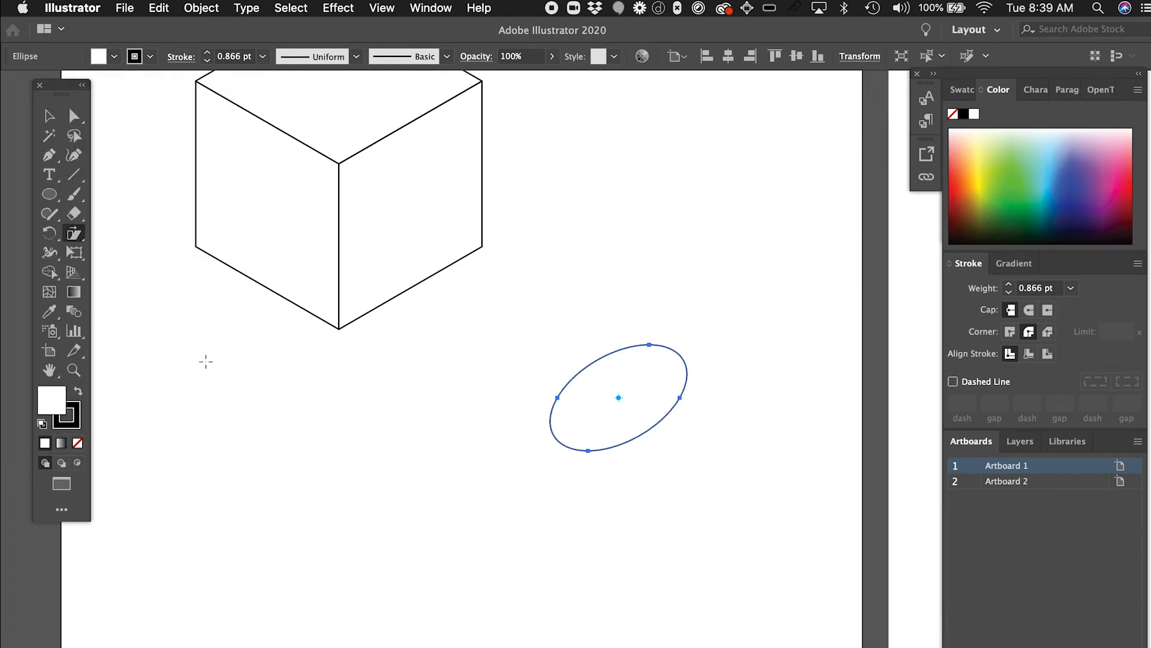
Step: Rotate the sheared ellipse by -30° so it matches the plane of the box's top face, and deselect it
double_click(50, 233)
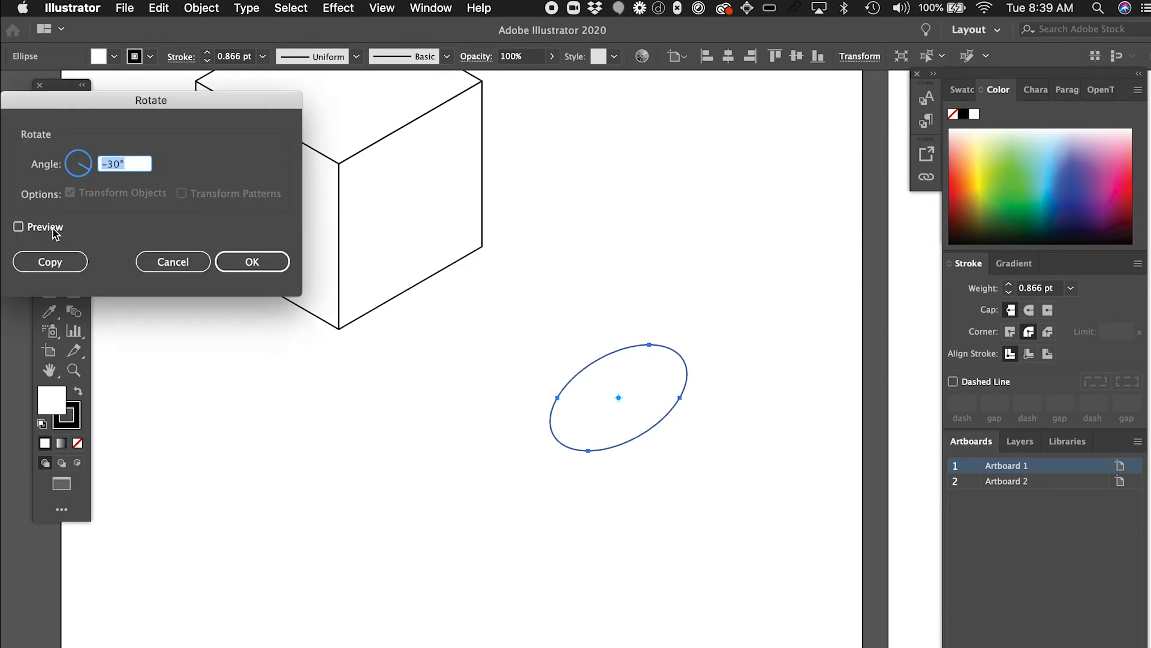
left_click(240, 262)
left_click(628, 287, "super")
scroll(630, 287, "down", 1)
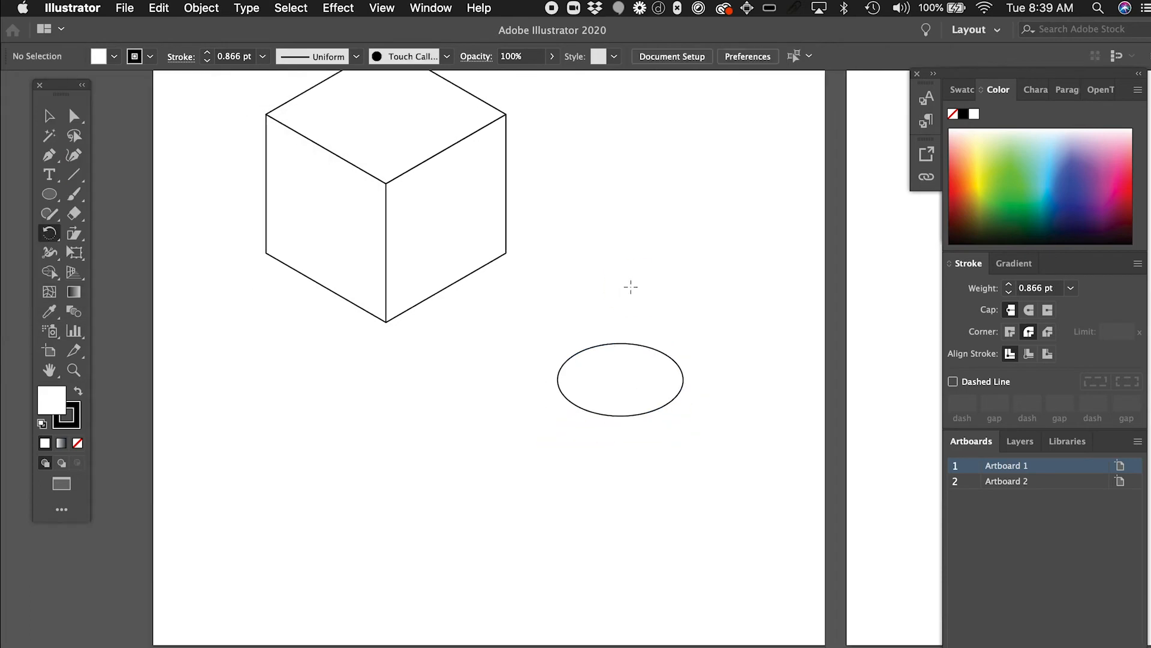
Step: Move the ellipse onto the box's top face and adjust it sideways towards the face's centre
scroll(629, 287, "down", 1)
key("v")
left_click_drag(660, 345, 465, 102)
scroll(465, 102, "up", 3)
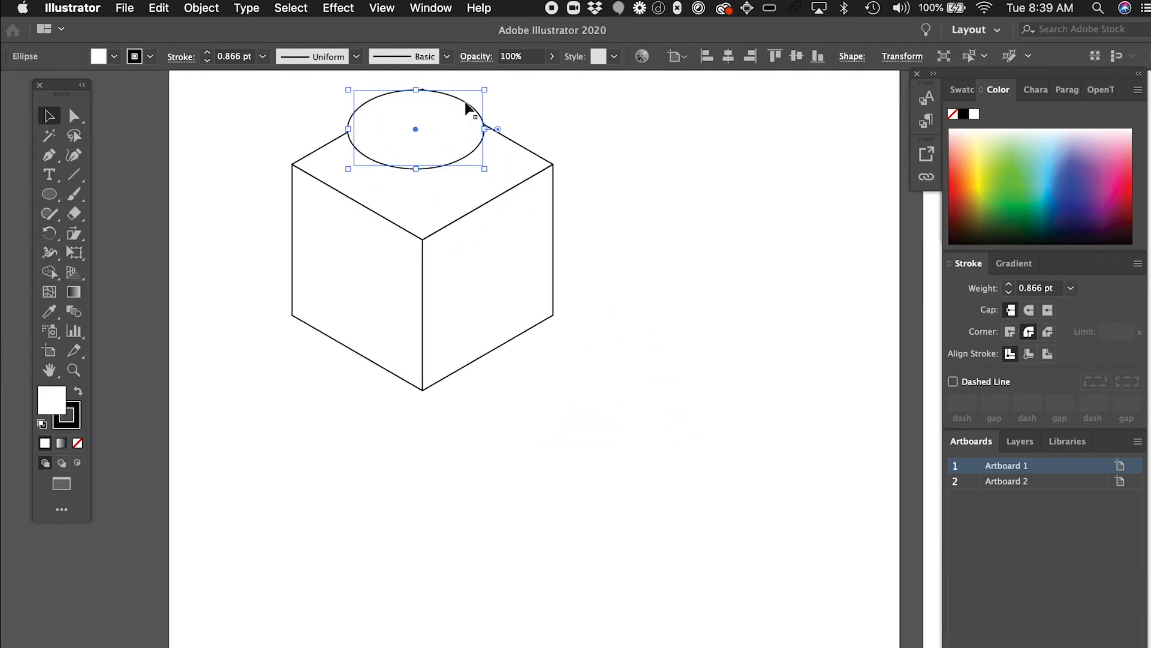
left_click(573, 97)
left_click_drag(484, 129, 492, 135)
Step: Try to align the horizontal centres of the ellipse and all box faces with the top face as key object, and undo it
left_click_drag(505, 528, 406, 168)
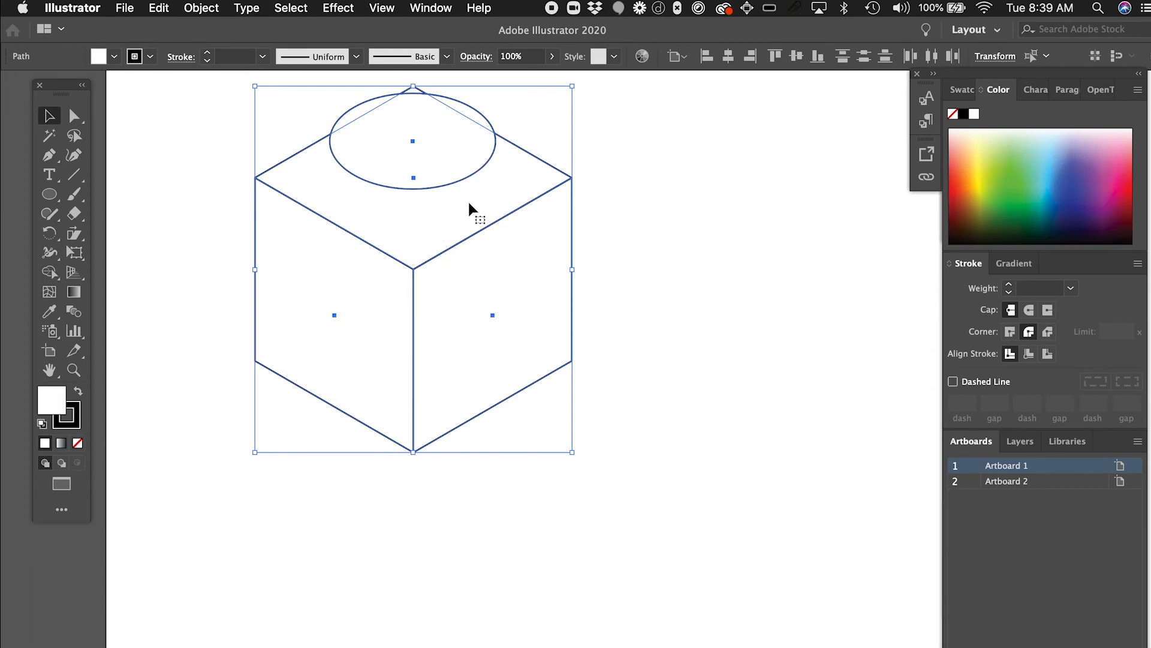
left_click(538, 159)
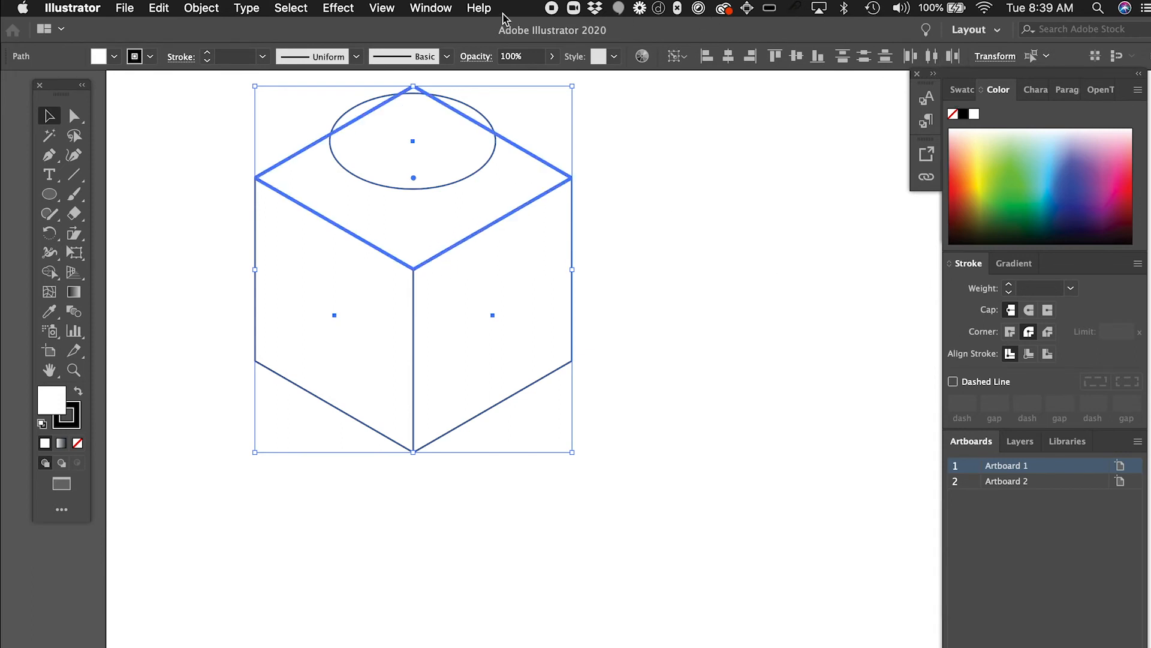
left_click(430, 8)
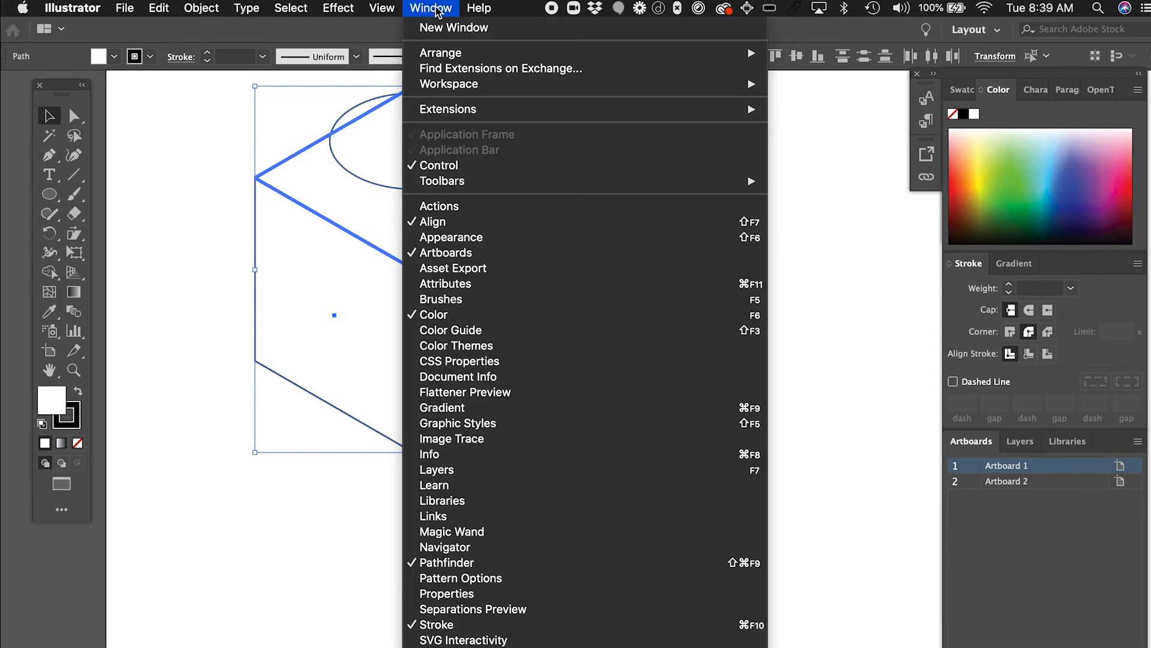
left_click(498, 222)
left_click(986, 132)
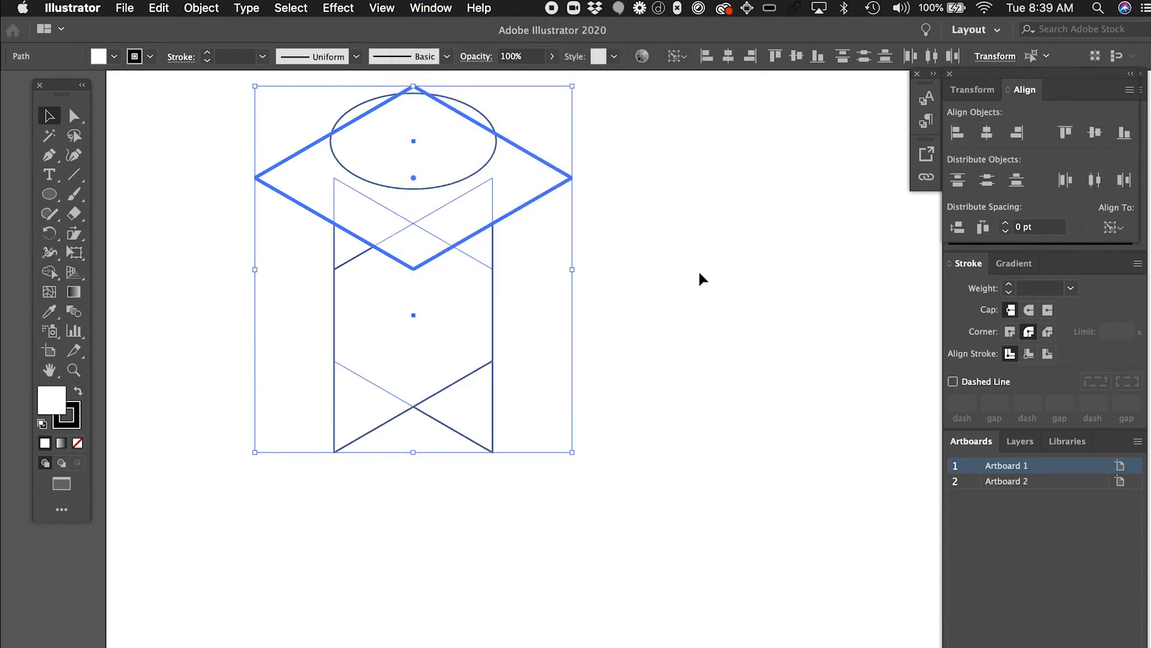
key("super+z")
Step: Align the ellipse's horizontal centre with the box's top face, using the top face as key object, and deselect
left_click_drag(380, 401, 370, 396)
left_click(987, 132)
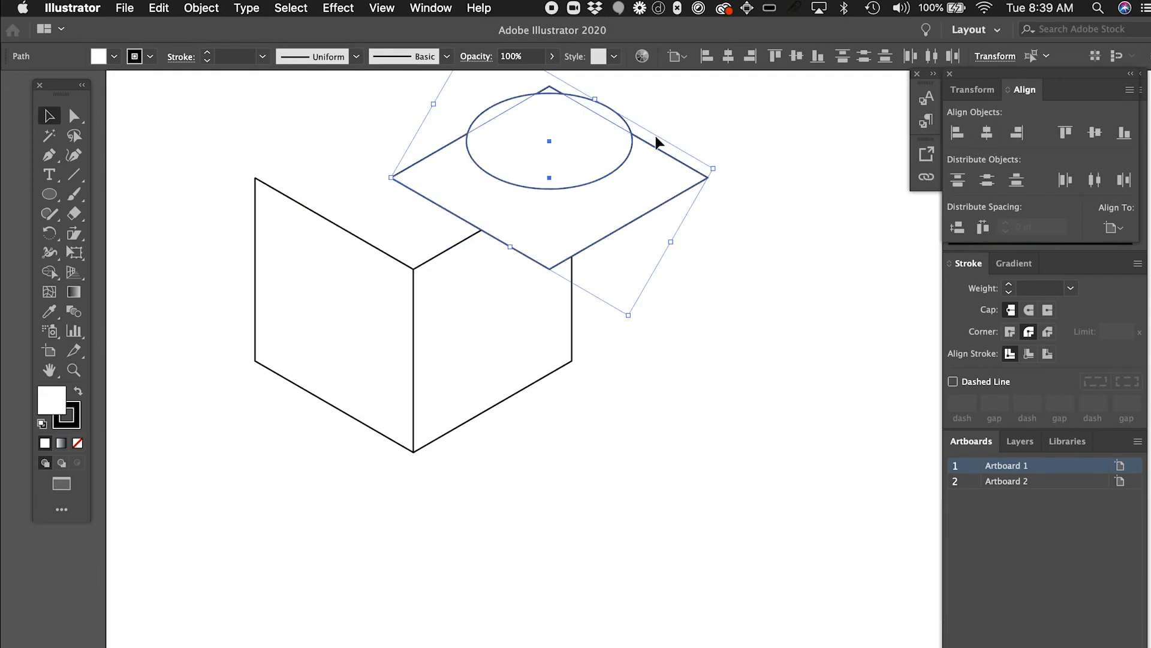
key("super+z")
left_click(538, 168)
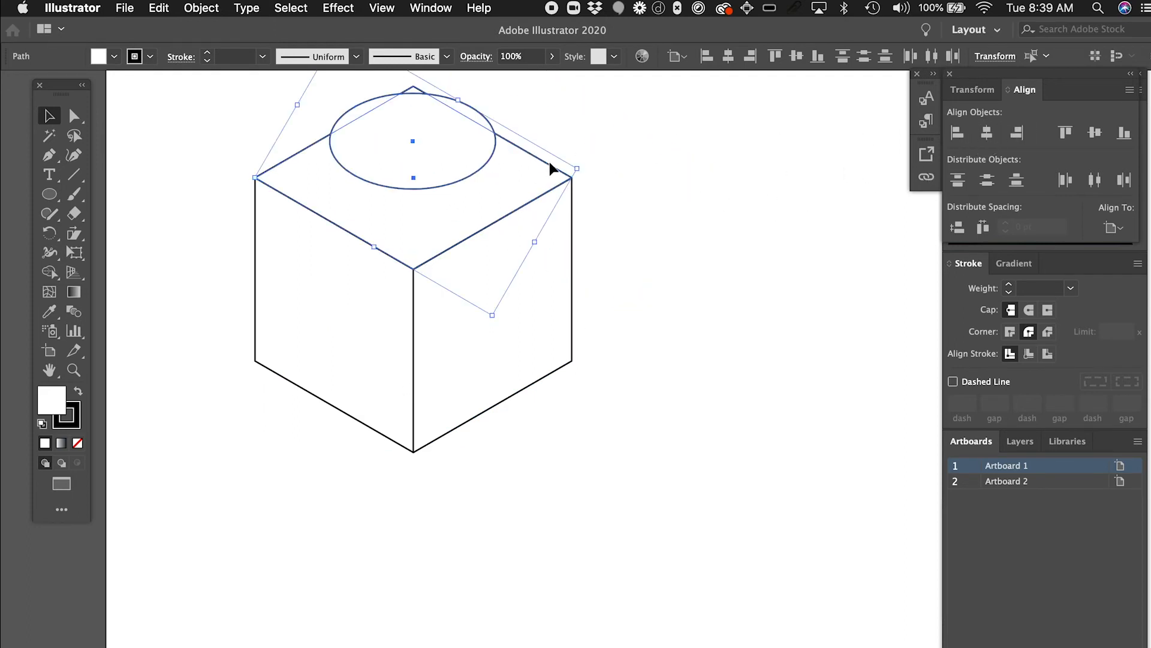
left_click(683, 239)
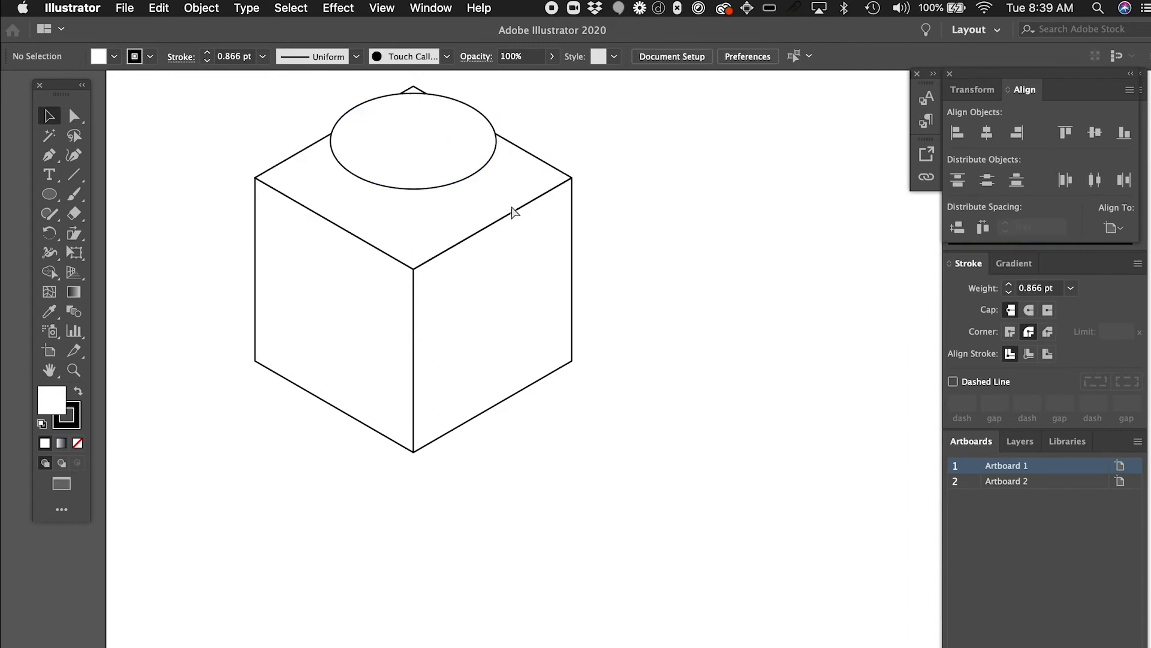
Step: Duplicate the ellipse straight down on the box's top face and place the copy behind the original
scroll(505, 173, "up", 2)
scroll(505, 172, "left", 2)
scroll(505, 173, "up", 2)
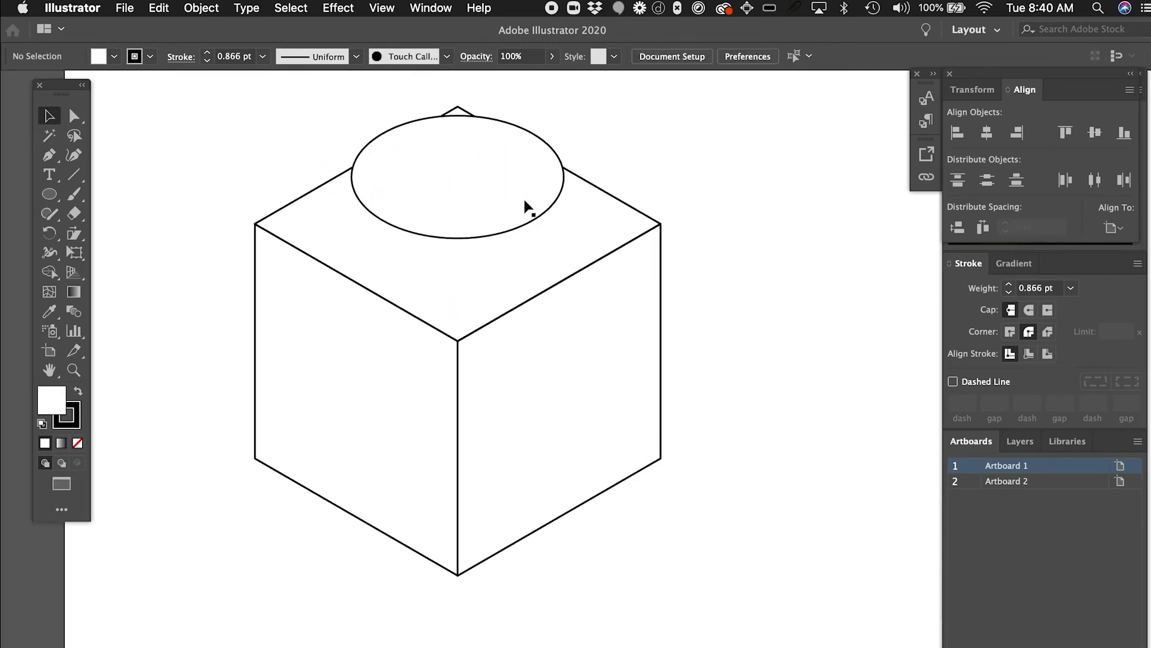
left_click_drag(536, 230, 532, 288)
key("super+bracketleft")
left_click(663, 180)
Step: Draw a path with the Pen tool joining both ellipses' side points, arrange it behind the upper ellipse, and deselect
scroll(560, 207, "up", 3)
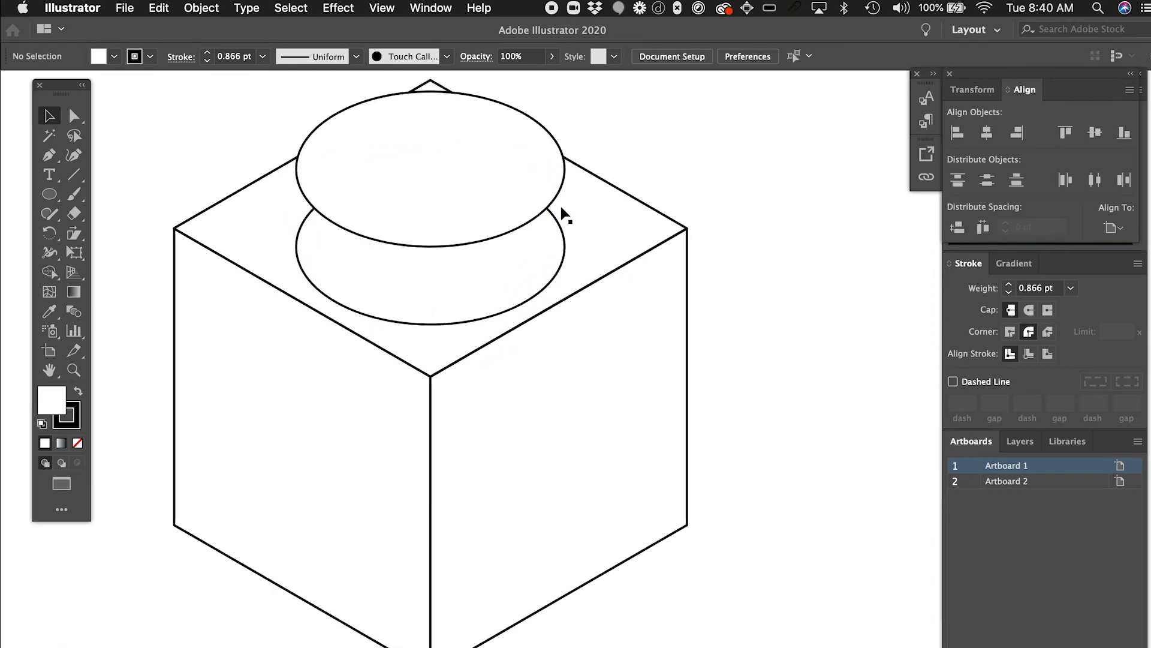
key("p")
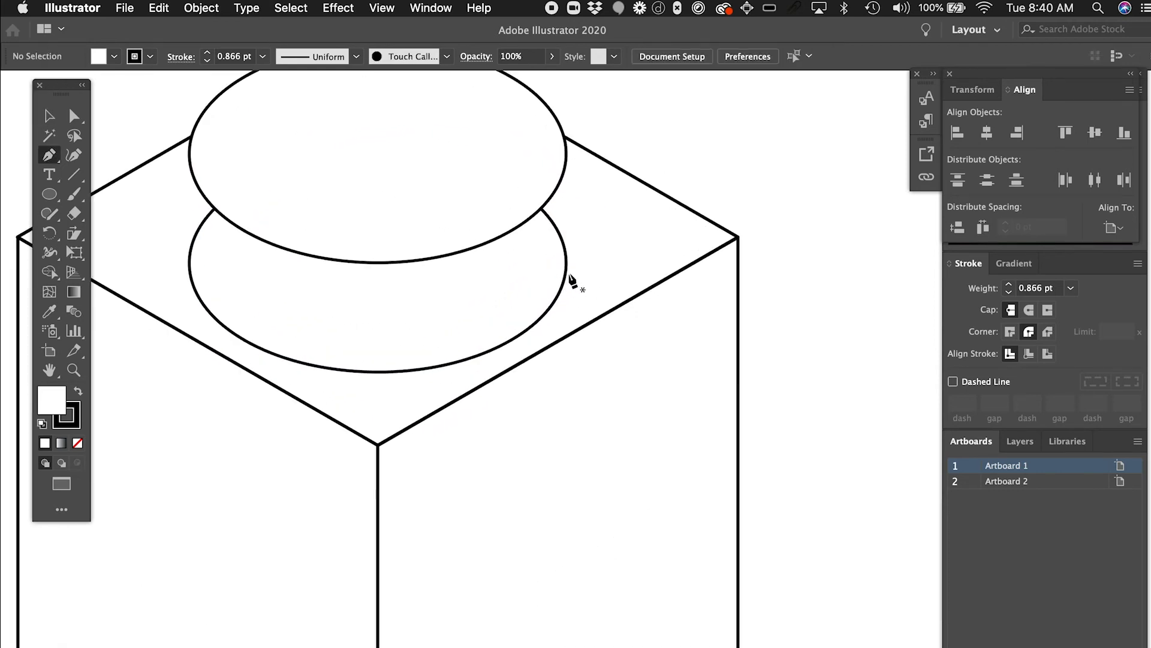
left_click(568, 264)
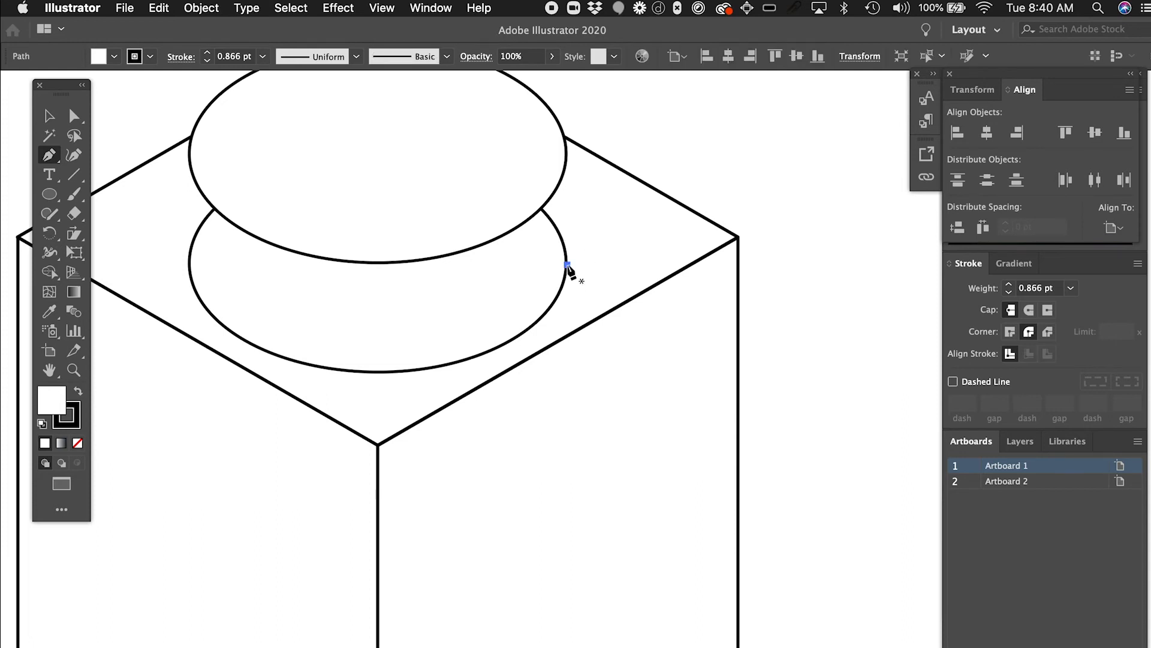
left_click(568, 154)
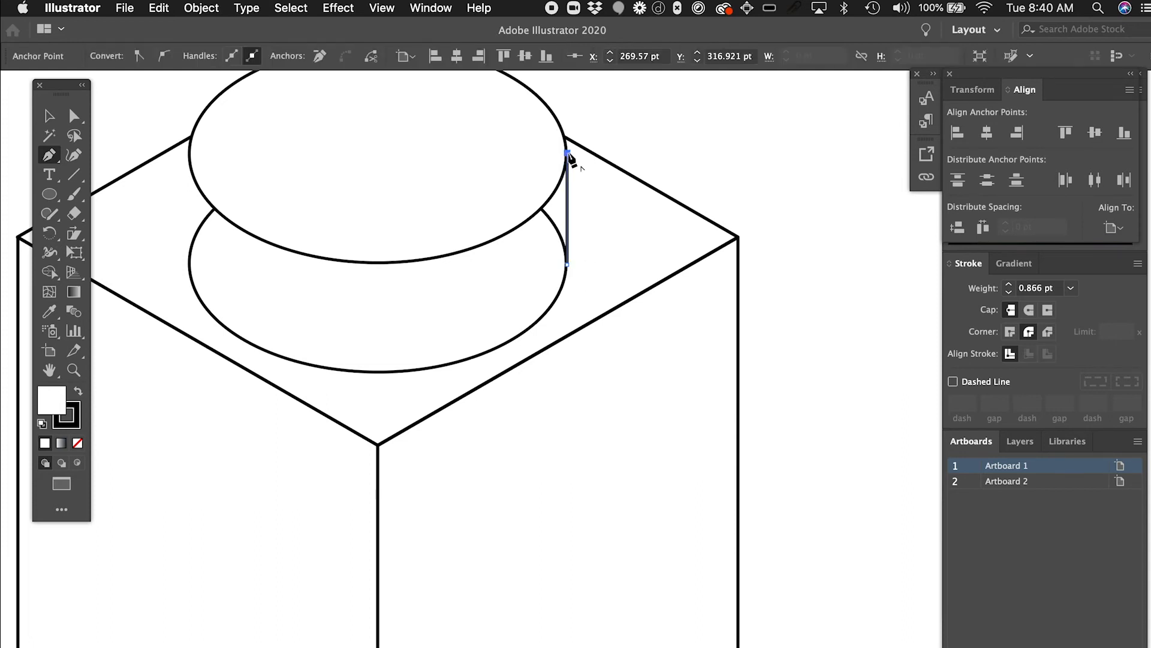
left_click(189, 154)
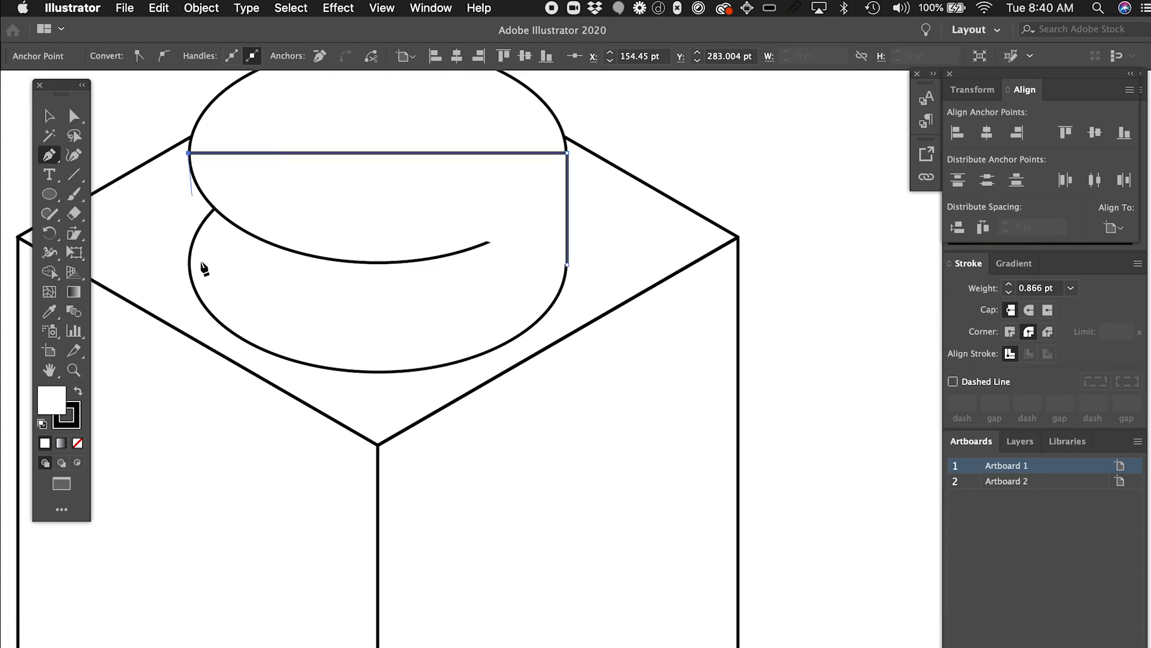
left_click(189, 262)
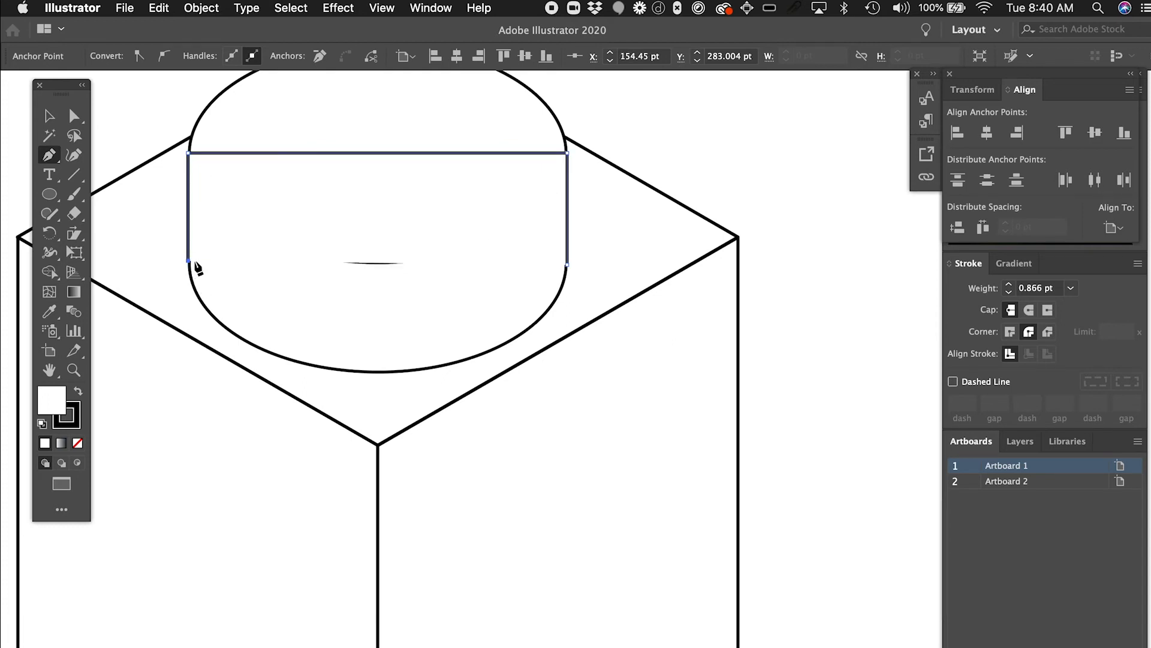
key("super+shift+bracketleft")
left_click(702, 150, "super")
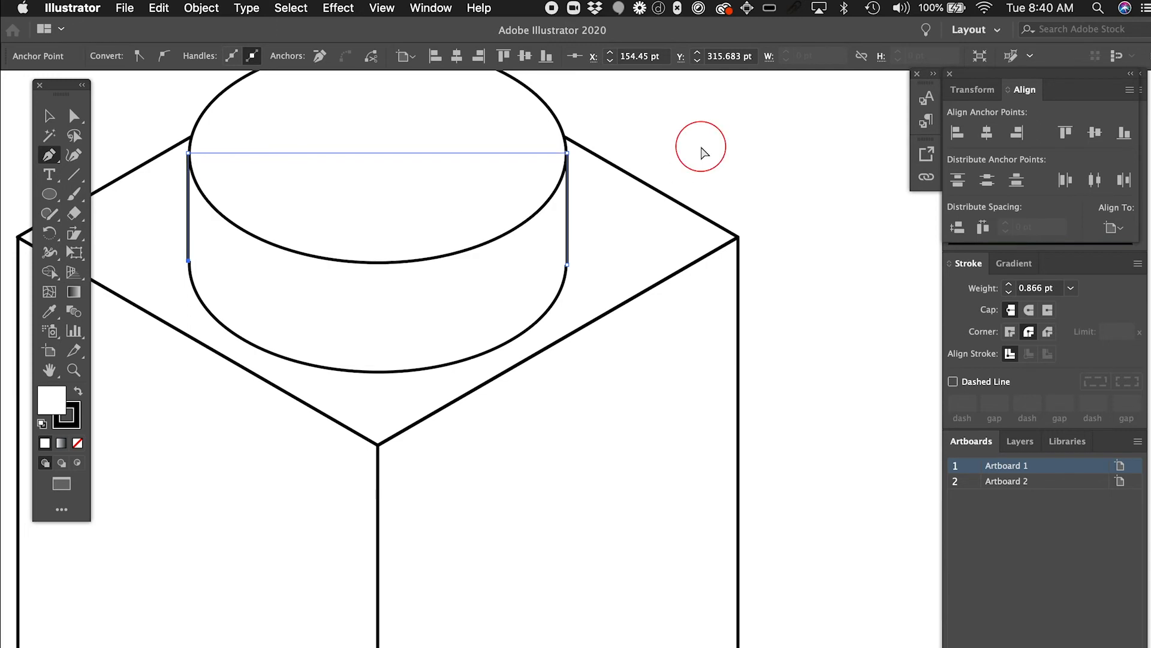
Step: Narrow the cylinder's side path slightly to match the width of the ellipses
scroll(587, 268, "up", 1)
scroll(587, 270, "up", 1)
key("a")
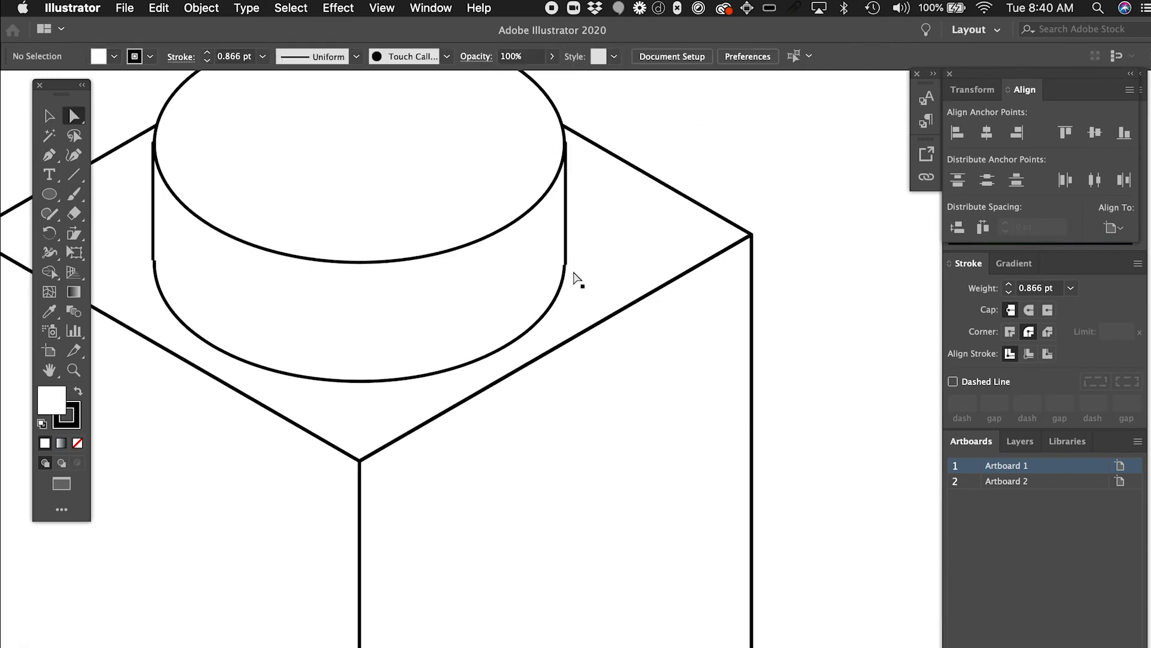
left_click(567, 265)
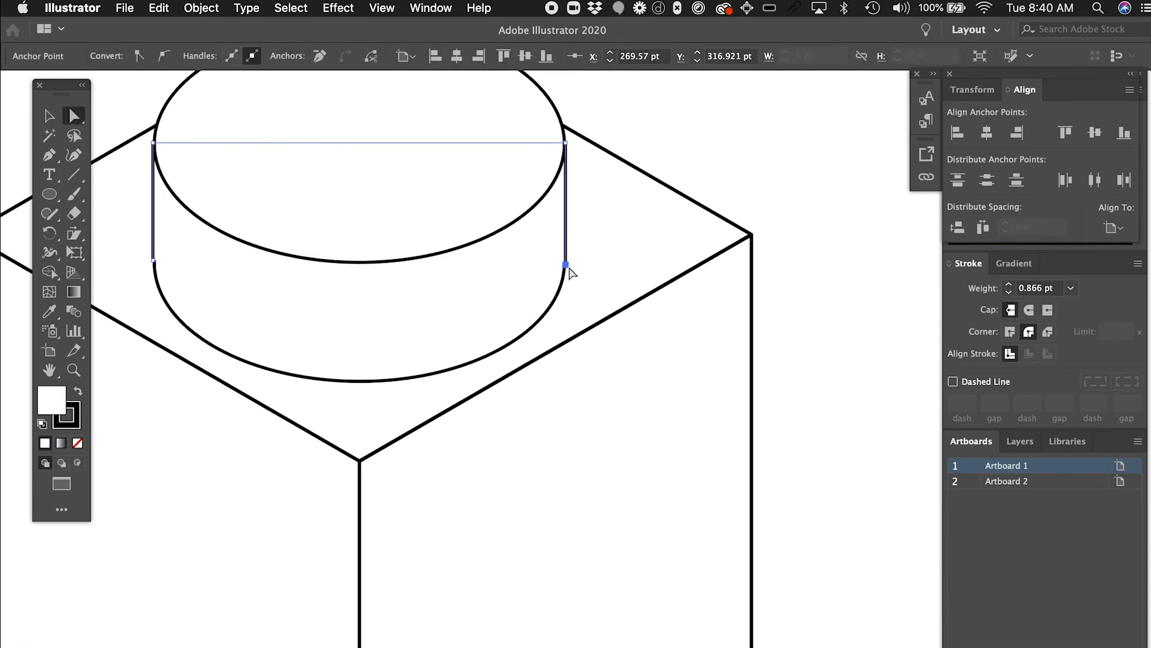
key("v")
left_click_drag(566, 207, 563, 204)
left_click(715, 130)
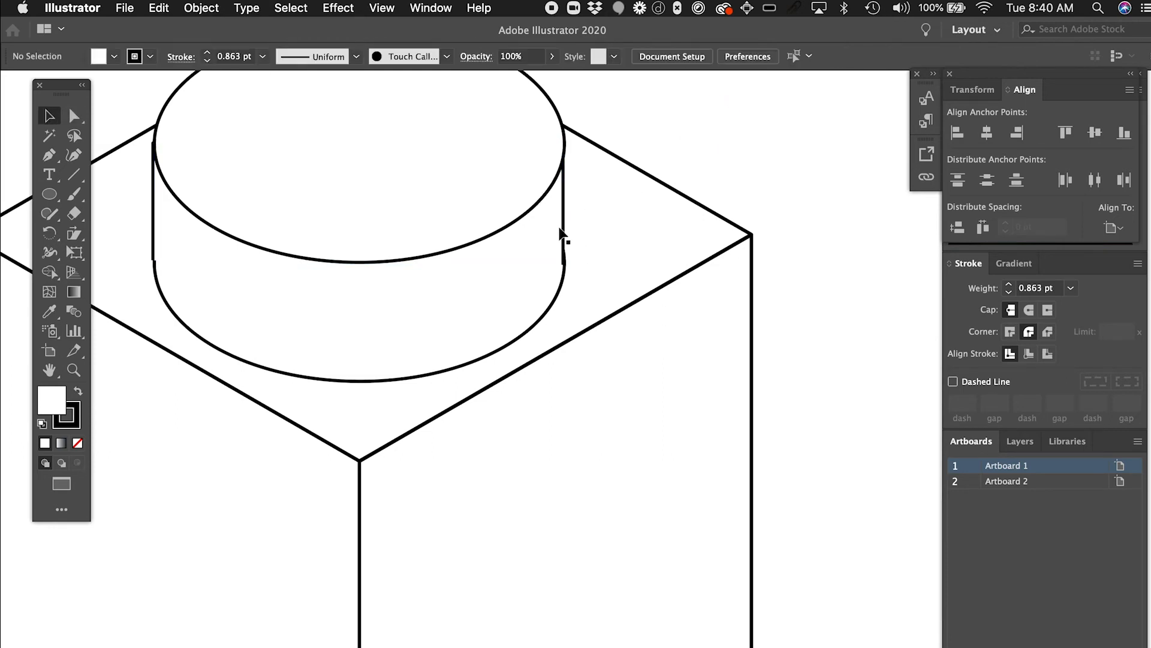
Step: Align the side path's horizontal centre with the upper ellipse as key object, and deselect both
left_click(566, 223)
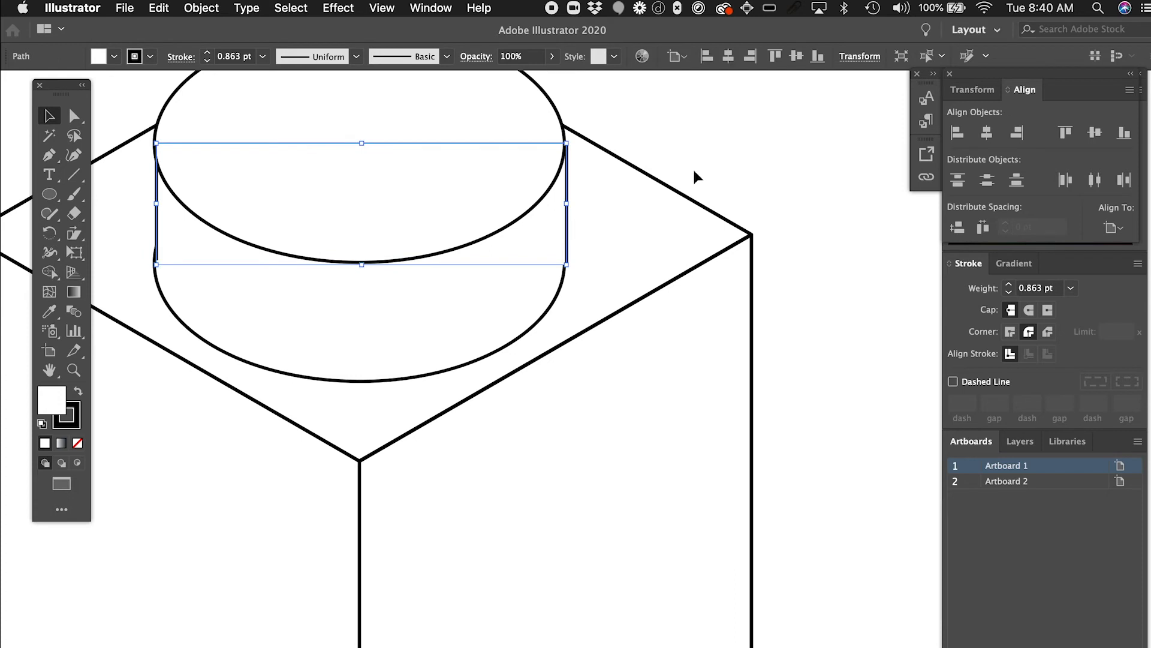
left_click(557, 116, "shift")
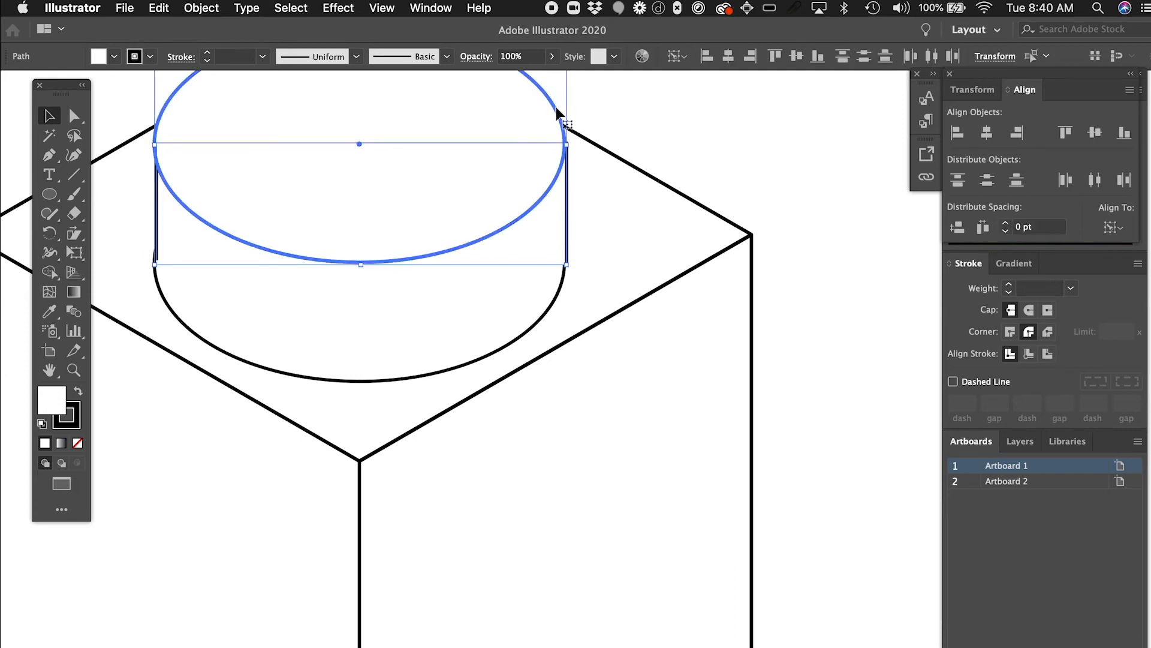
left_click(986, 132)
left_click(802, 162)
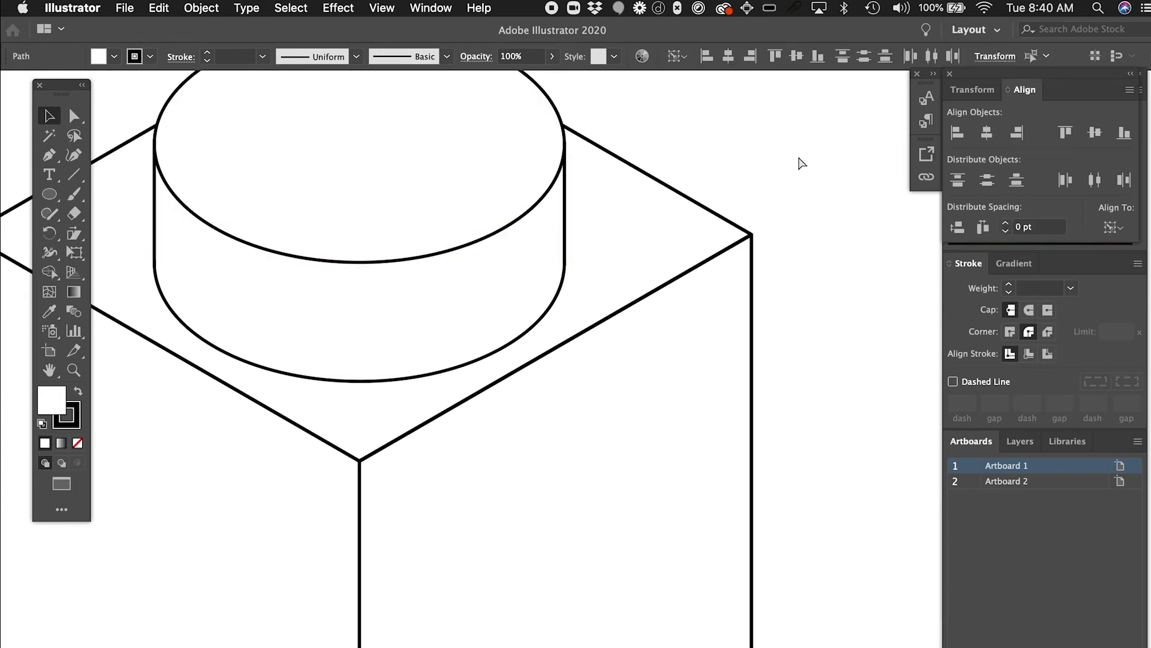
scroll(585, 289, "down", 5)
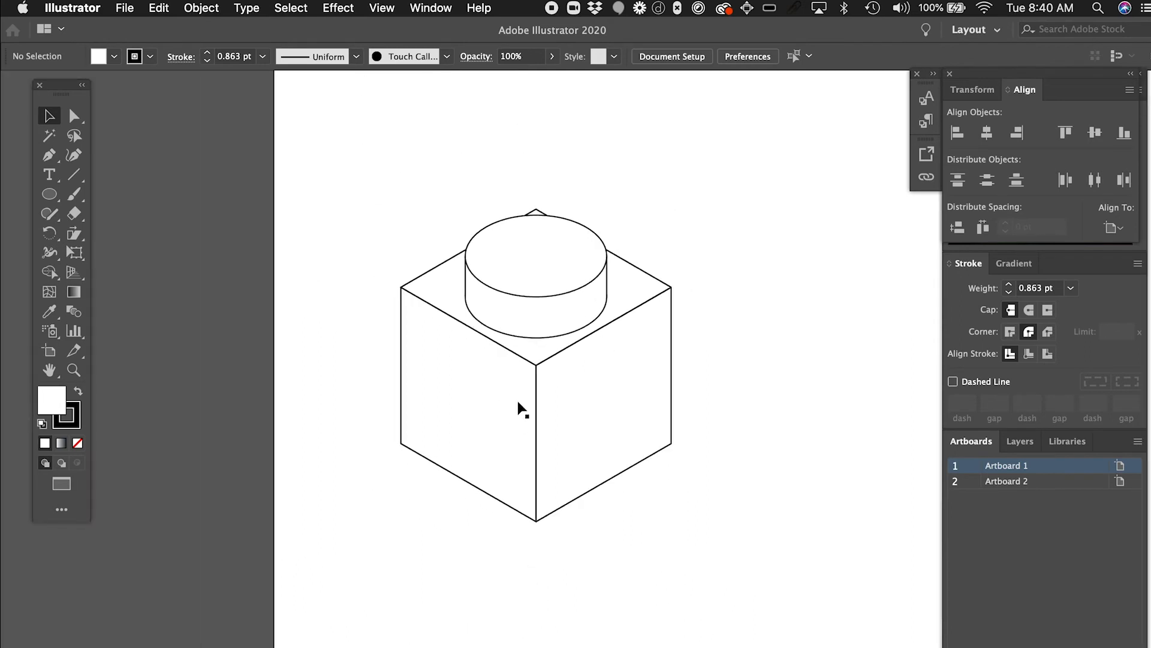
Step: Show the Actions panel, collapse the Isometric Transform action, and move the panel clear of the artwork
scroll(562, 227, "down", 2)
scroll(624, 337, "right", 5)
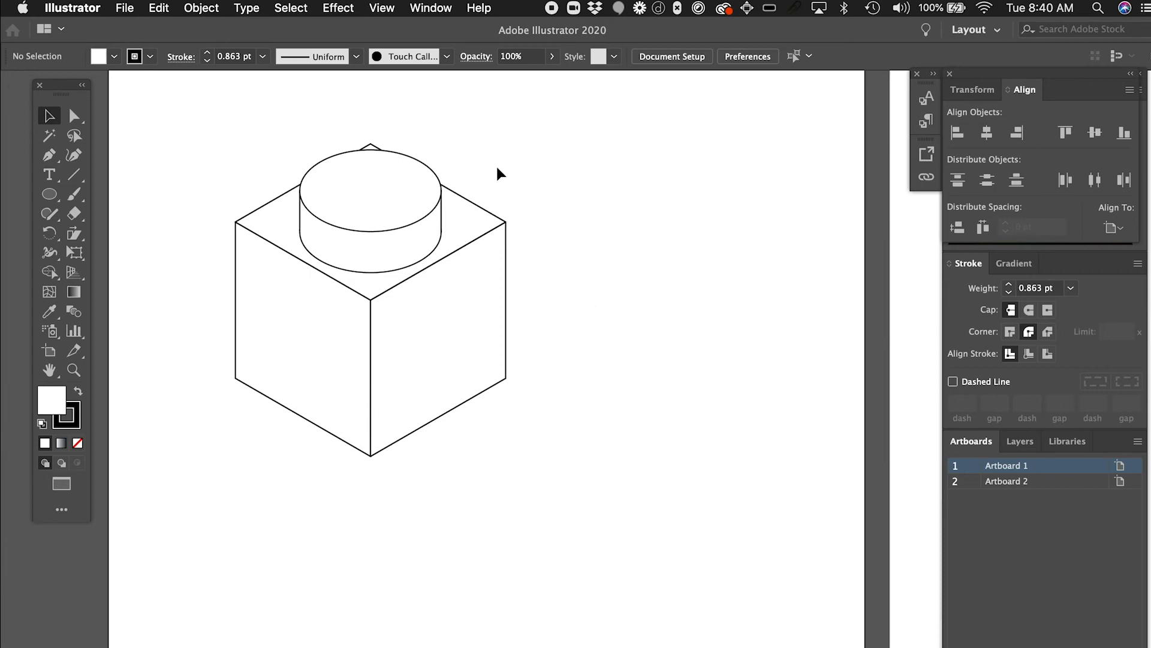
left_click(422, 12)
left_click(488, 208)
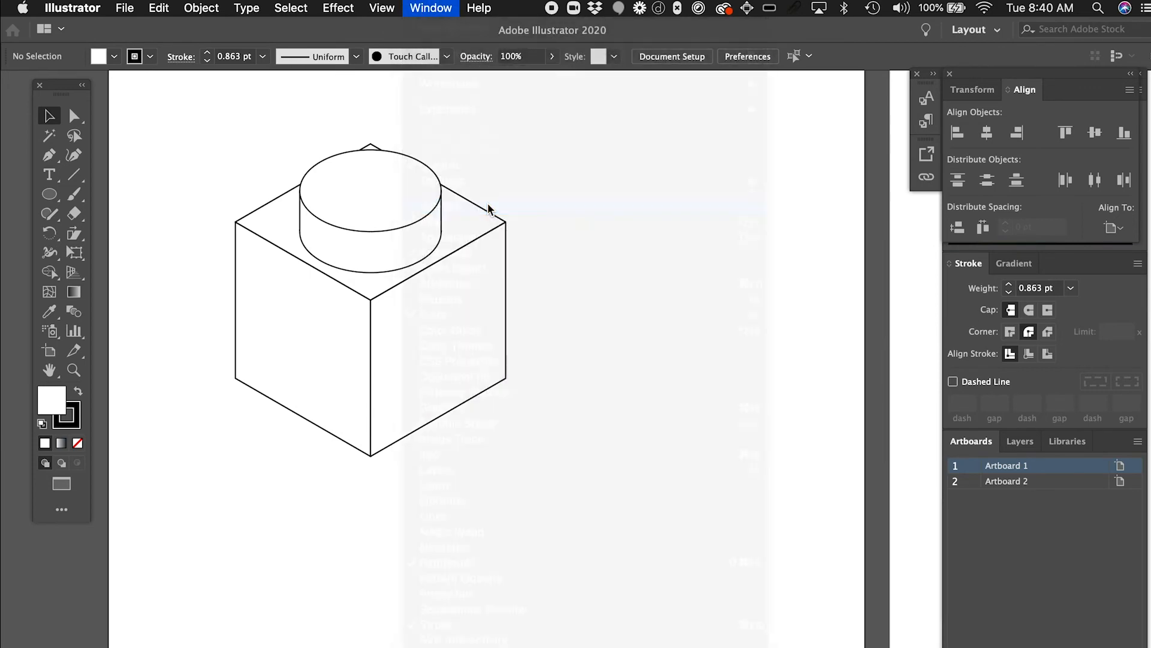
left_click_drag(201, 345, 738, 231)
scroll(766, 278, "down", 10)
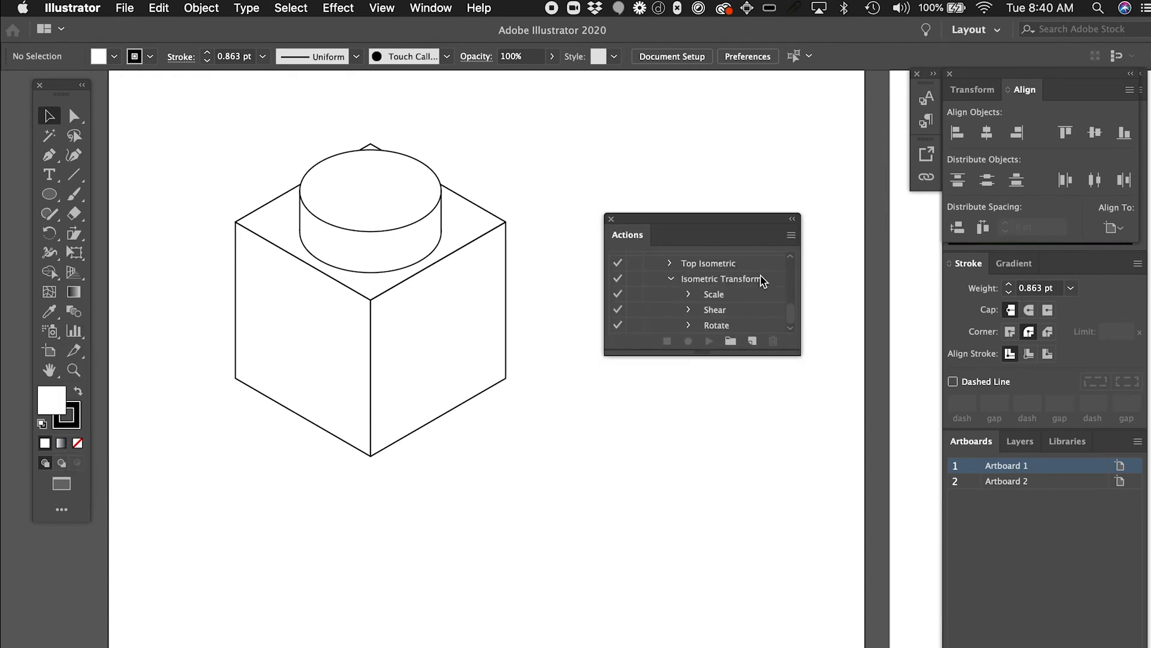
left_click(670, 280)
left_click_drag(722, 233, 893, 154)
left_click(719, 234)
scroll(670, 307, "right", 3)
scroll(670, 307, "down", 1)
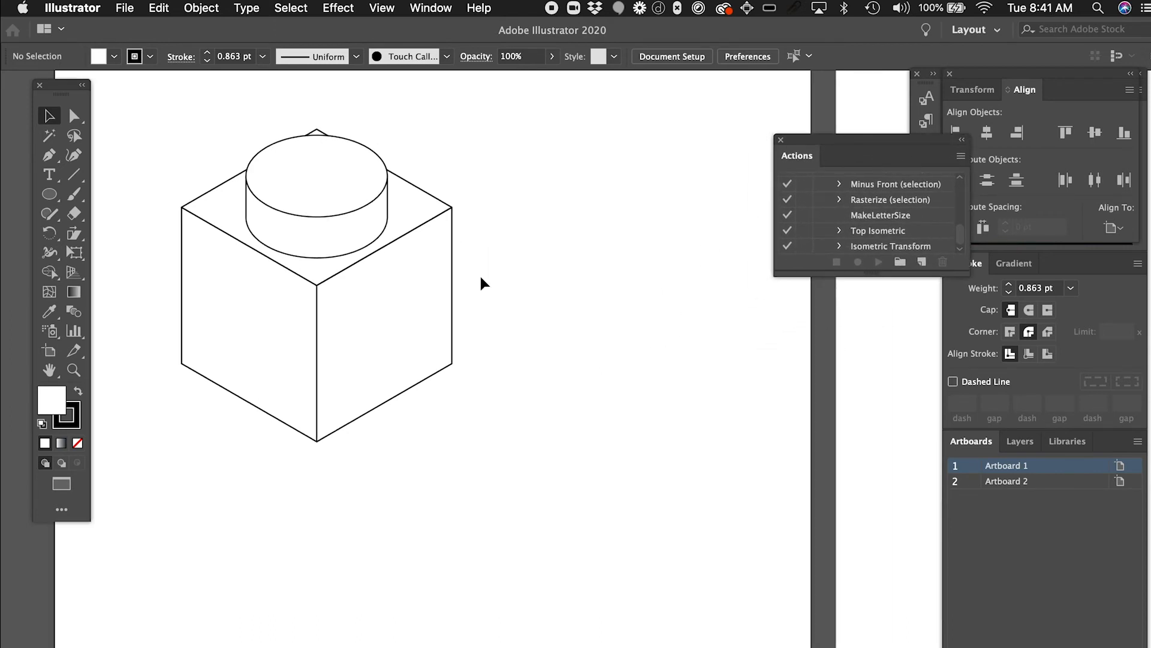
Step: Draw a square in the empty area beside the isometric box, keeping it selected
key("n")
key("m")
left_click(541, 293)
left_click_drag(541, 292, 697, 448)
key("v")
left_click_drag(617, 244, 725, 386)
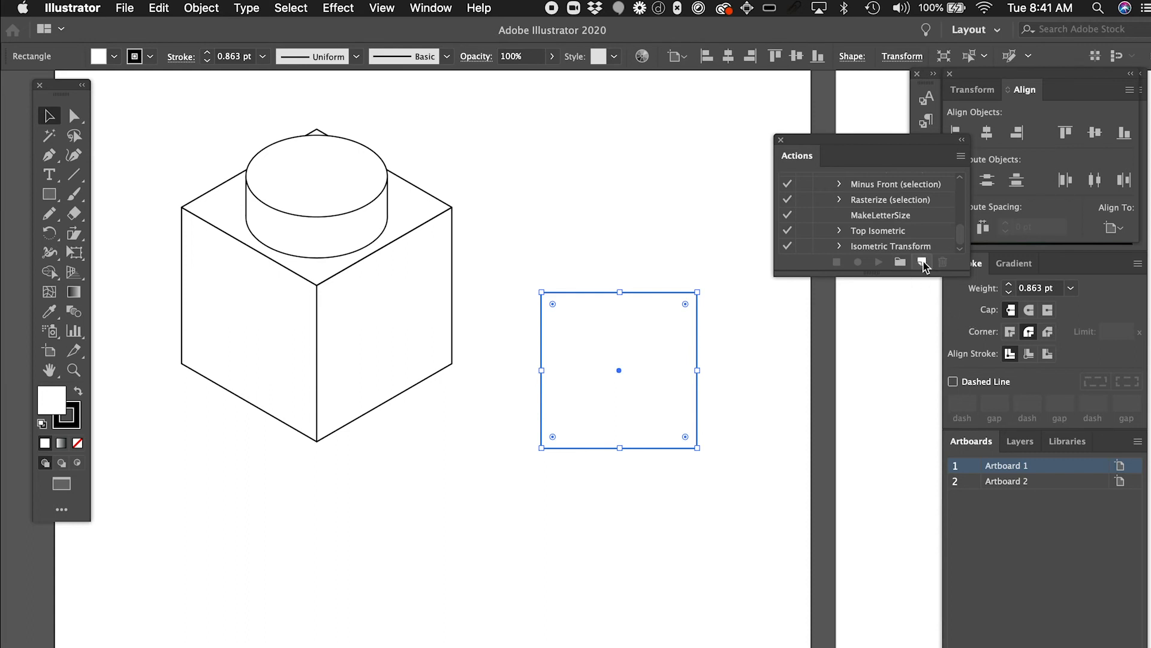
Step: Create a new action named "isometric action top" in the Default Actions set and start recording it
left_click(923, 262)
left_click_drag(245, 103, 693, 103)
type("isometric action top")
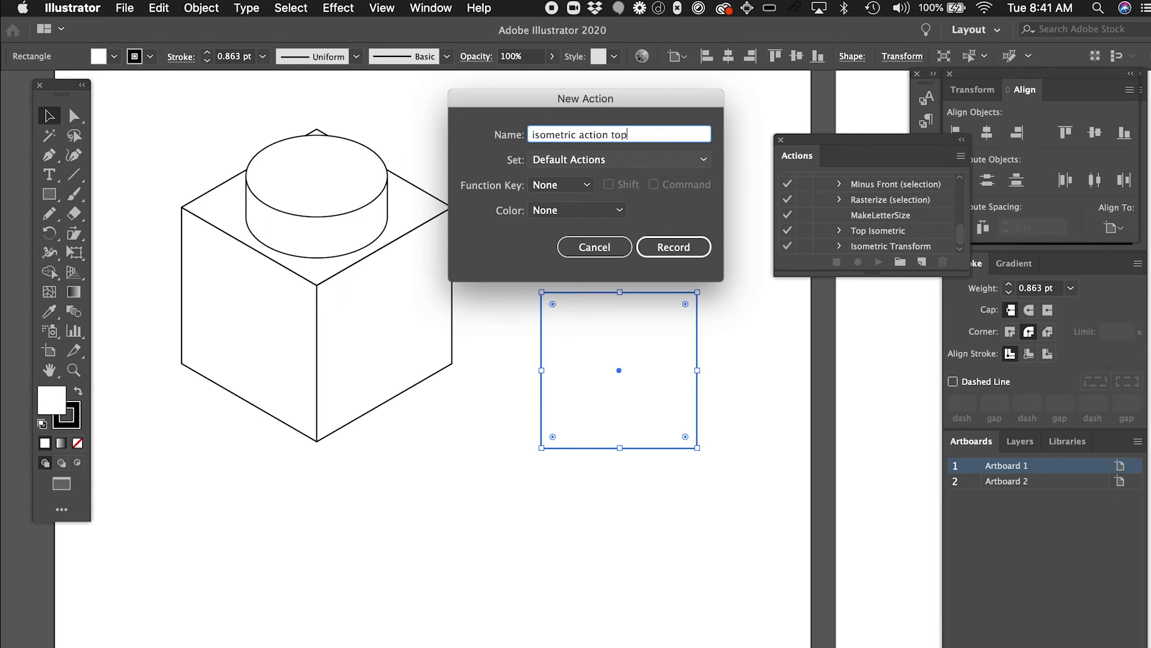
left_click(679, 251)
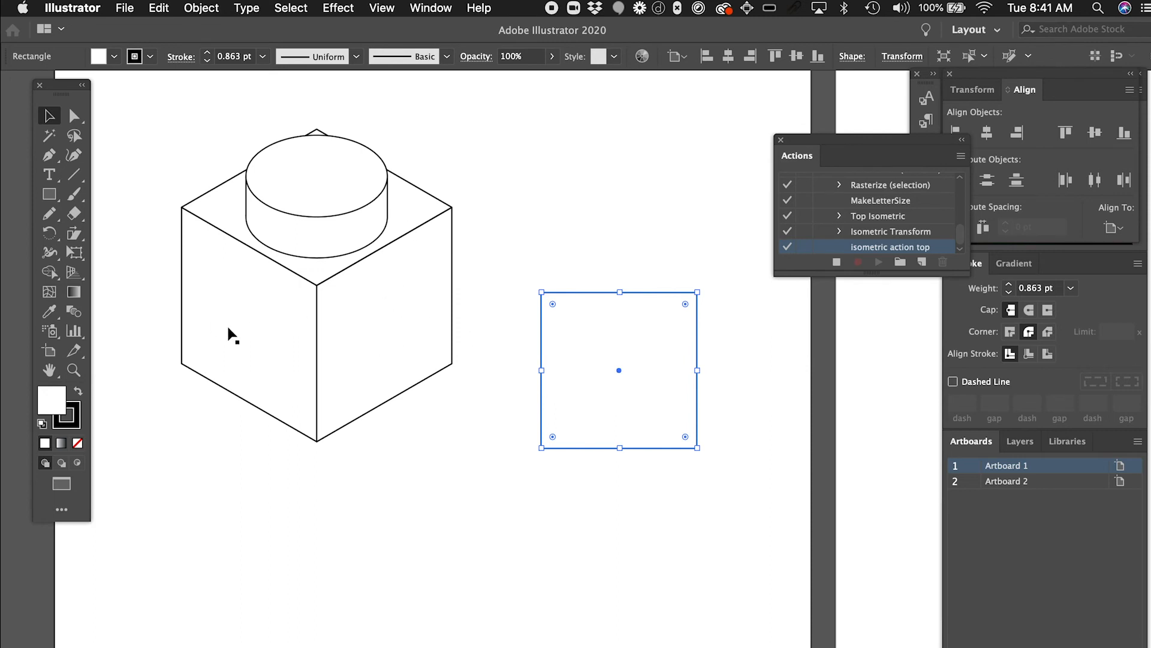
left_click(592, 217)
left_click_drag(560, 236, 691, 534)
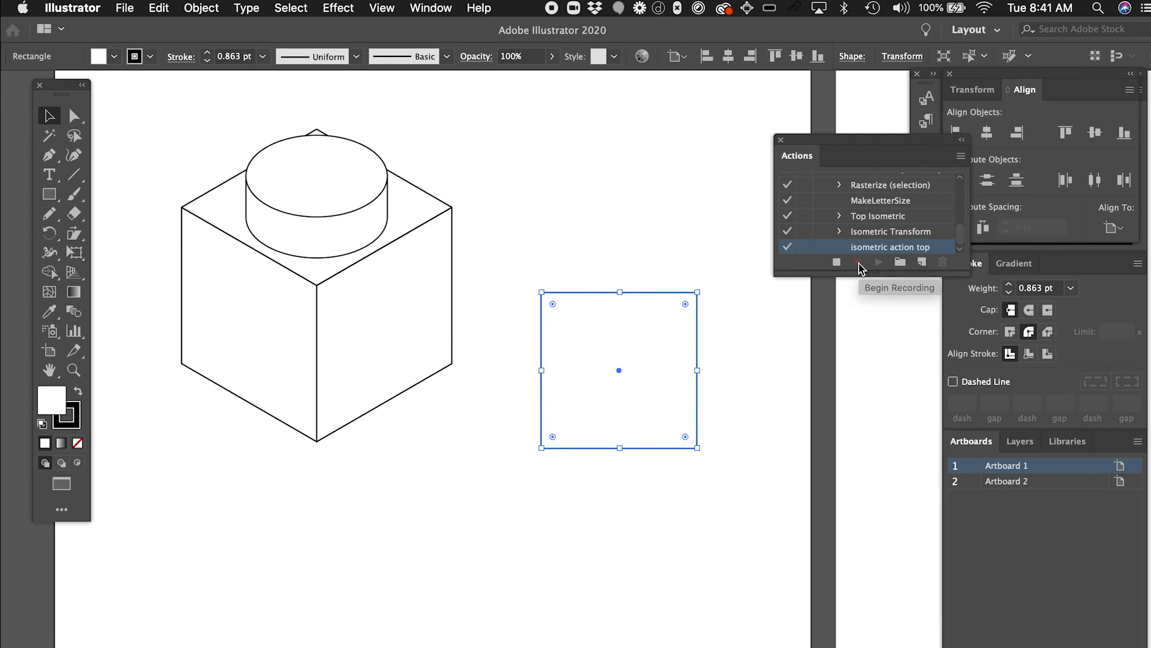
left_click(859, 262)
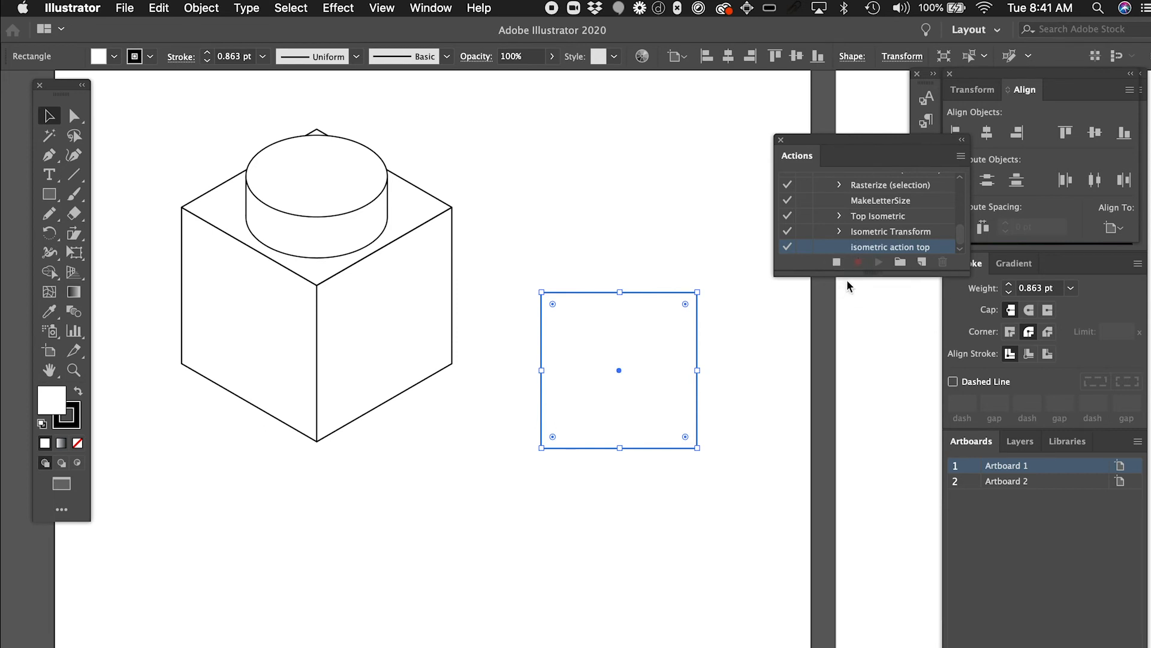
Step: Scale the square non-uniformly to 100% horizontal and 86.602% vertical, and shear it with the same settings as the box's top face
double_click(74, 234)
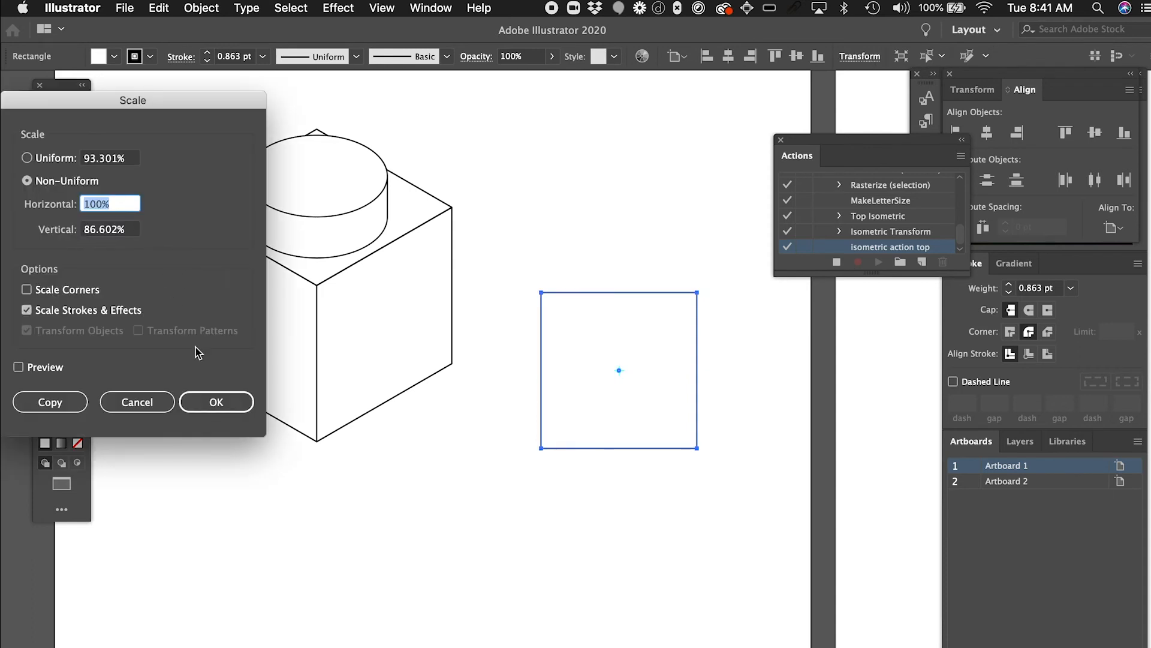
left_click(224, 402)
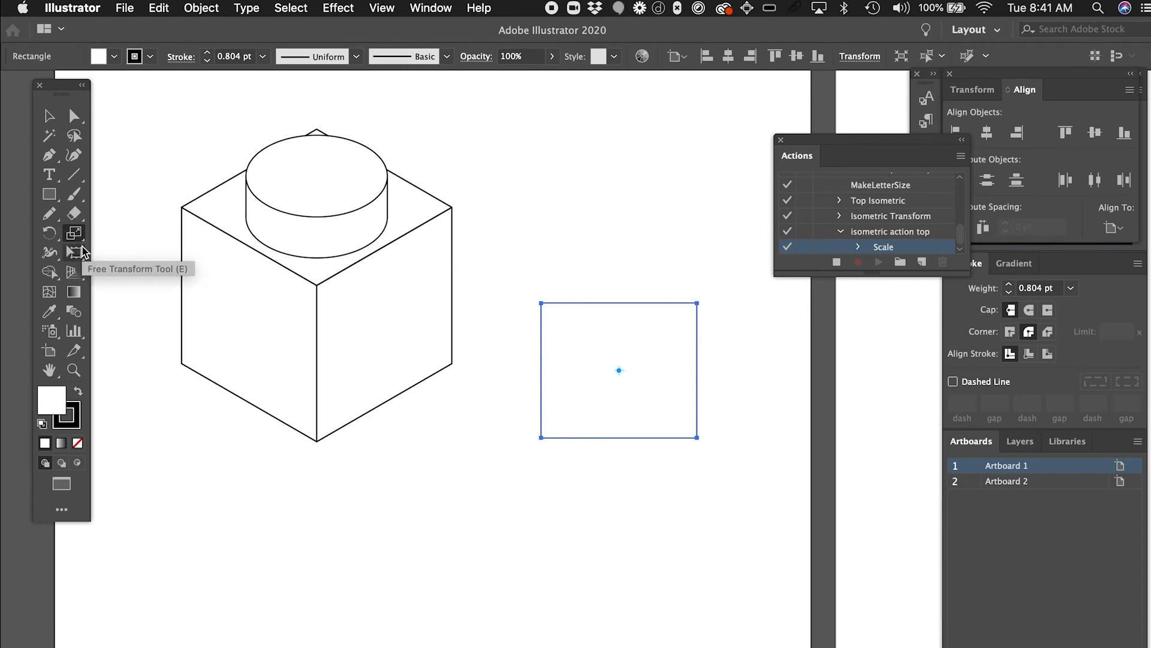
left_click_drag(74, 233, 145, 254)
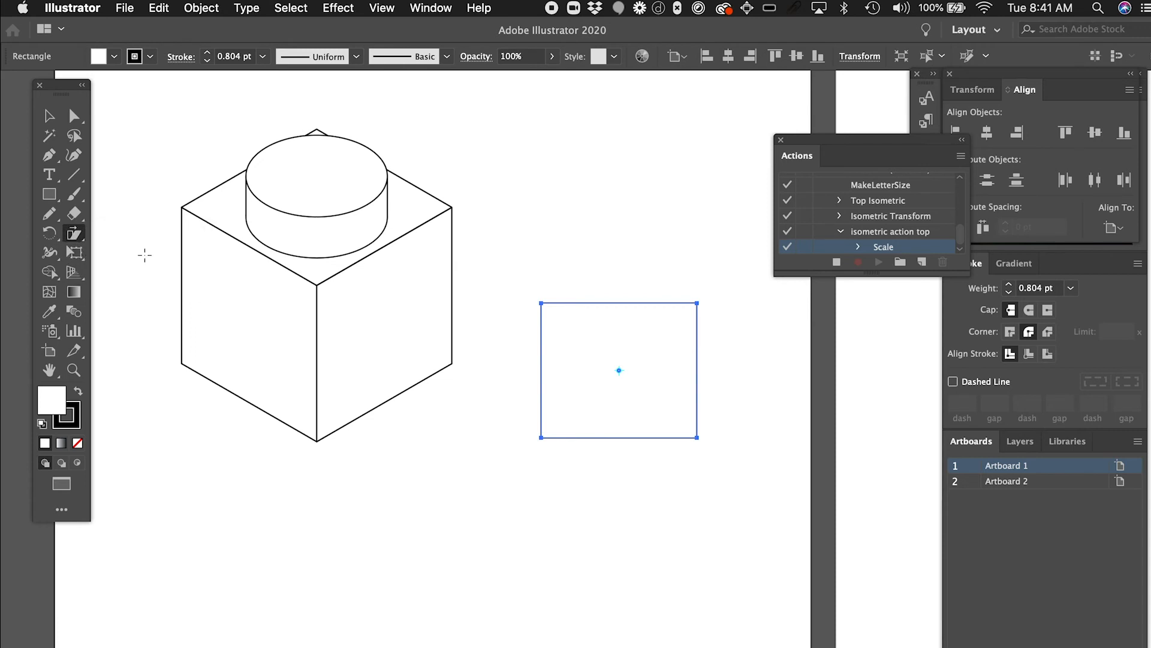
double_click(76, 237)
left_click(216, 386)
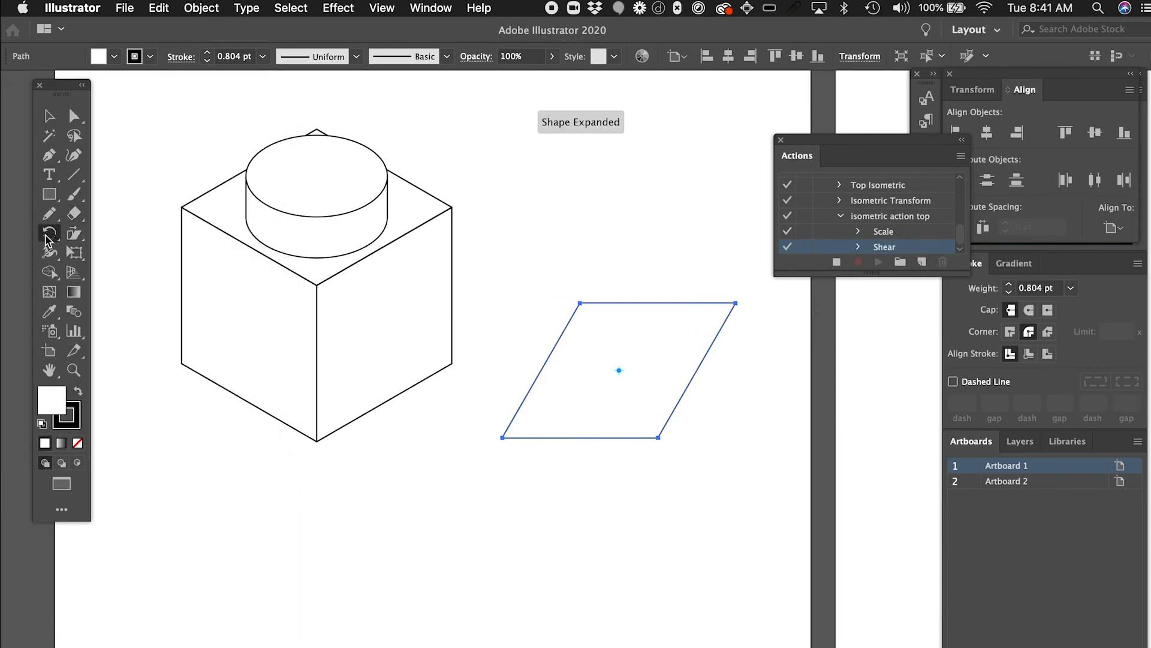
Step: Rotate the sheared square with the last-used rotation to match the box's top face, stop recording the action, and deselect
double_click(49, 233)
left_click(252, 261)
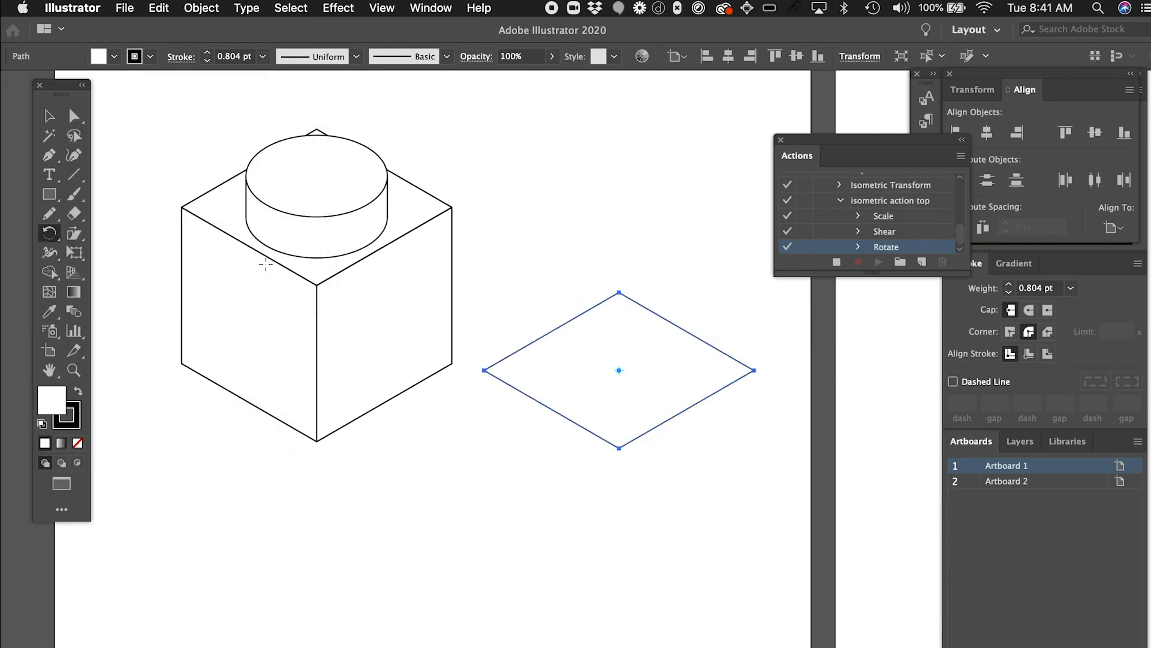
left_click(922, 263)
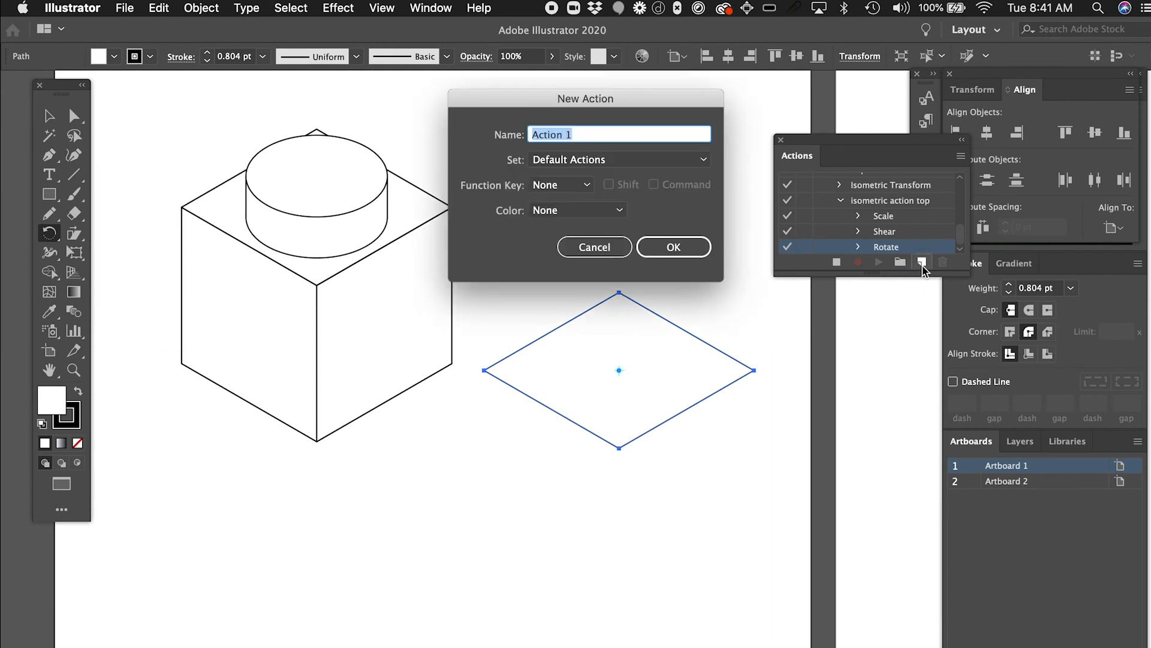
left_click(618, 248)
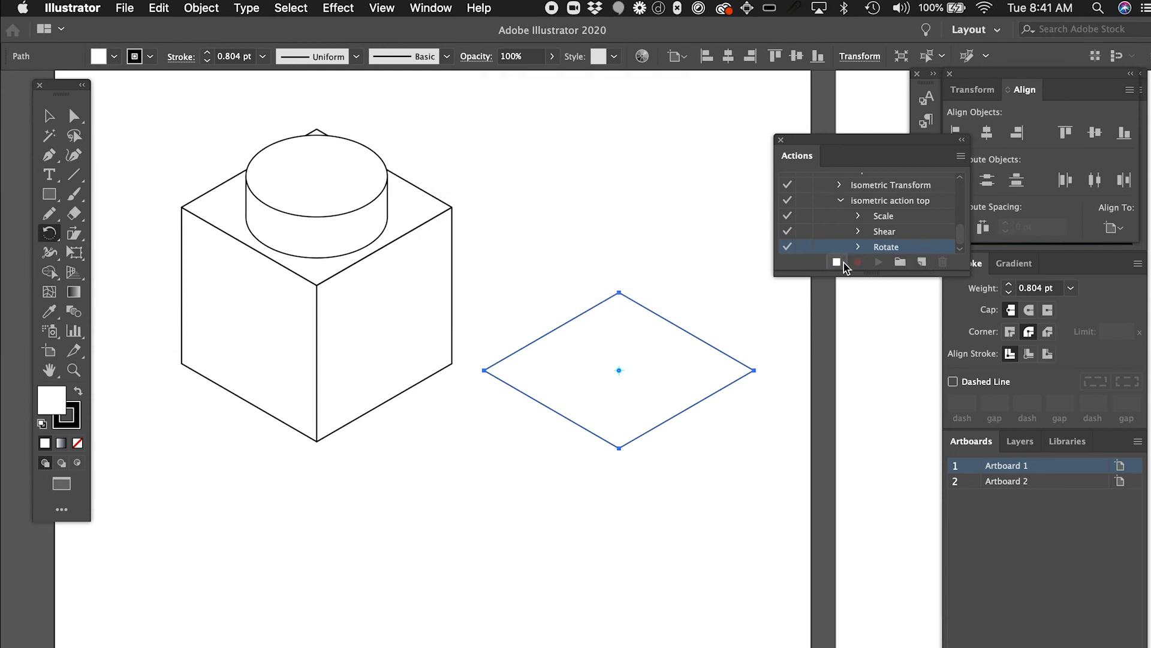
left_click(837, 262)
key("super+shift+a")
scroll(532, 567, "down", 5)
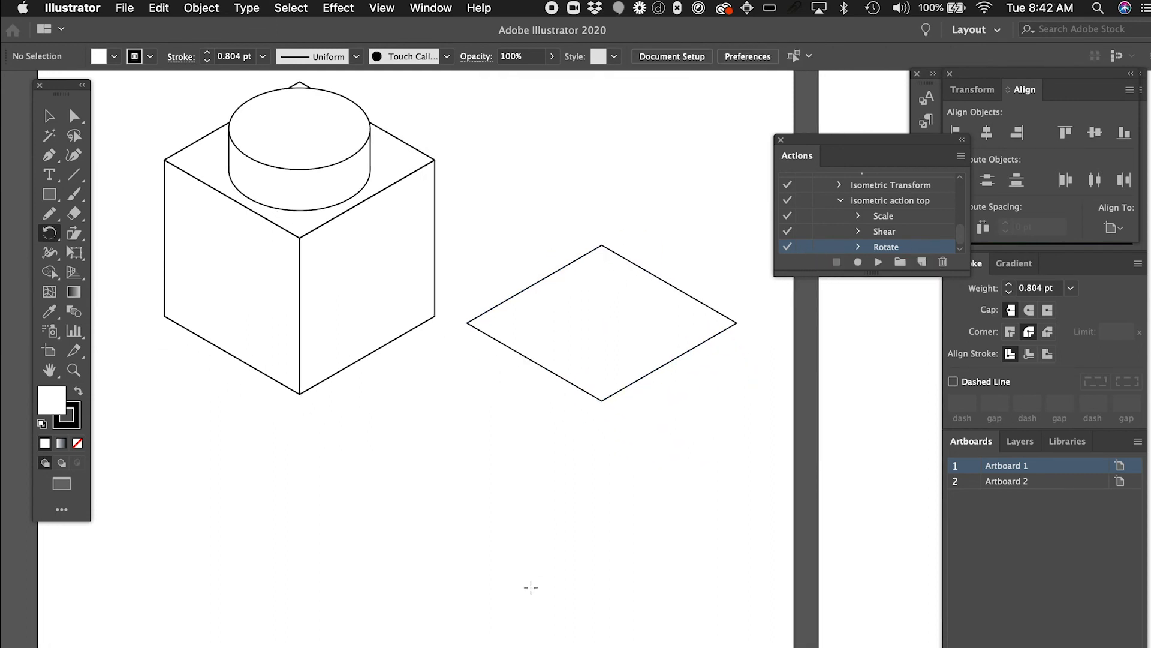
Step: Draw a many-pointed, tilted starburst with the Star tool in the empty area below the isometric rhombus
key("p")
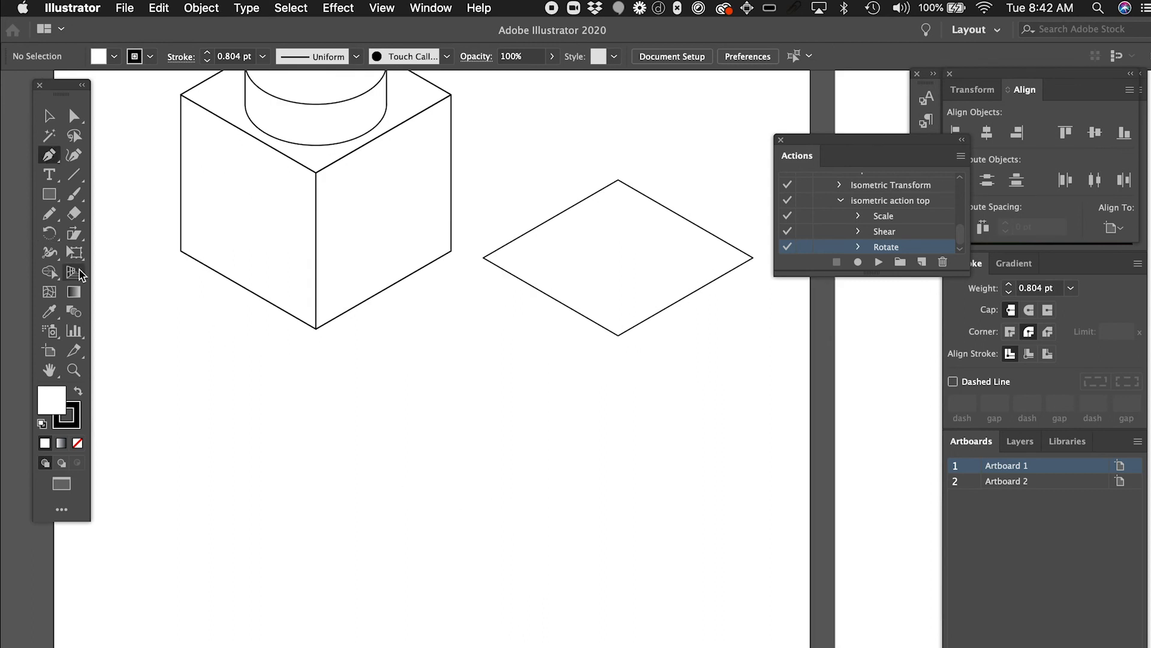
left_click(50, 200)
left_click_drag(54, 199, 130, 278)
left_click_drag(519, 487, 569, 544)
key("Up")
key("Up")
key("Up")
key("Up")
key("Up")
key("Up")
key("Up")
key("Up")
key("Up")
key("Up")
key("Up")
key("super+shift+a")
Step: Select the starburst and play the "isometric action top" action on it
key("v")
left_click_drag(571, 500, 444, 448)
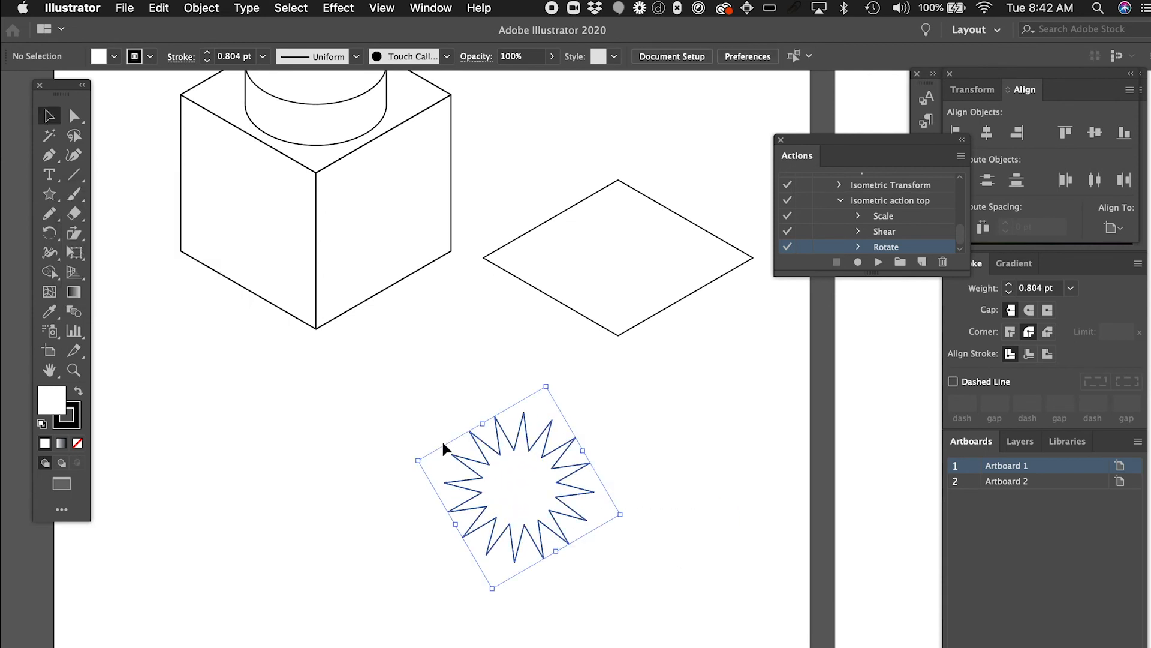
left_click(883, 204)
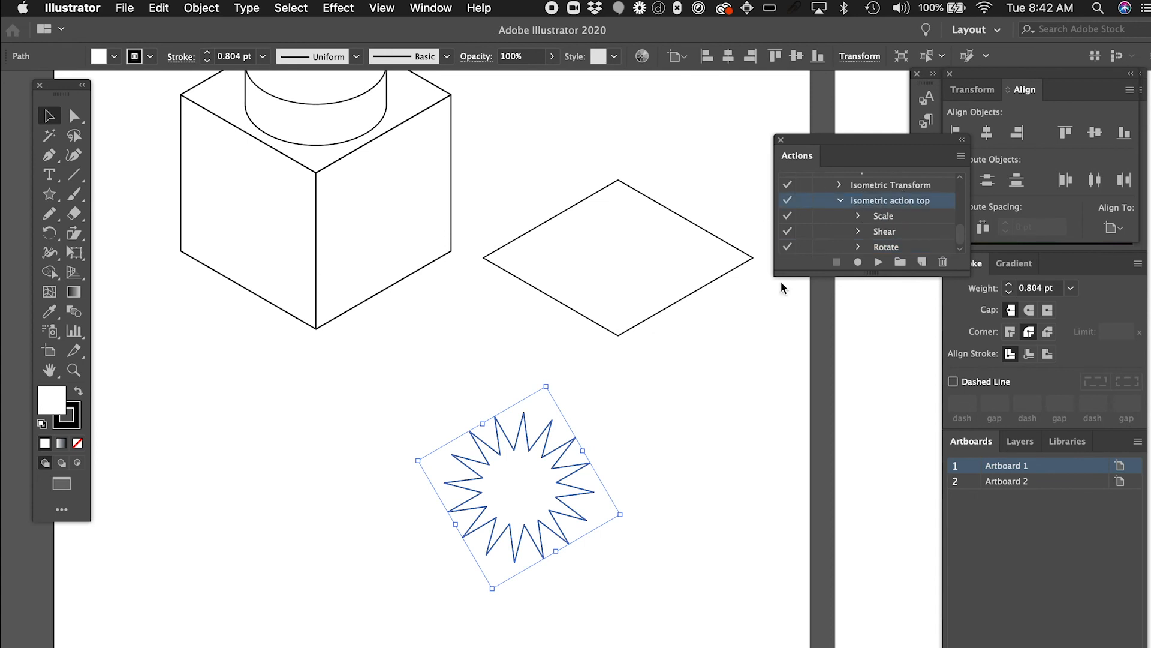
left_click(879, 263)
left_click(634, 500)
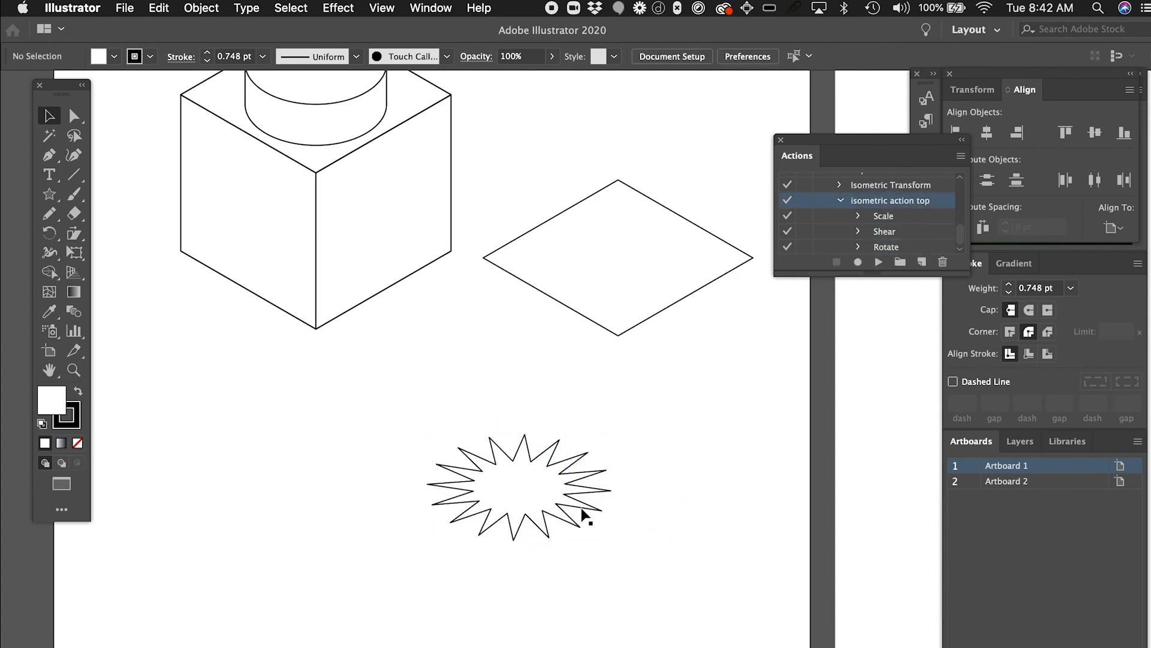
Step: Move the isometric starburst onto the middle of the rhombus
scroll(576, 492, "down", 3)
left_click_drag(569, 457, 571, 567)
left_click(644, 506)
scroll(600, 525, "left", 2)
left_click_drag(613, 528, 716, 189)
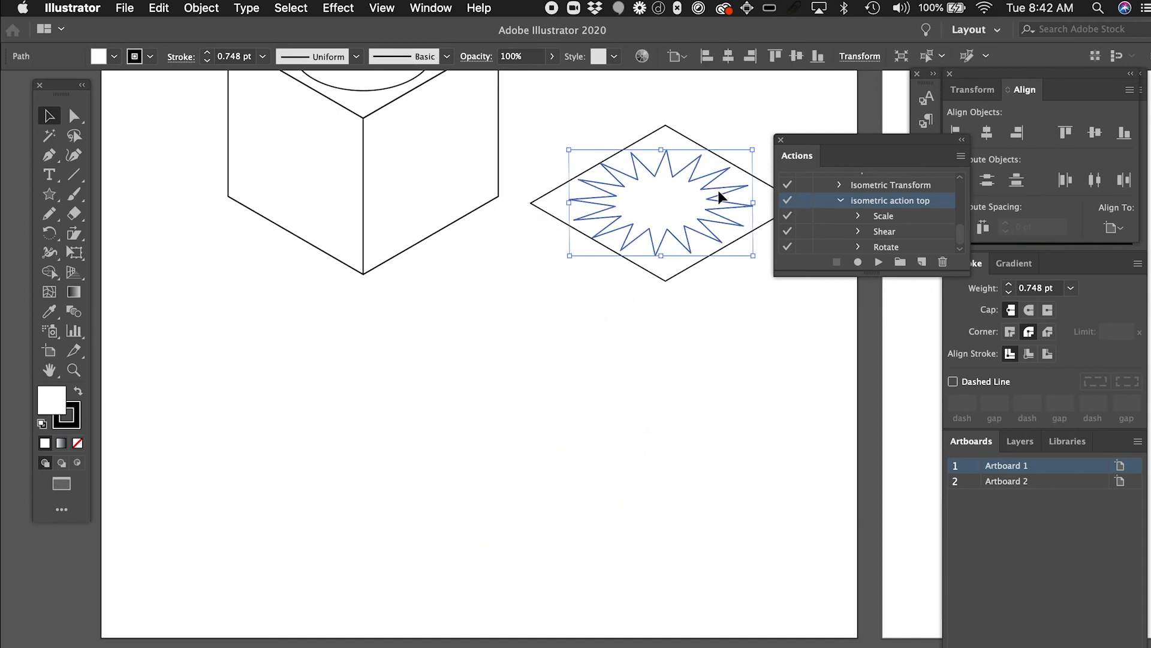
Step: Scale the starburst down around its center so it fits inside the rhombus, and deselect it
key("r")
key("v")
left_click_drag(753, 256, 734, 246)
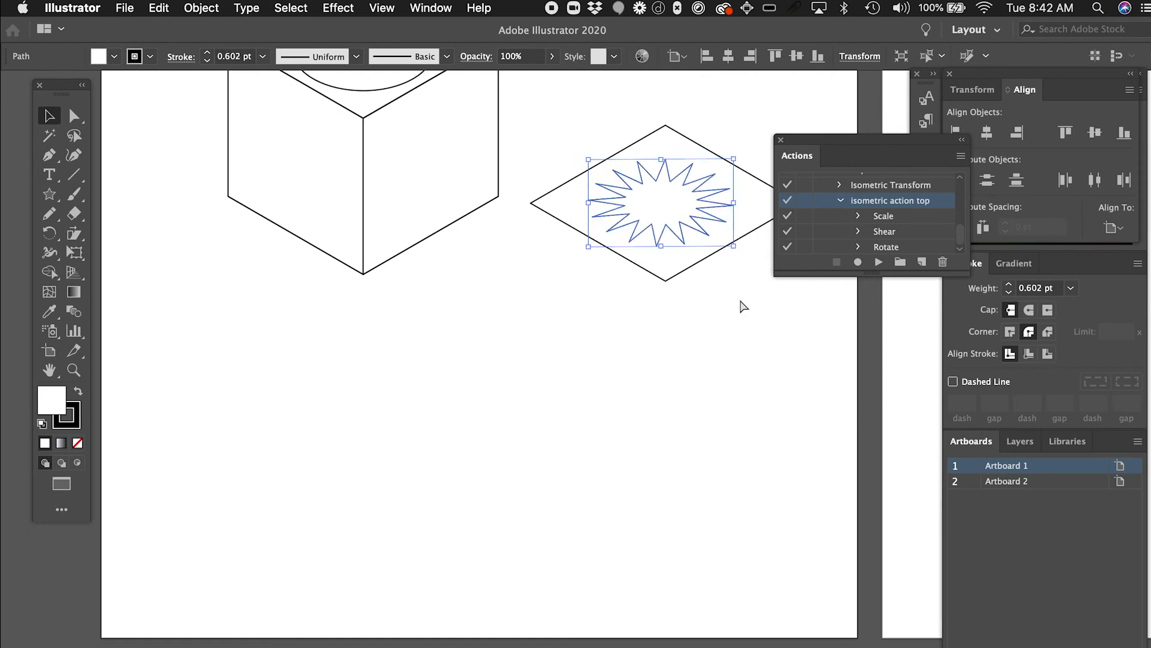
left_click(744, 307)
scroll(740, 305, "up", 5)
scroll(740, 306, "right", 2)
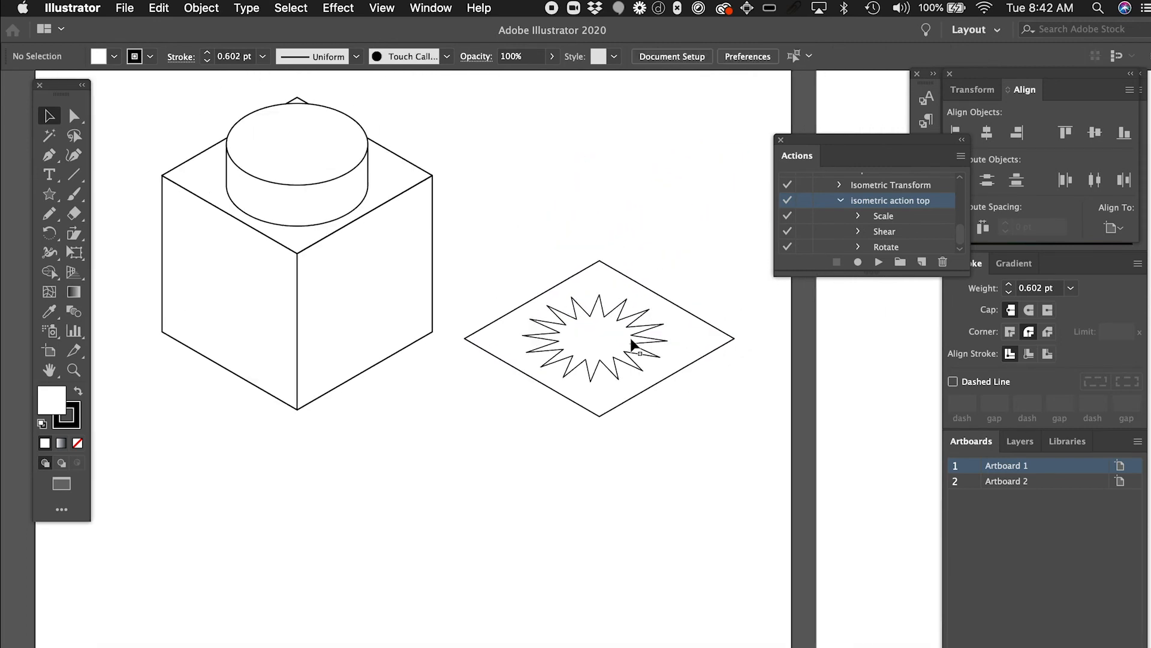
Step: Move the starburst off the rhombus onto the blank Artboard 2 and deselect it
scroll(631, 343, "right", 10)
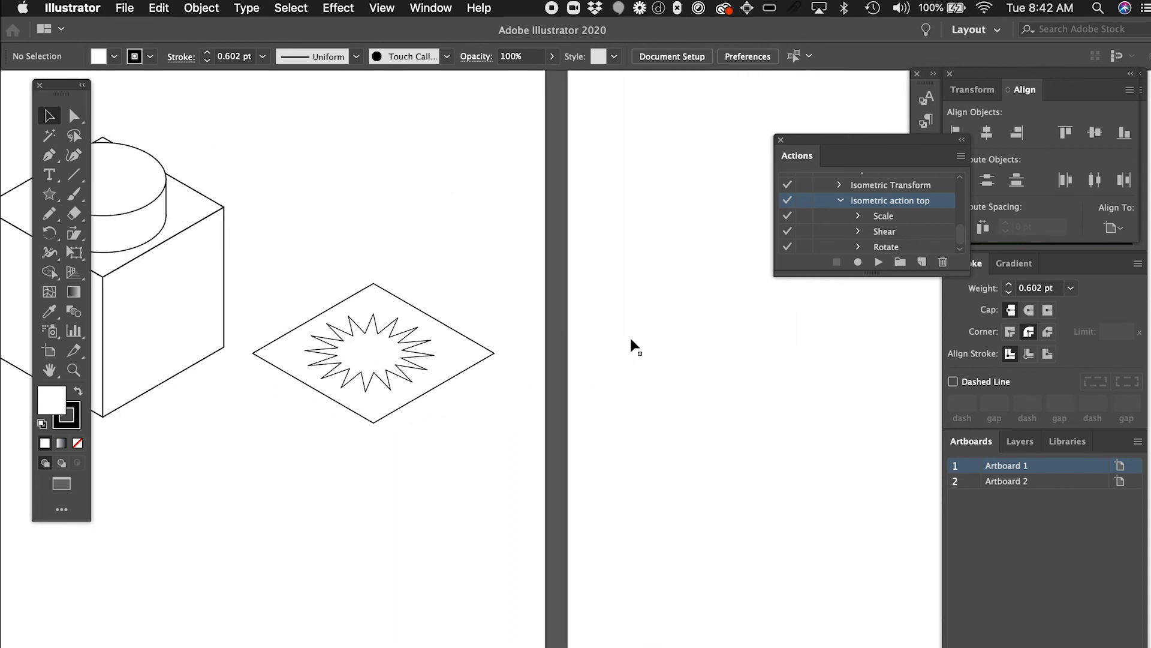
left_click_drag(277, 343, 748, 353)
scroll(748, 347, "right", 3)
left_click(714, 394)
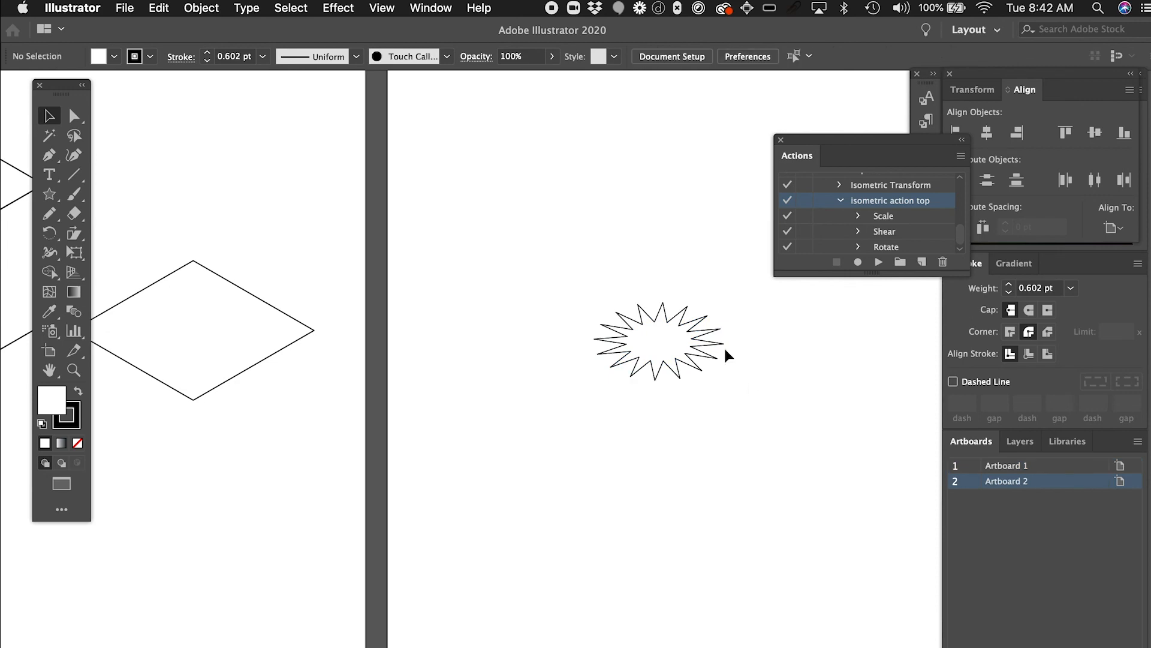
Step: Select the starburst on Artboard 2 and start a 3D Extrude & Bevel effect on it
scroll(727, 348, "up", 2)
left_click(546, 272)
left_click_drag(546, 274, 762, 466)
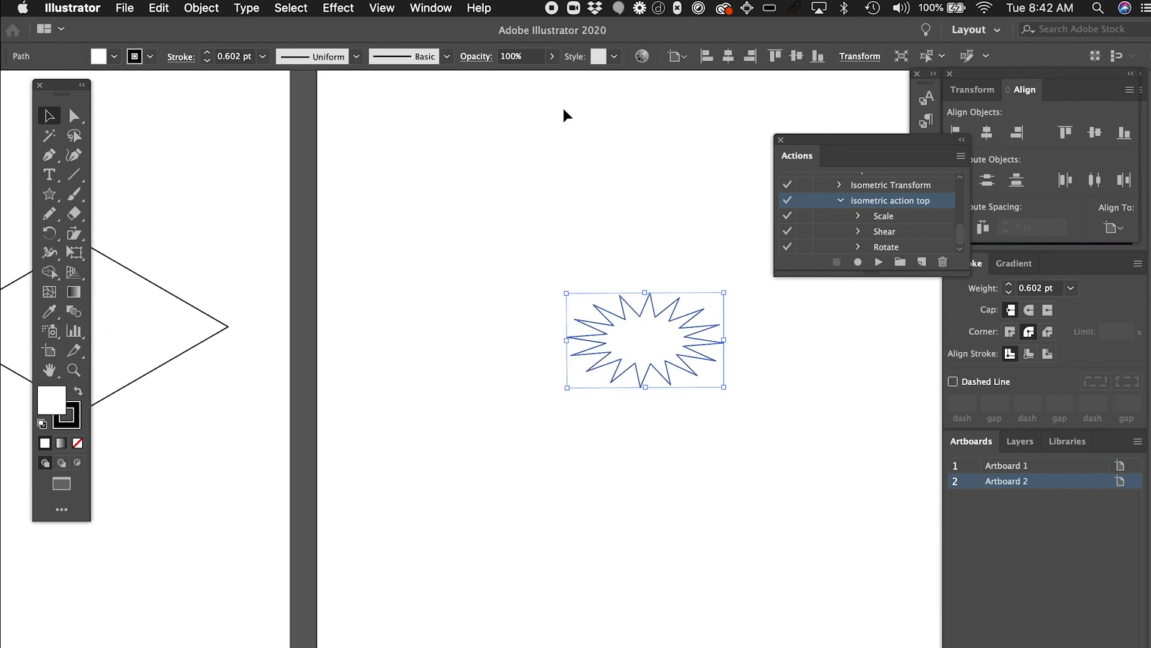
left_click(418, 6)
mouse_move(392, 11)
mouse_move(436, 13)
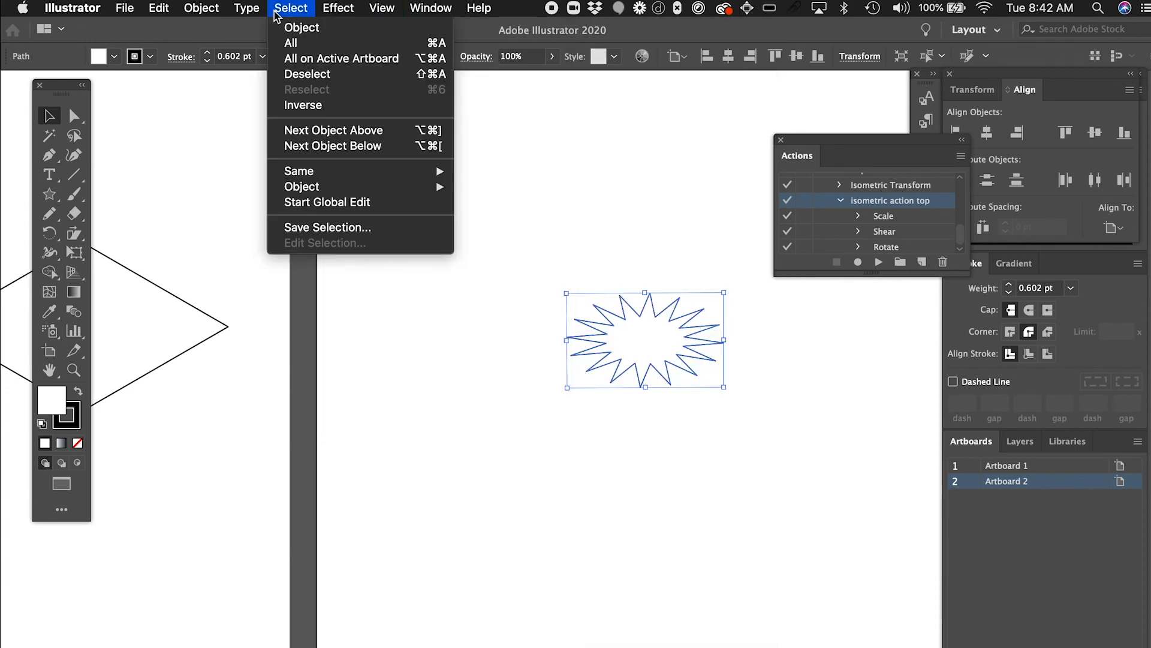
mouse_move(339, 7)
mouse_move(387, 109)
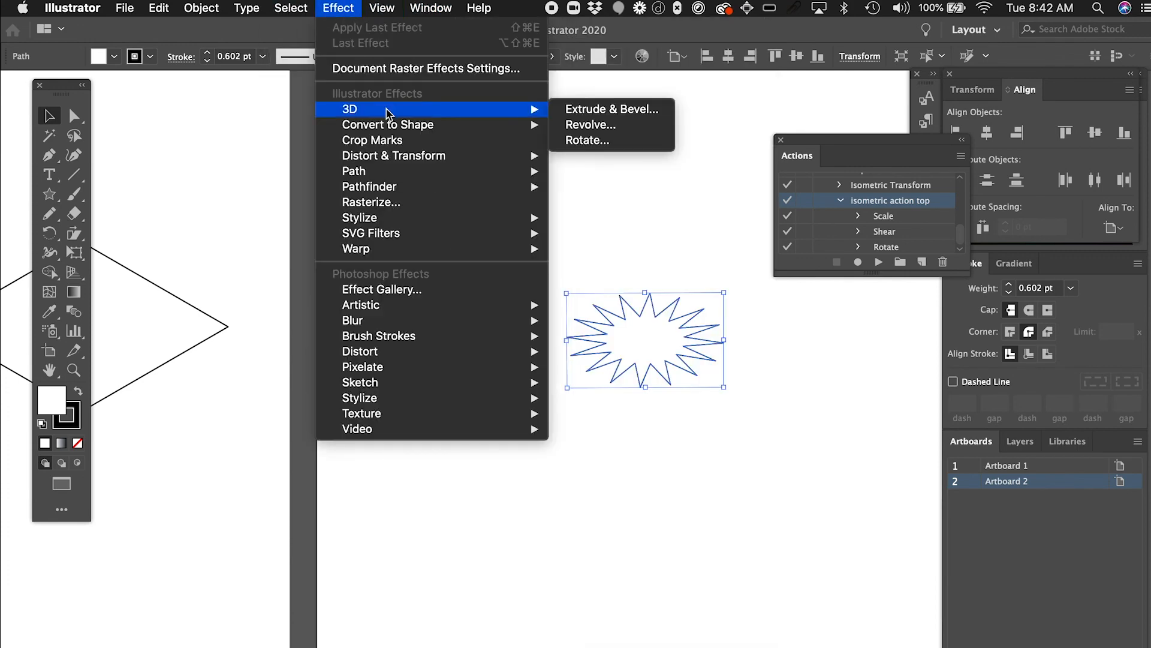
left_click(609, 113)
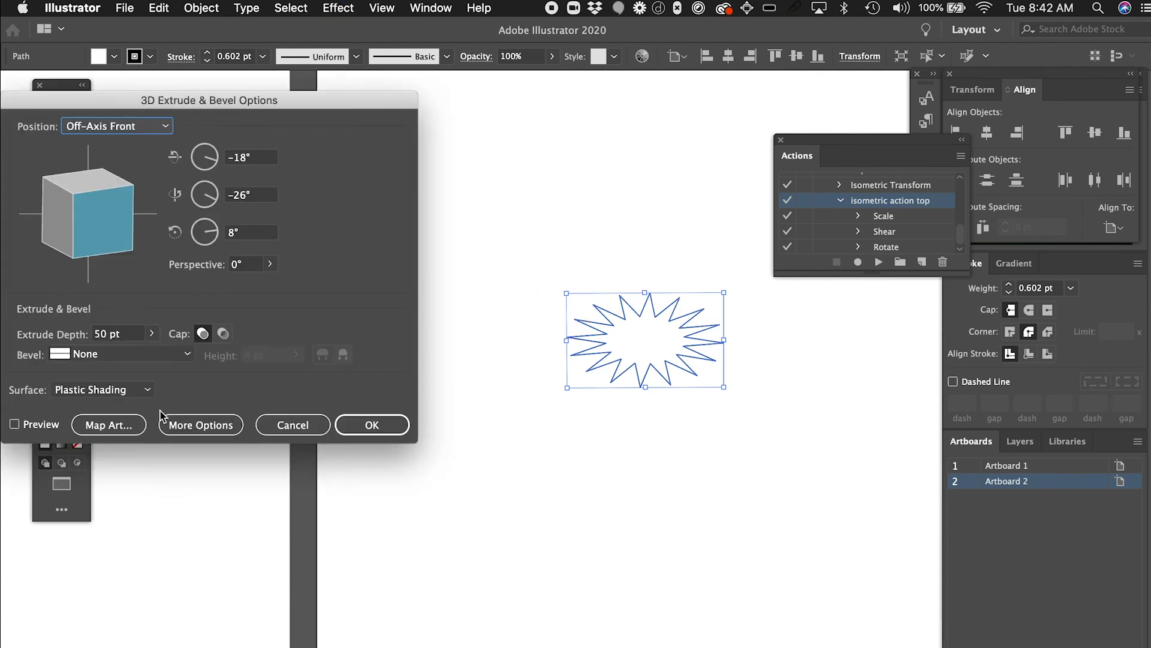
Step: Set the extrusion's position preset to Isometric Left with the preview turned on
left_click(153, 125)
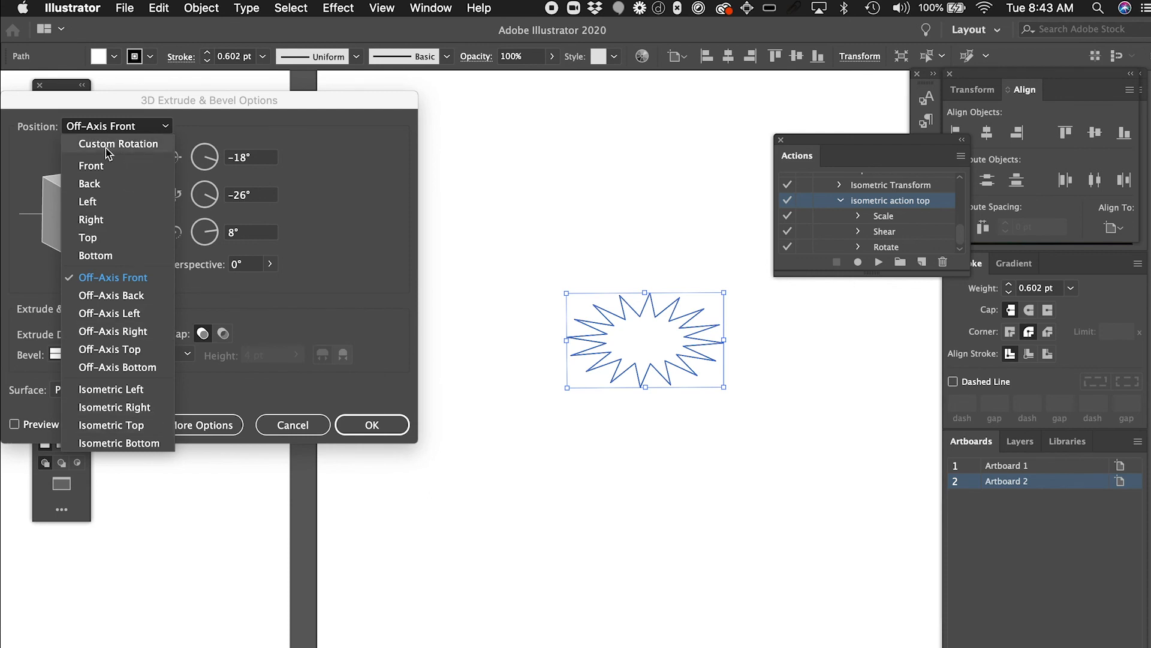
left_click(273, 305)
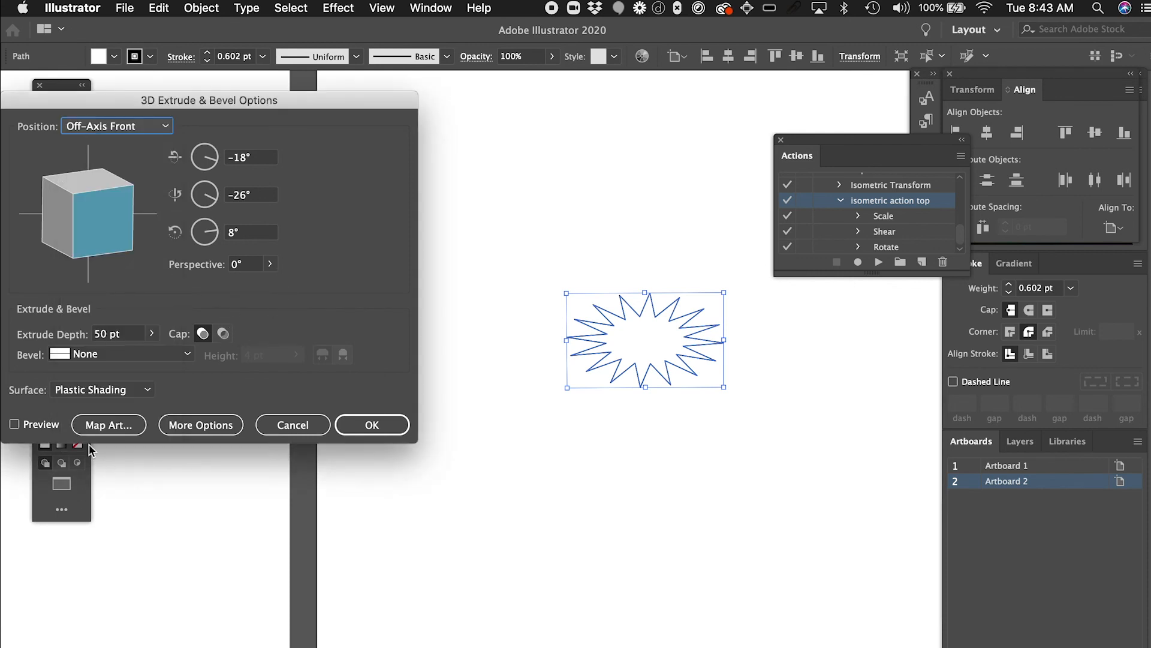
left_click(15, 425)
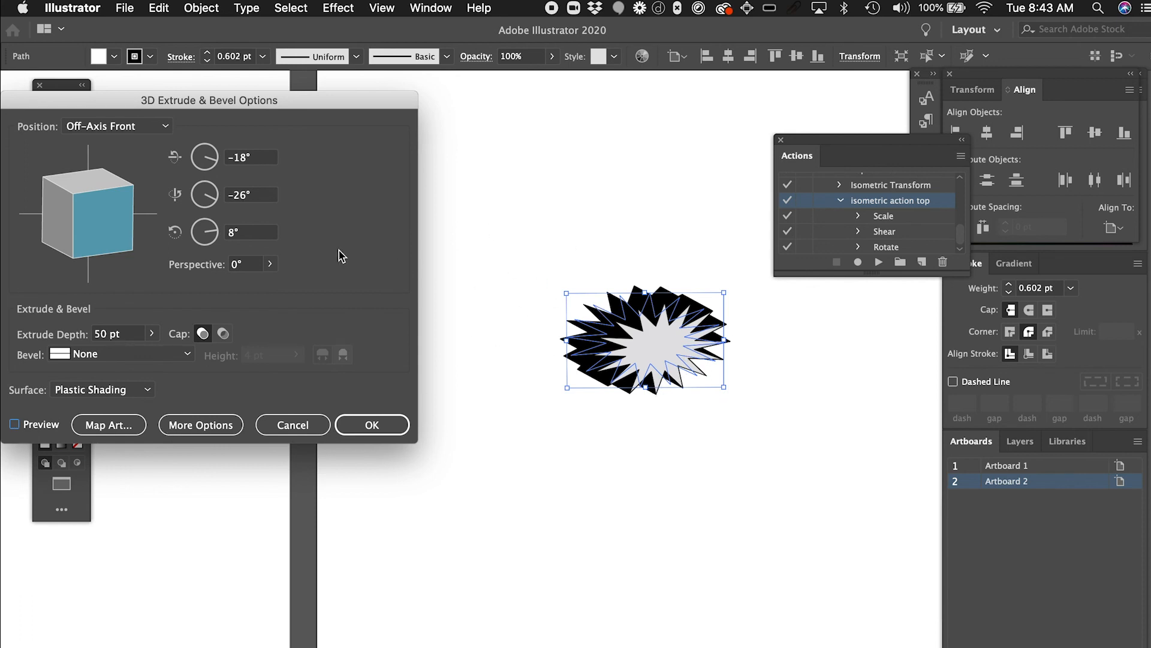
left_click(116, 126)
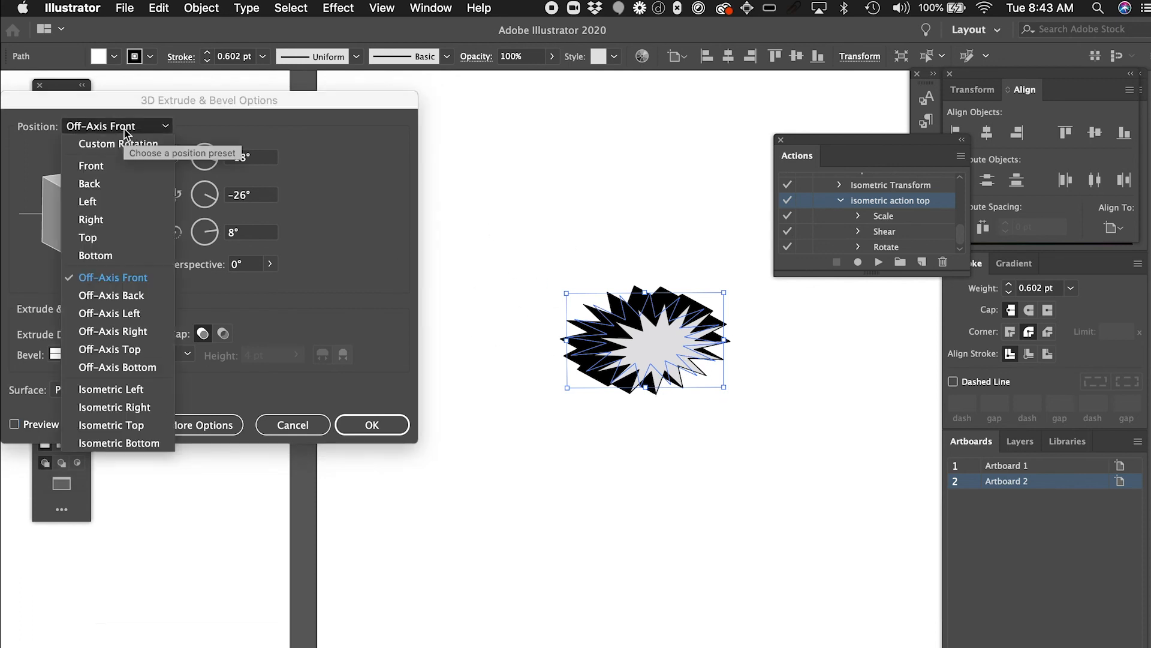
left_click(121, 390)
left_click(15, 423)
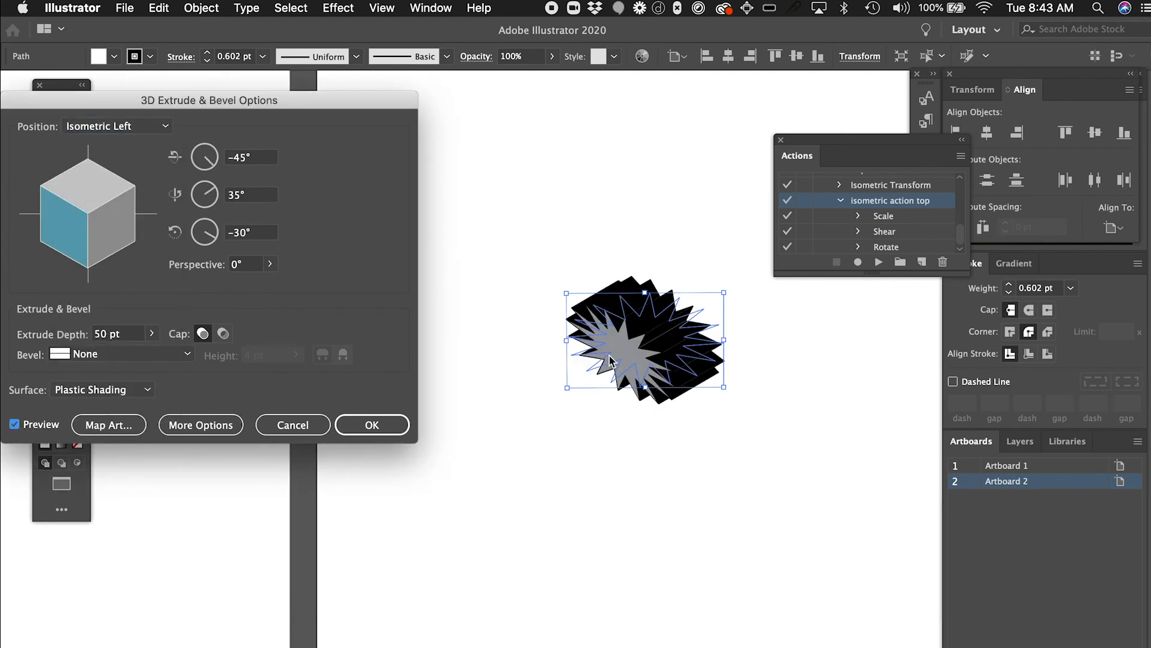
Step: Try the No Shading, Diffuse Shading and Wireframe surfaces on the extruded starburst
left_click(120, 391)
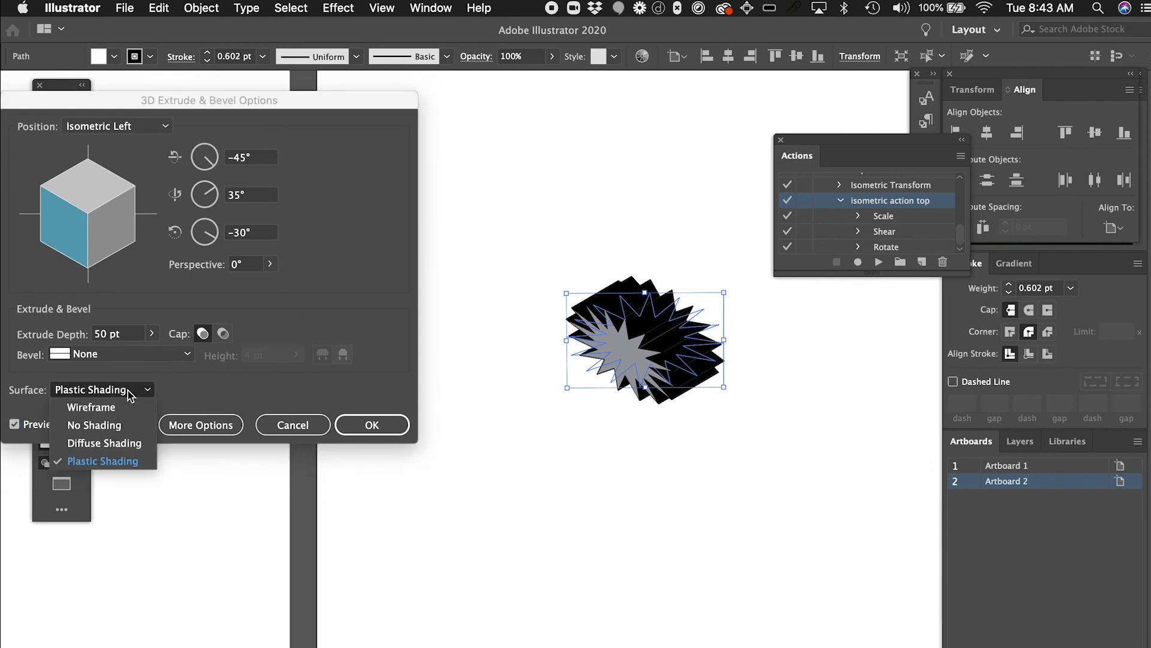
left_click(112, 426)
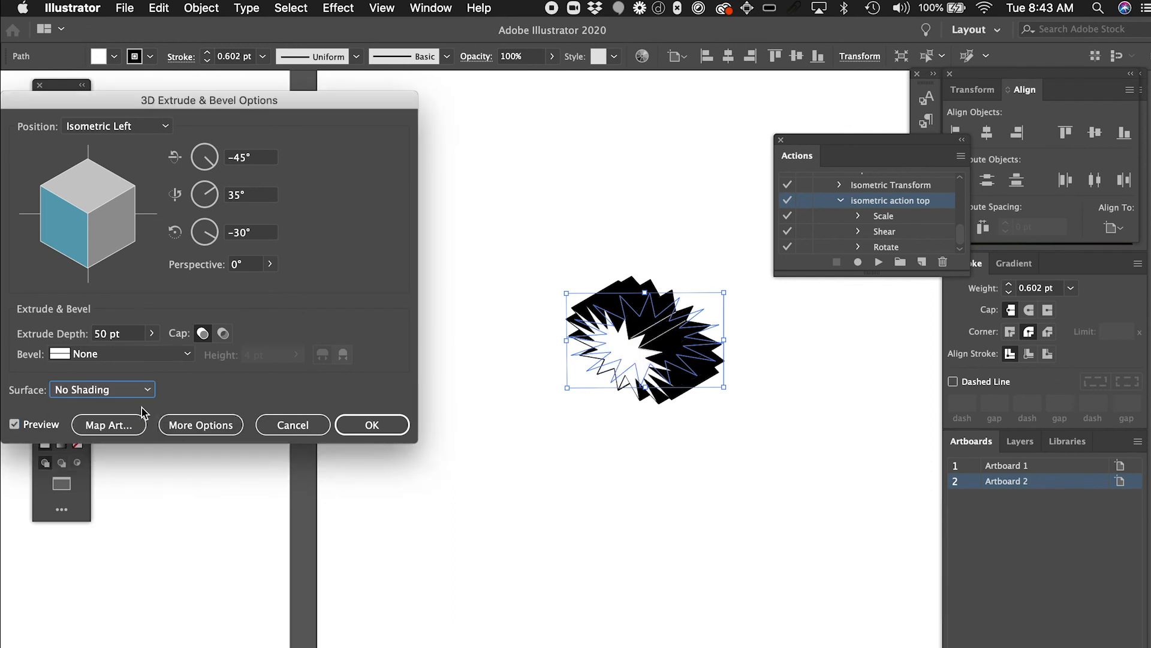
left_click(149, 391)
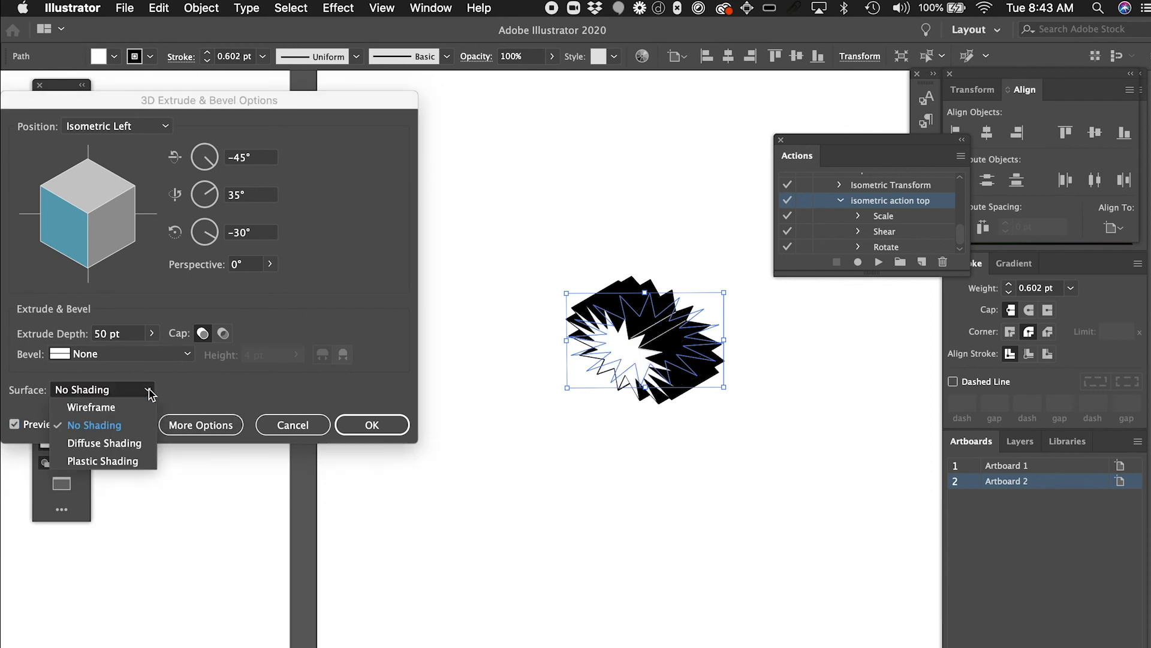
left_click(124, 449)
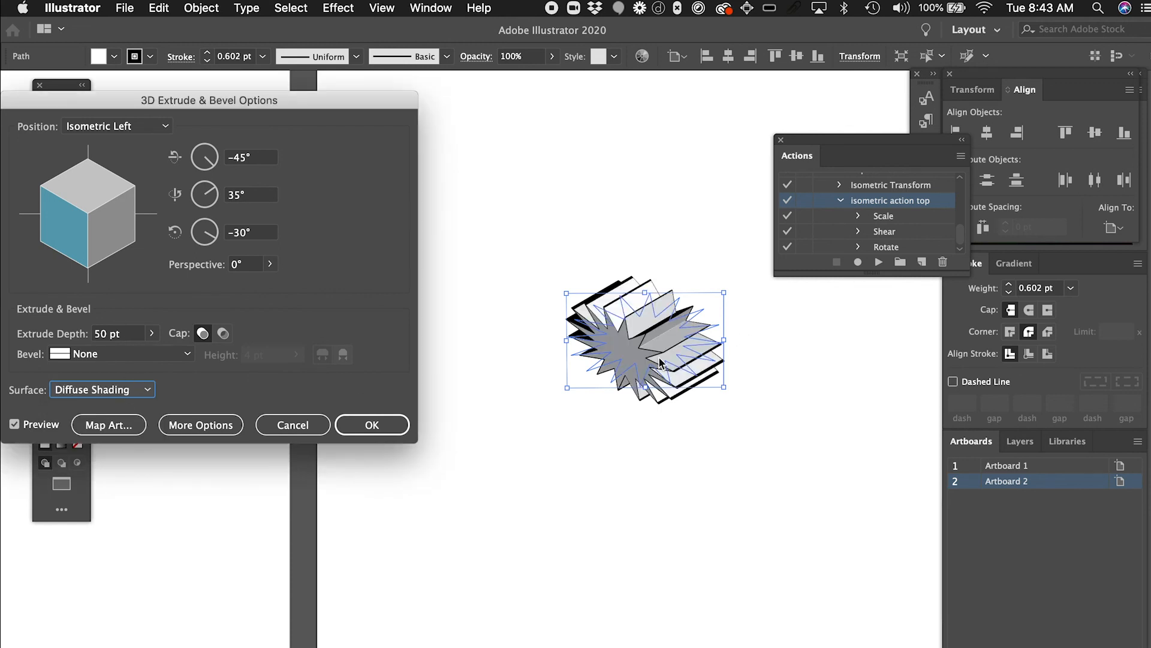
left_click(150, 390)
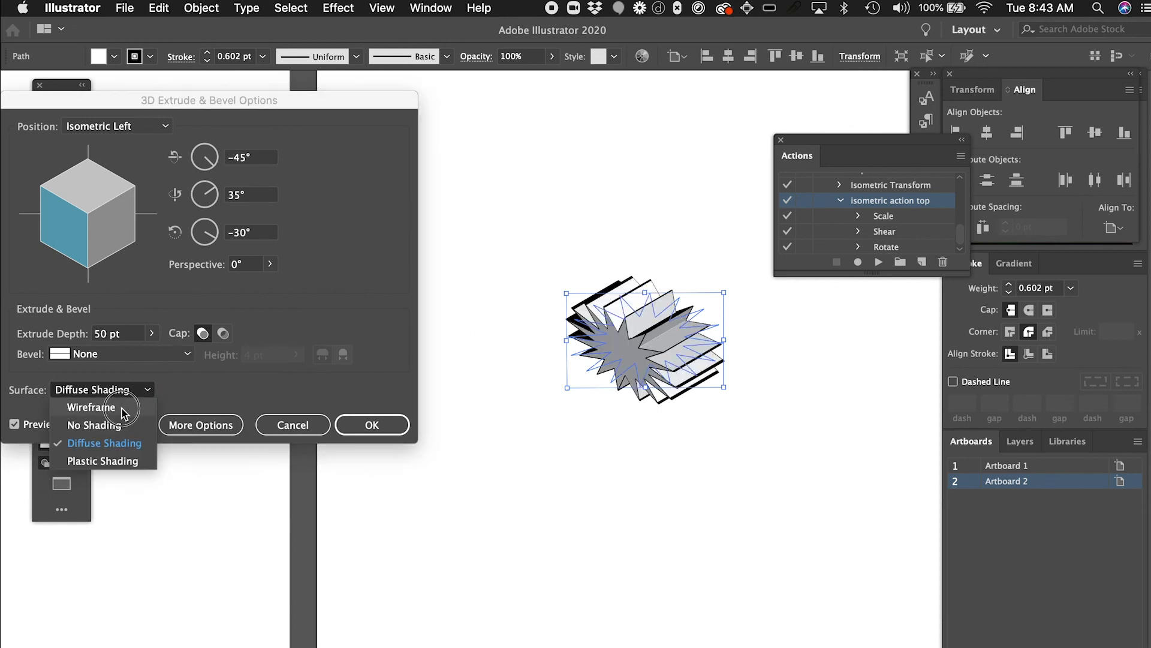
left_click(123, 406)
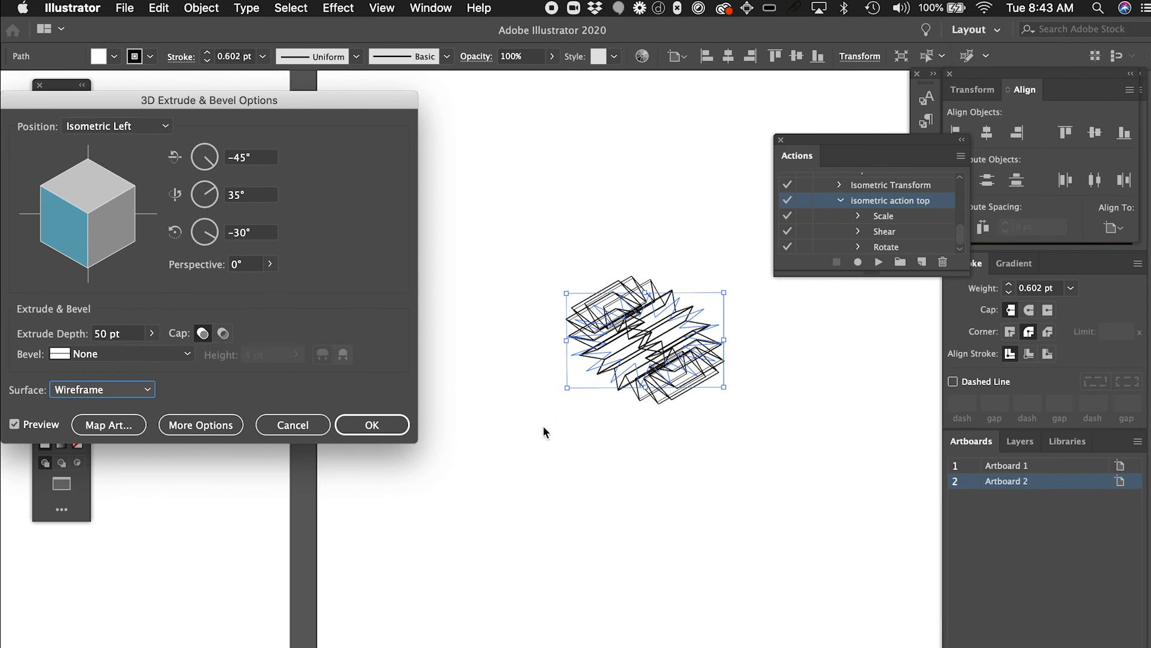
Step: Try the Classic bevel on the starburst, restore the Plastic Shading surface, and set the bevel back to None
left_click(178, 354)
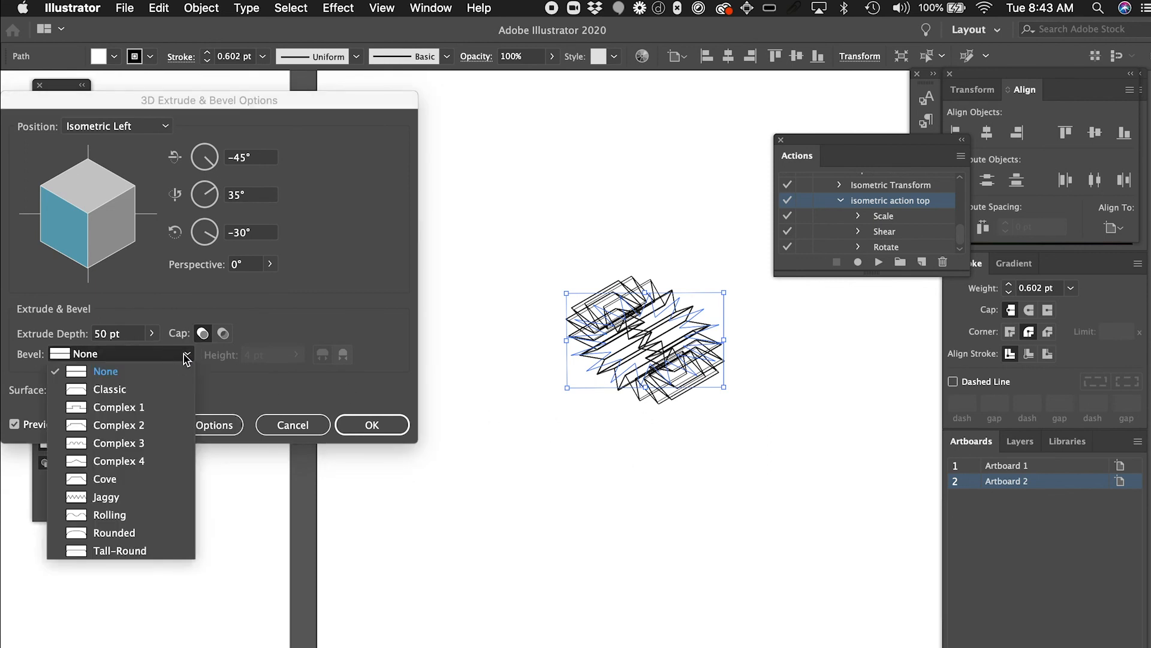
left_click(172, 395)
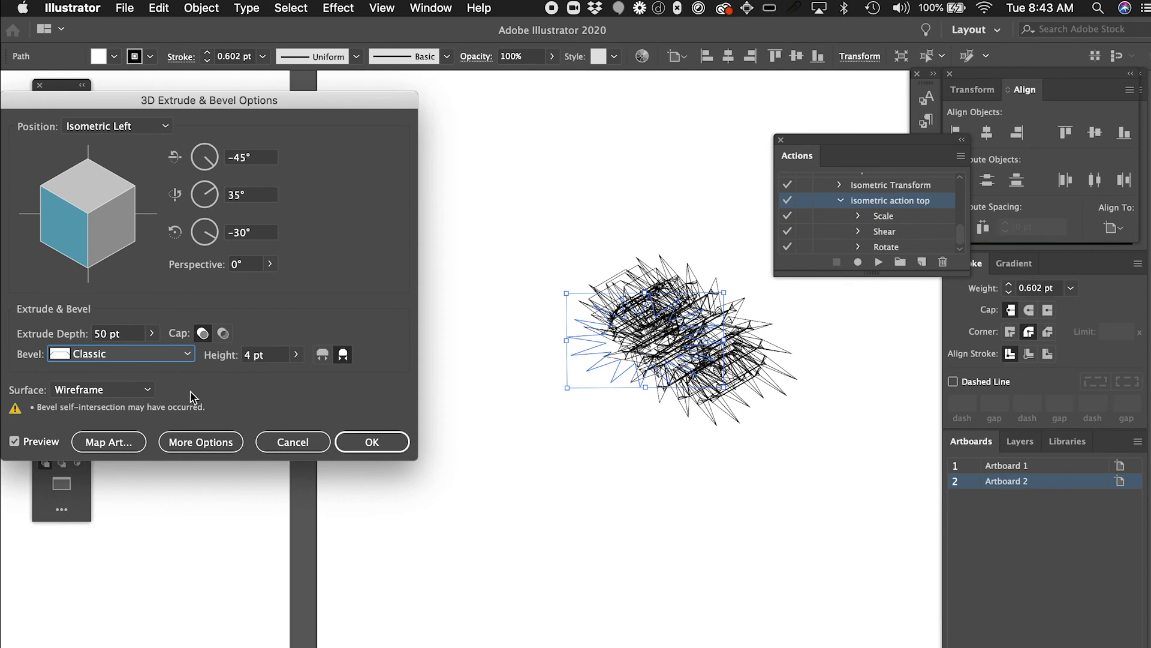
left_click(145, 389)
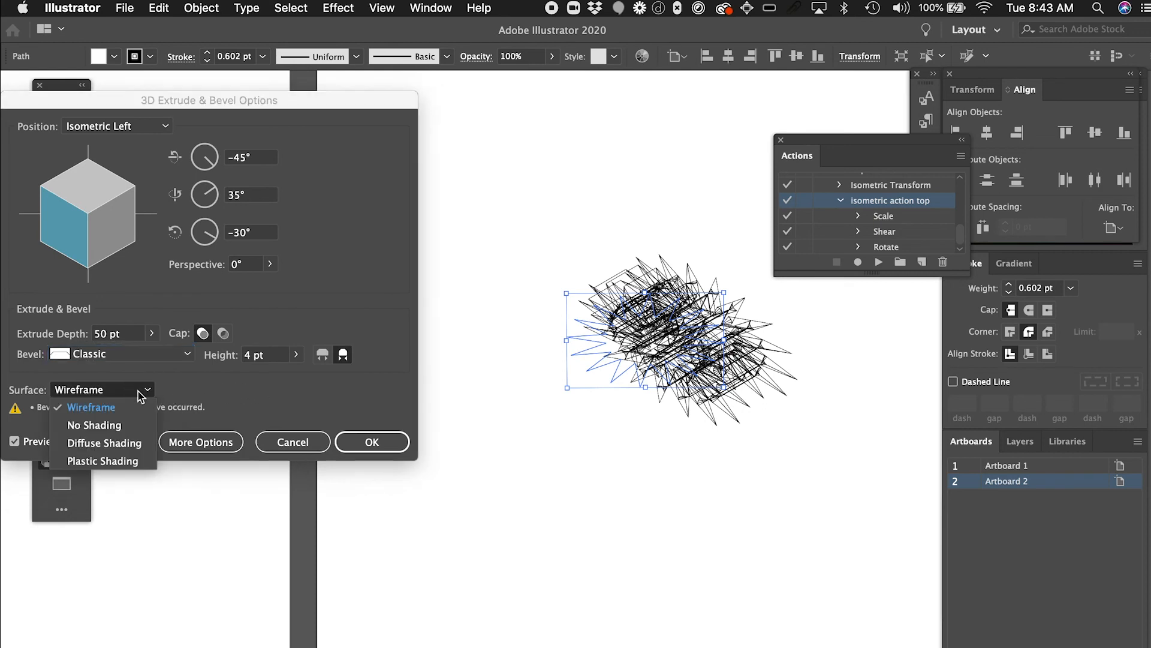
left_click(114, 462)
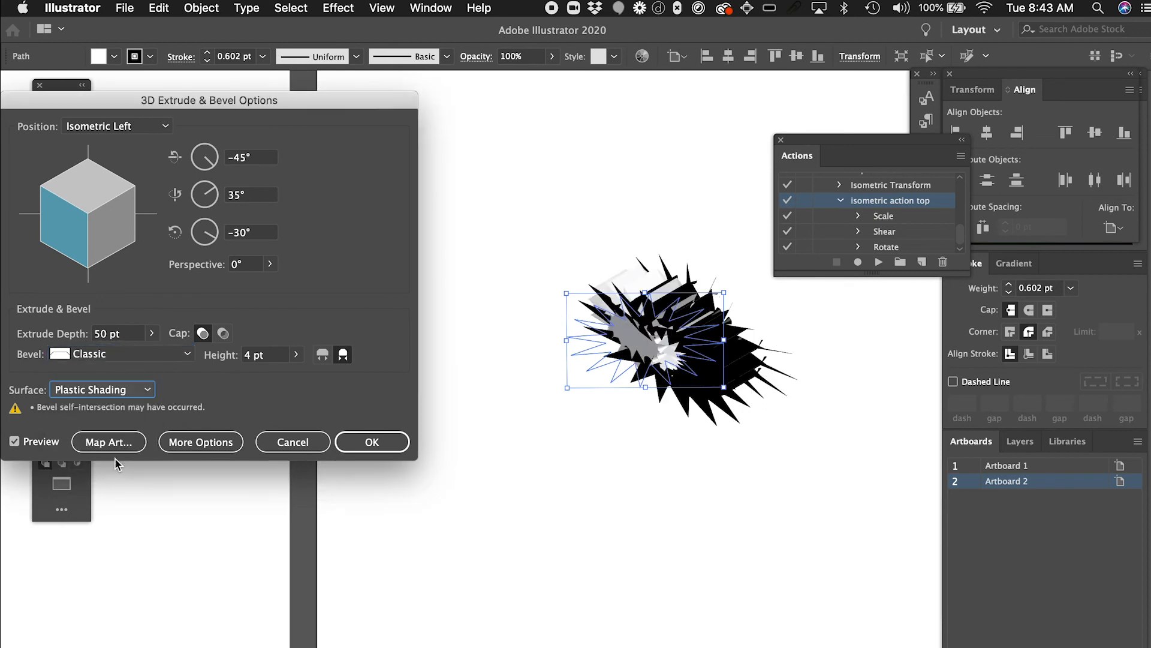
left_click(153, 389)
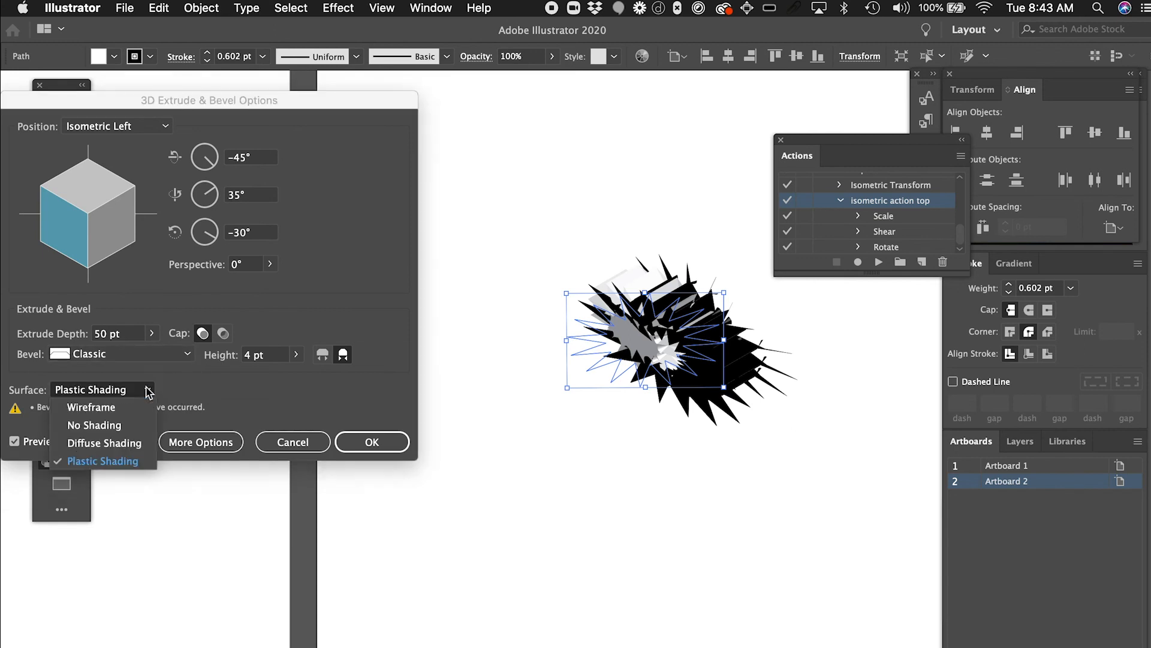
left_click(153, 388)
left_click(179, 355)
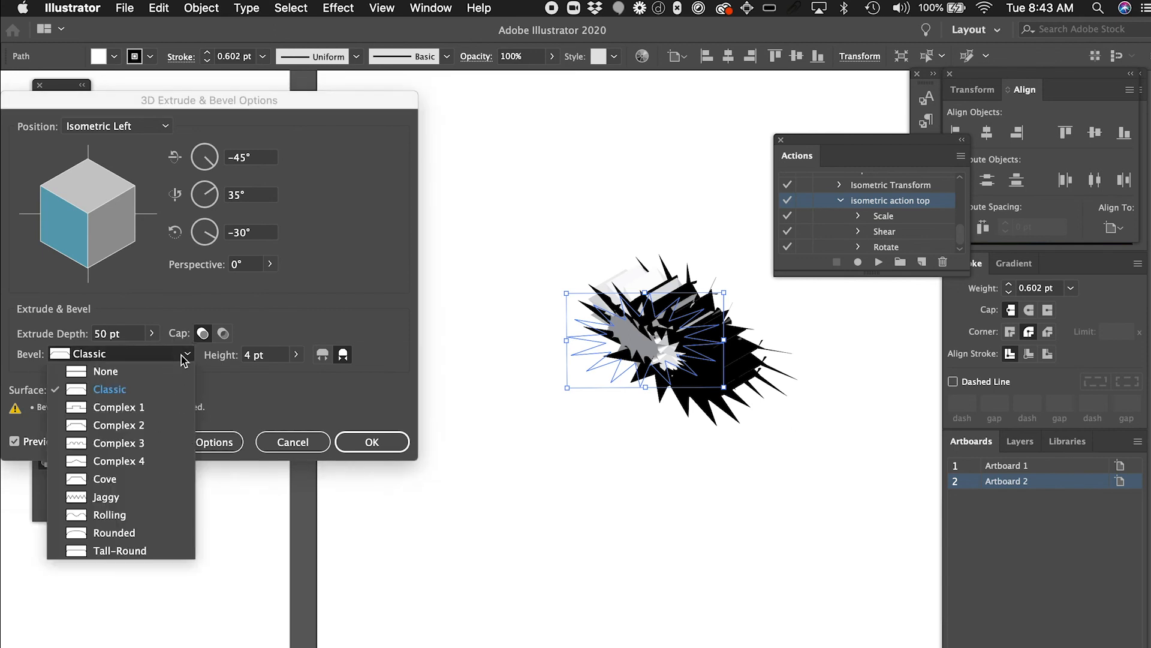
left_click(153, 371)
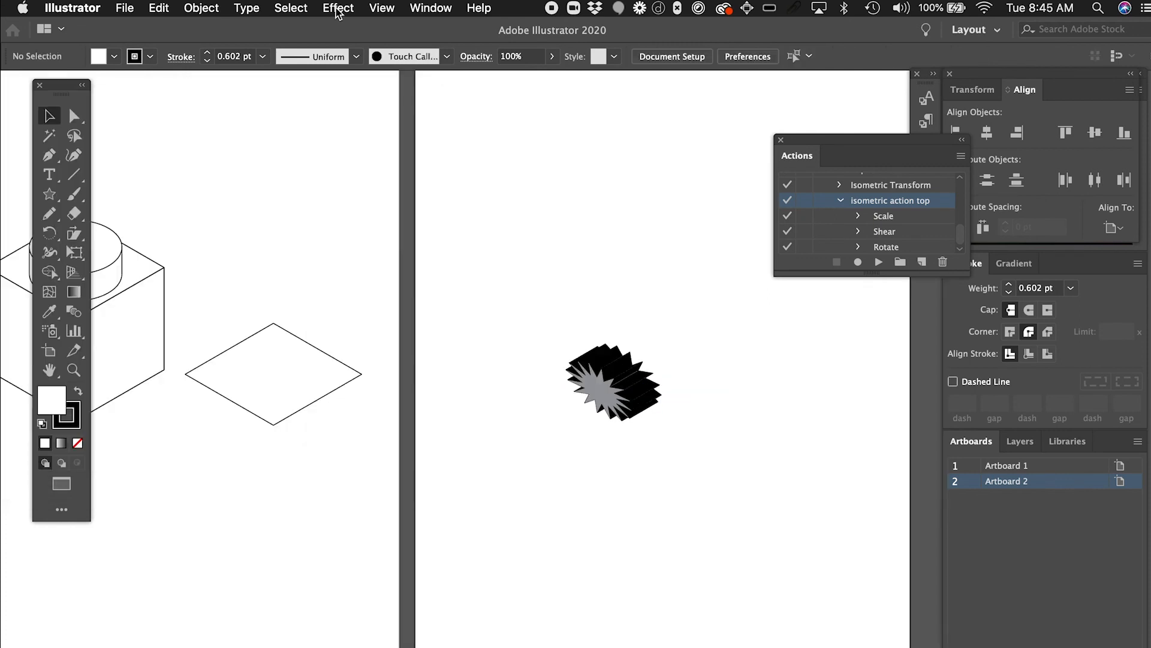
left_click(338, 8)
mouse_move(413, 111)
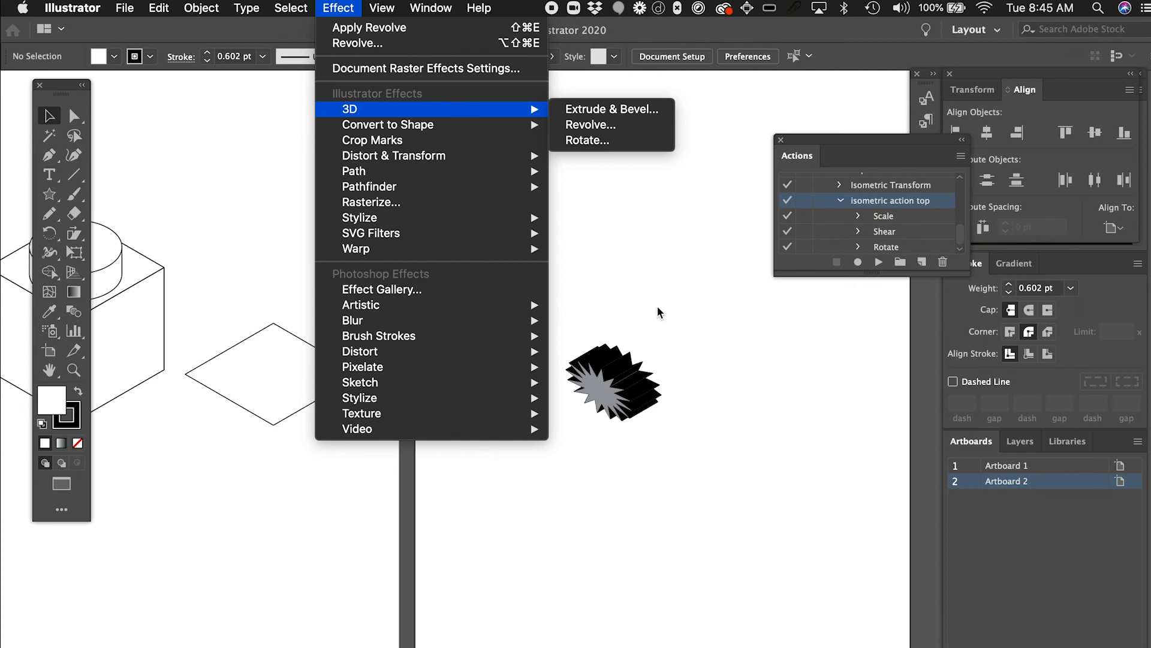
left_click(678, 343)
Step: Draw a square with the Rectangle tool in the empty area above the extruded starburst
scroll(630, 387, "up", 3)
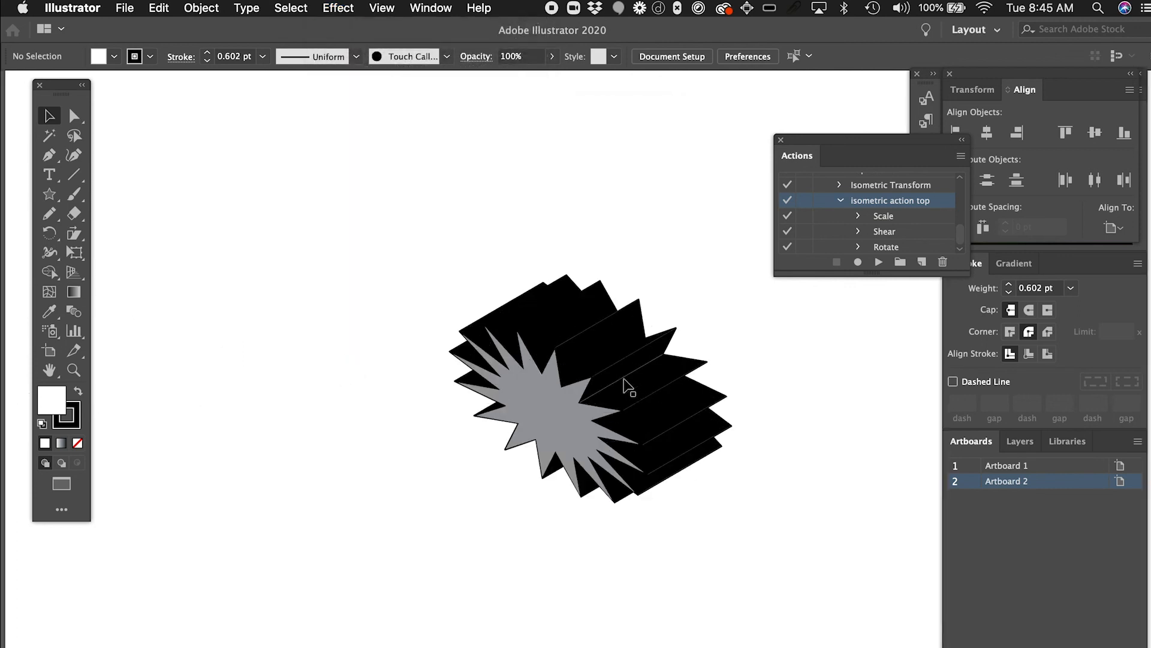
scroll(588, 351, "down", 2)
key("m")
left_click_drag(525, 252, 637, 364)
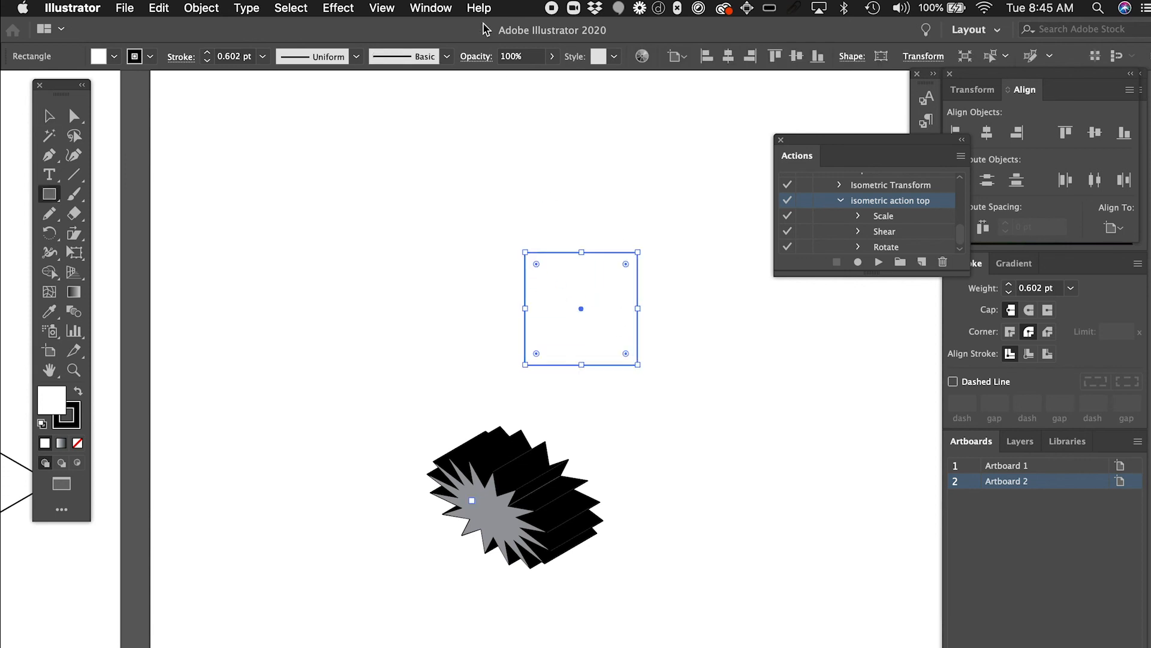
Step: Open the 3D Extrude & Bevel effect for the square and set its position to Isometric Top with the preview turned on
left_click(338, 8)
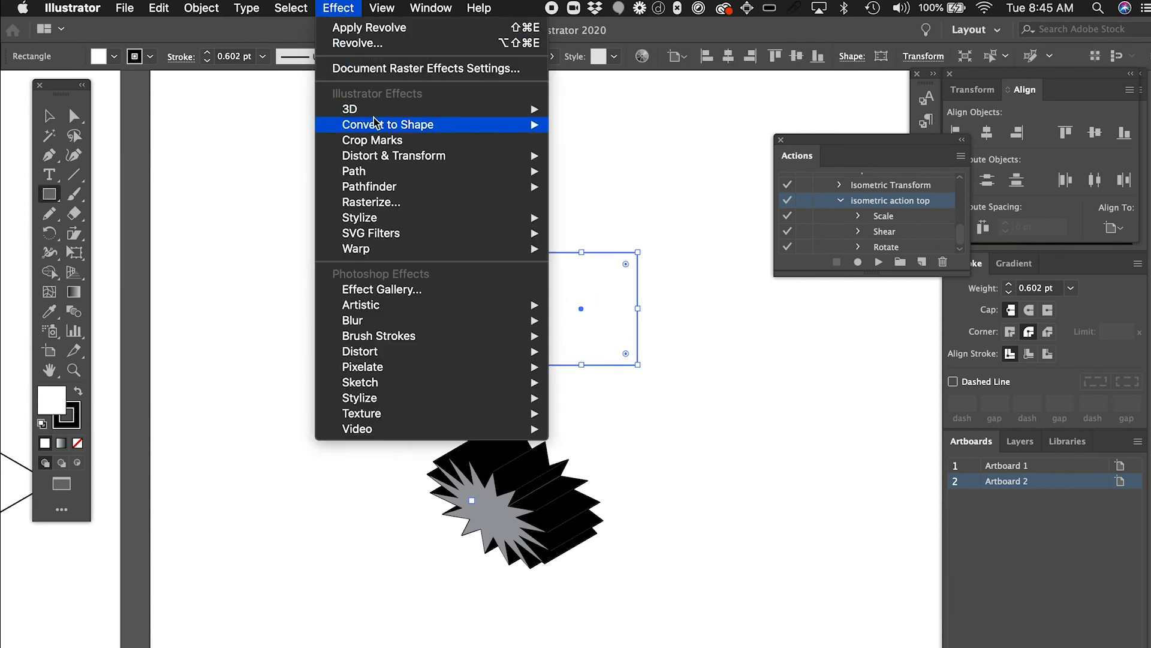
mouse_move(360, 109)
left_click(596, 109)
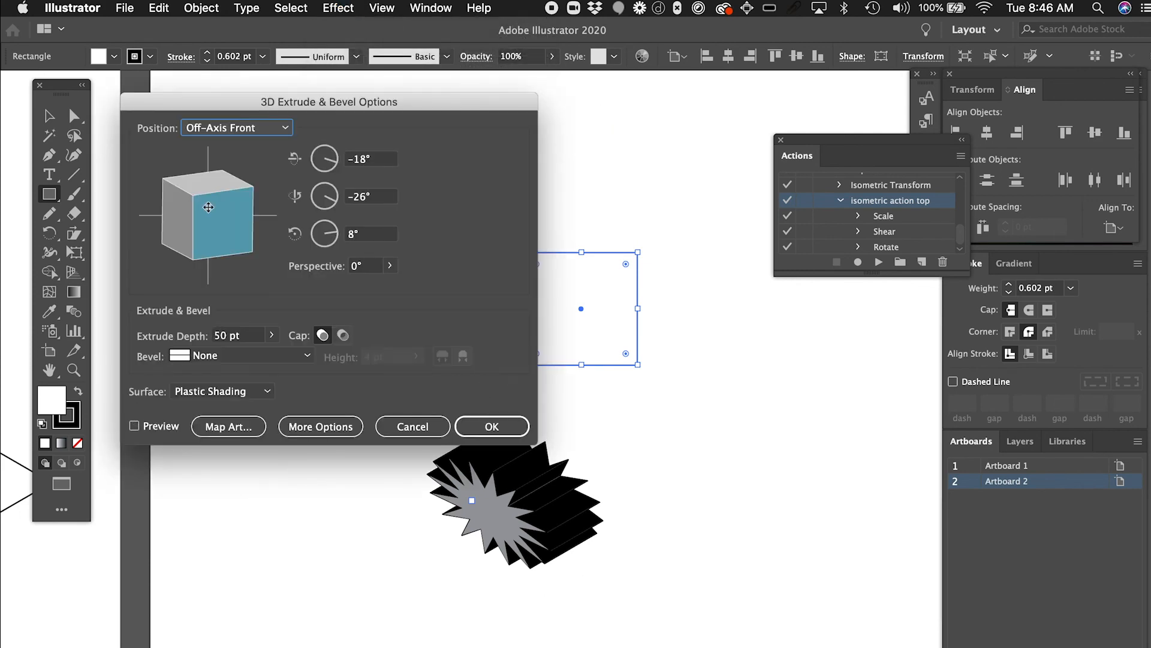
left_click(249, 133)
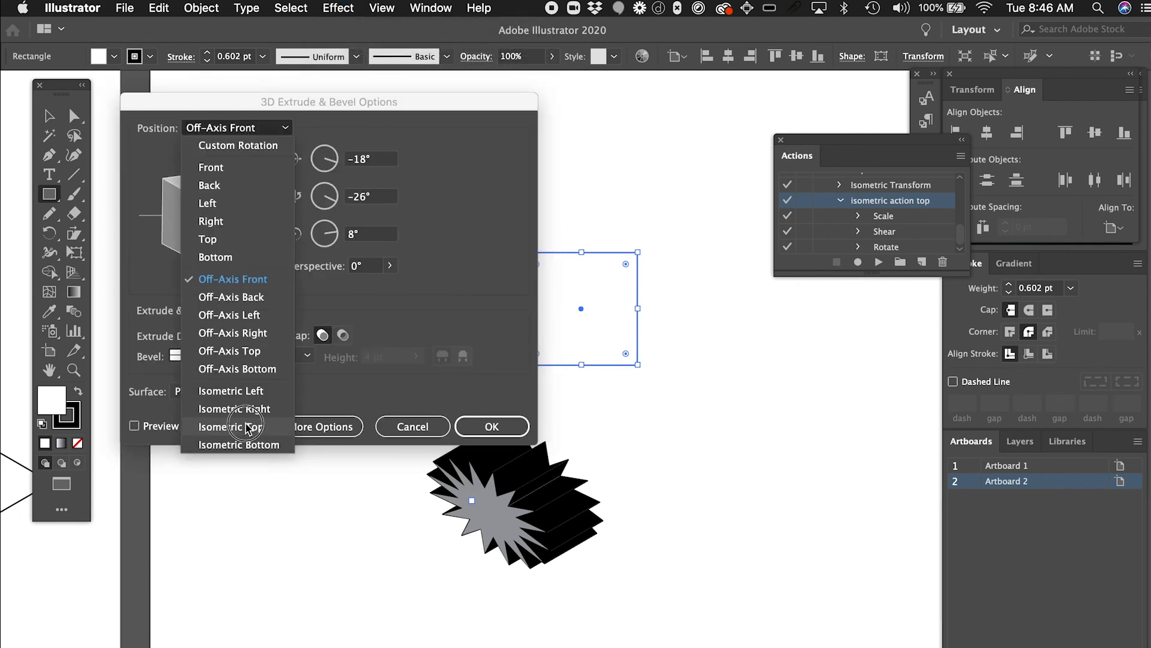
left_click(217, 430)
left_click(146, 427)
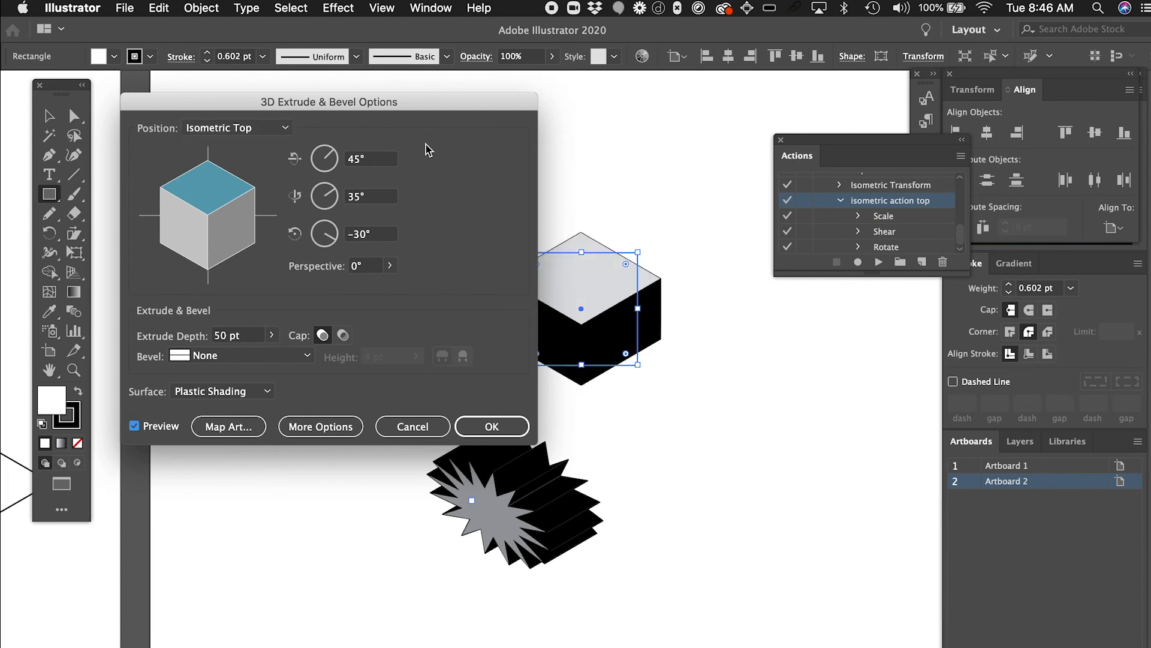
left_click_drag(441, 103, 264, 194)
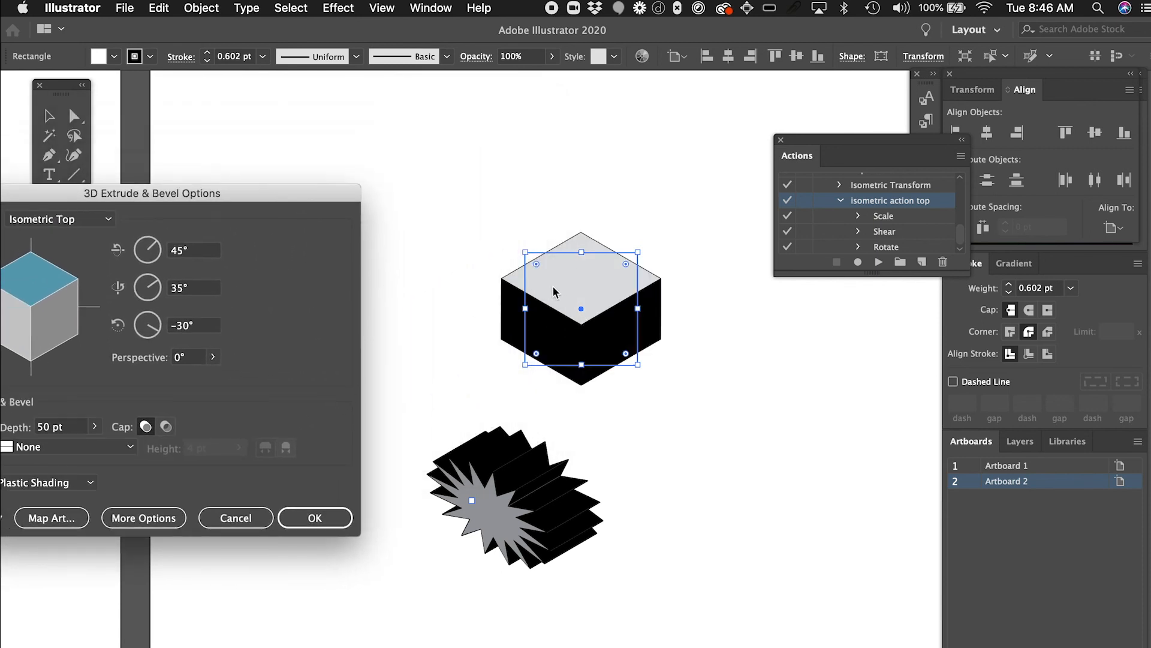
Step: Give the extruded square a custom rotation of -65°, 45° and -88° about its three axes, apply the effect, and deselect it
mouse_move(156, 285)
left_mouse_down()
mouse_move(159, 305)
mouse_move(148, 241)
mouse_move(159, 277)
left_mouse_up()
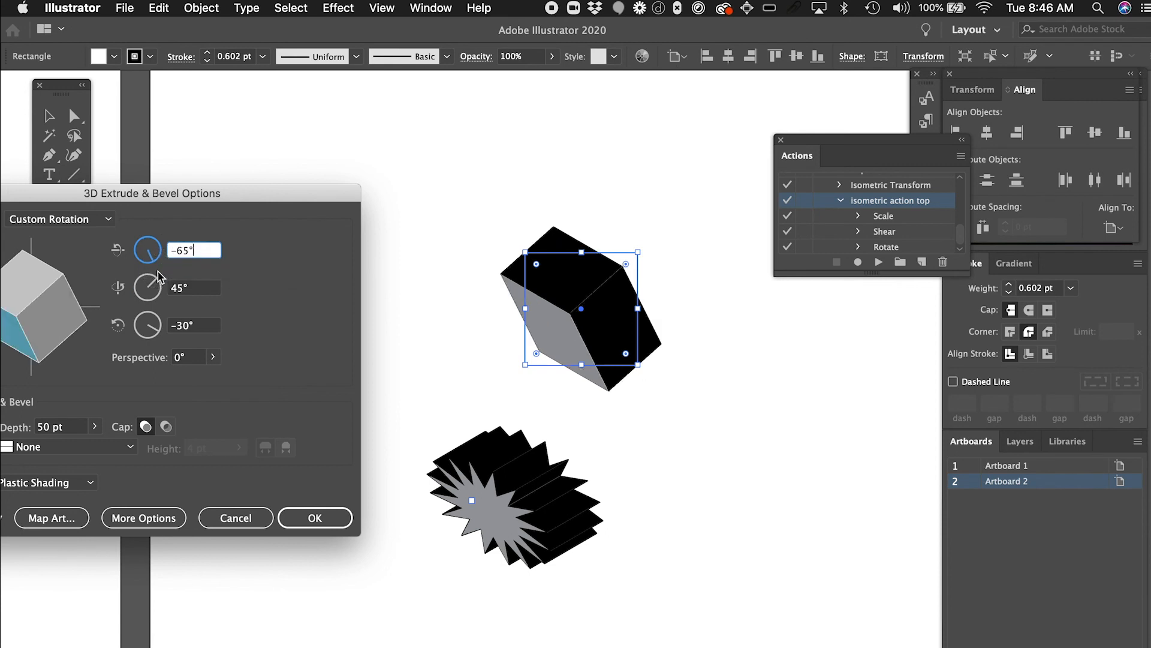
left_click_drag(151, 339, 150, 346)
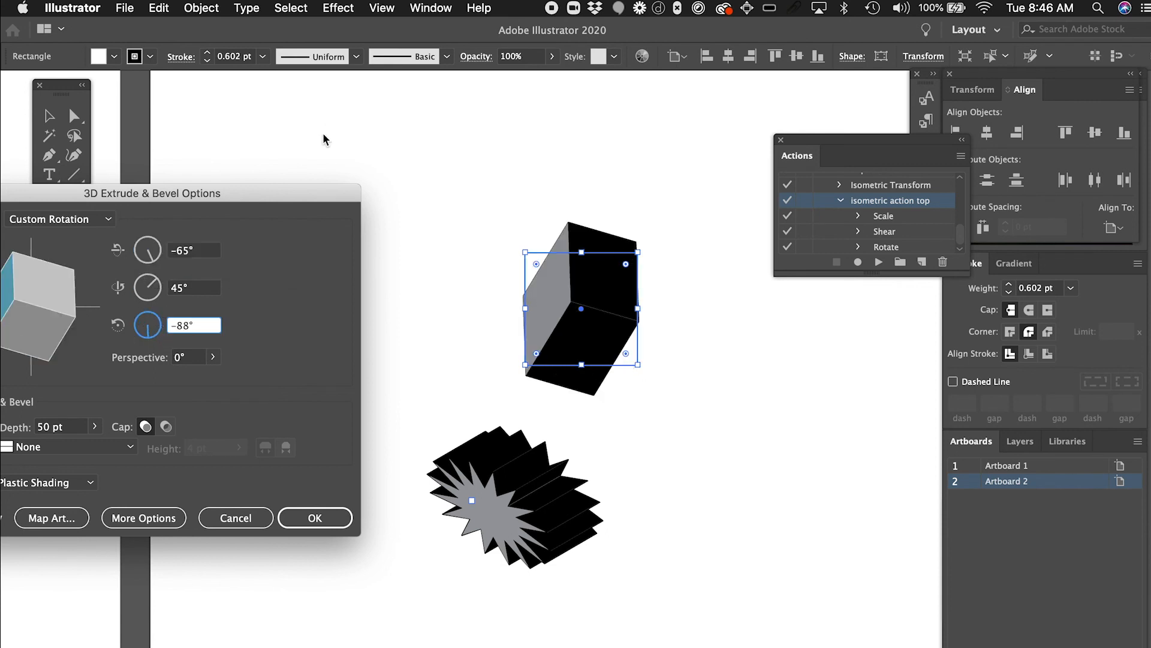
left_click_drag(297, 200, 390, 115)
left_click(406, 436)
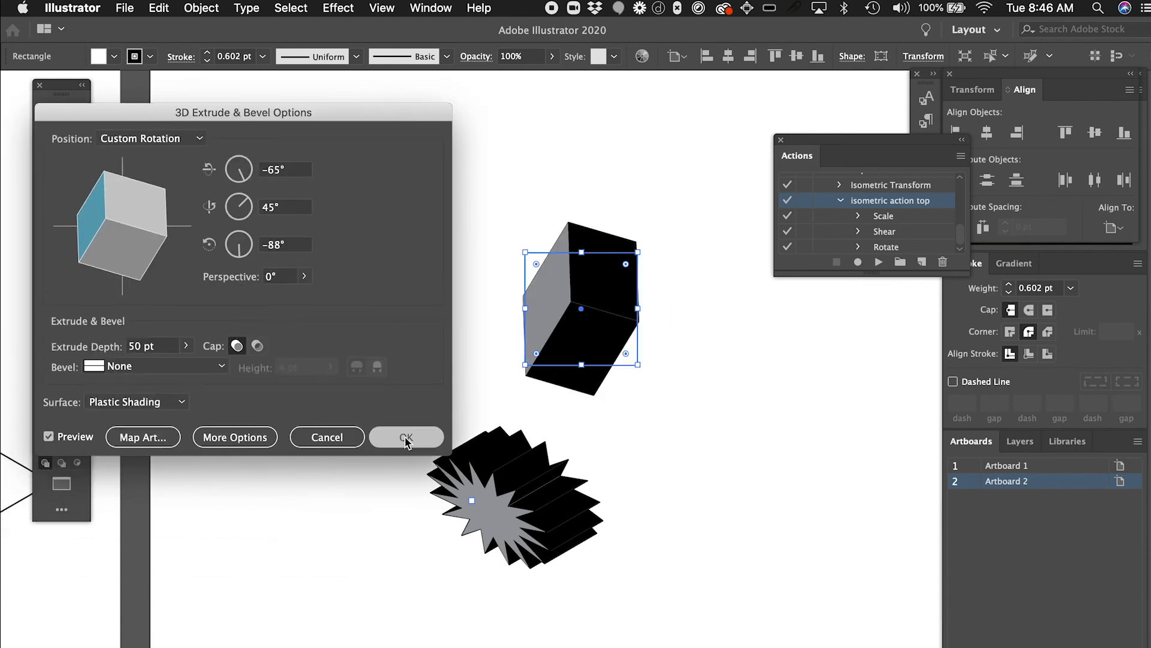
left_click(684, 533, "super")
scroll(684, 534, "down", 5)
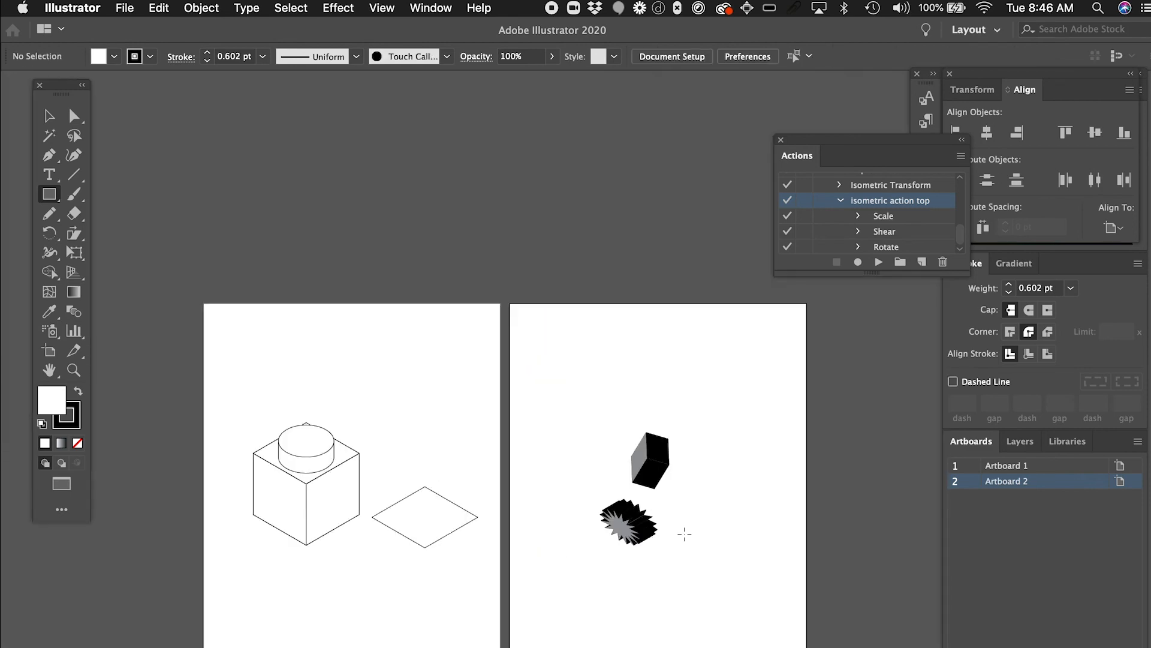
scroll(684, 533, "left", 3)
scroll(684, 533, "down", 2)
scroll(684, 533, "up", 1)
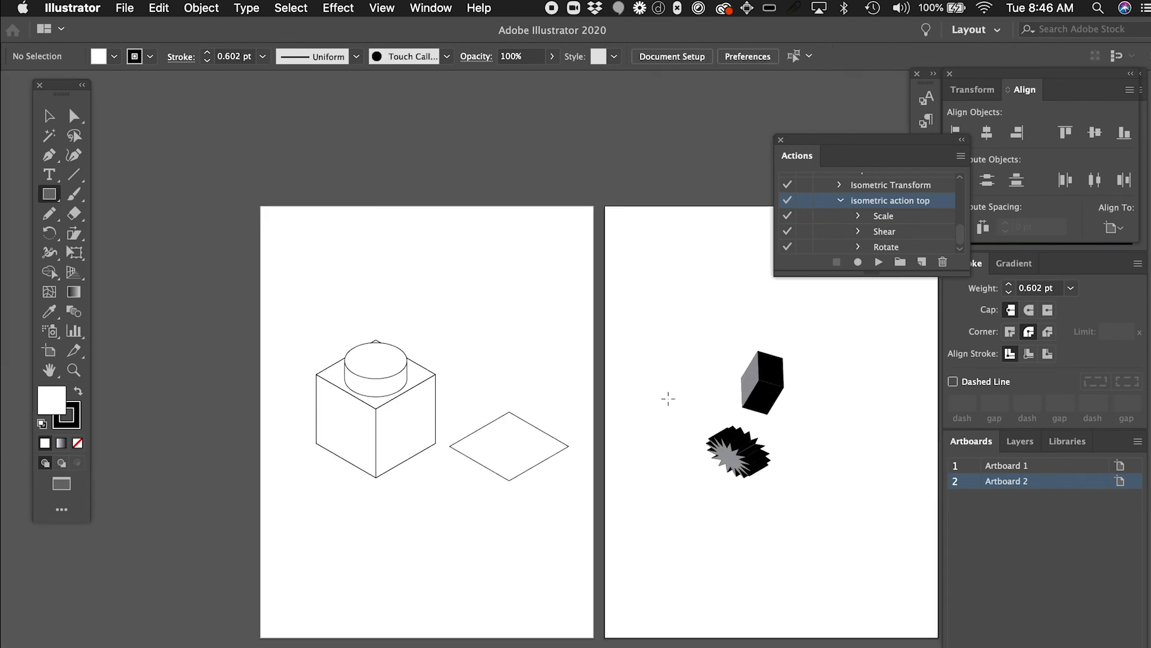